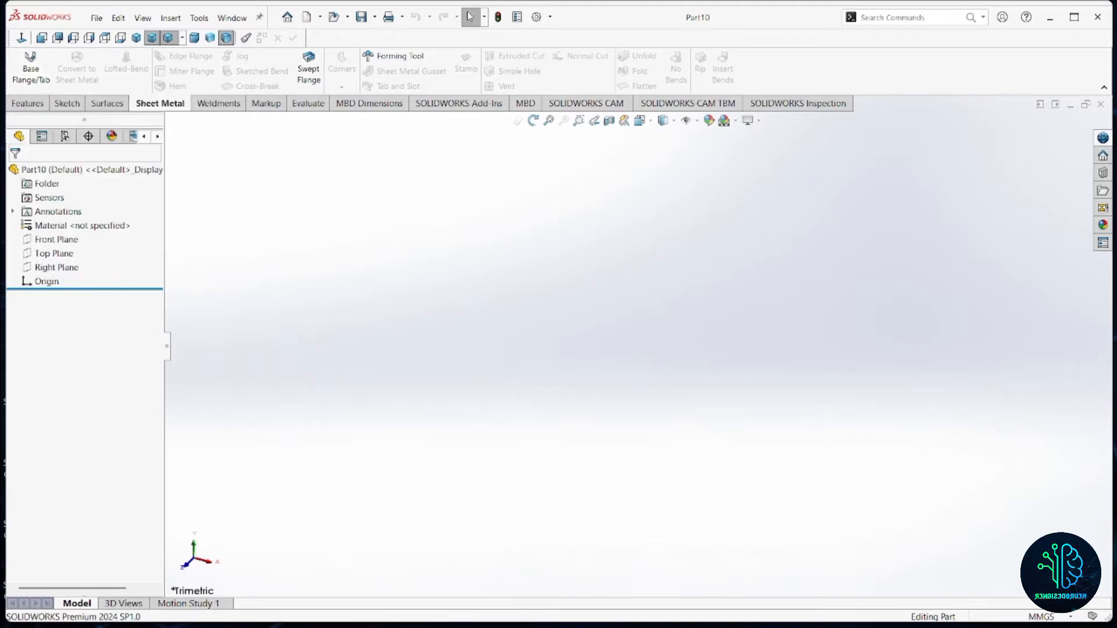
Step: Sketch a center rectangle on the Front Plane, centered on the origin and about 184 mm by 81 mm
mouse_move(799, 618)
mouse_move(752, 552)
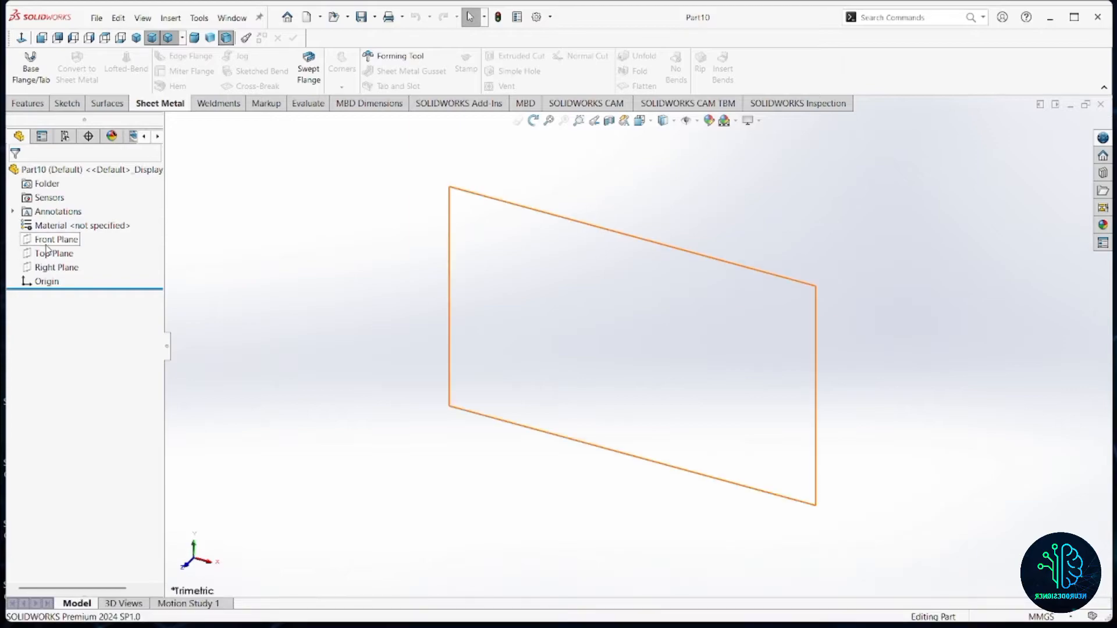
click(49, 242)
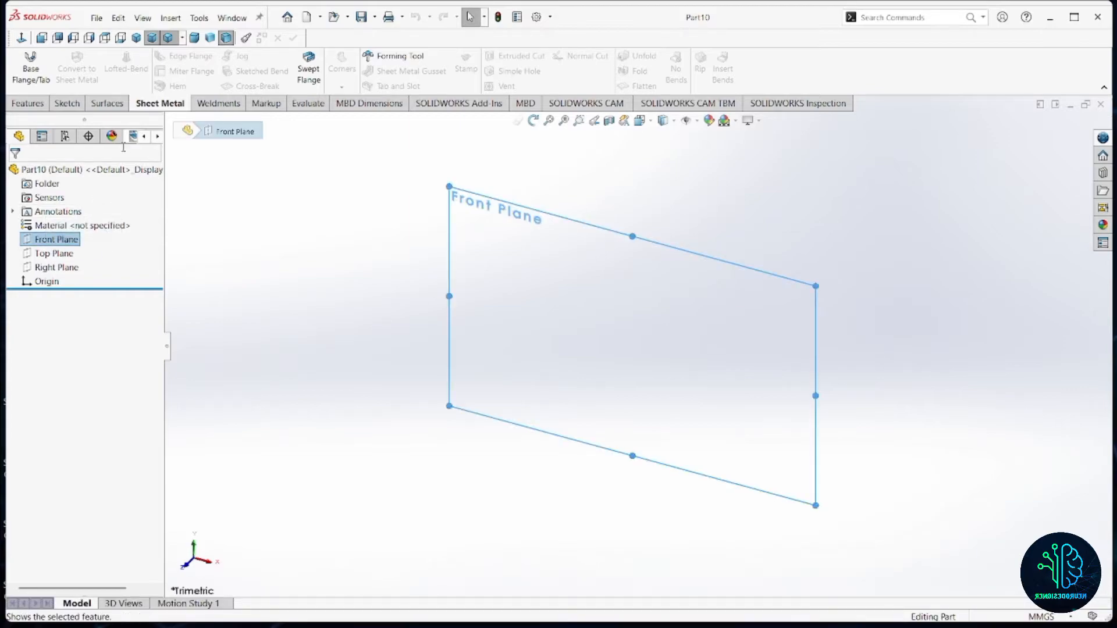
right_click(58, 240)
click(77, 223)
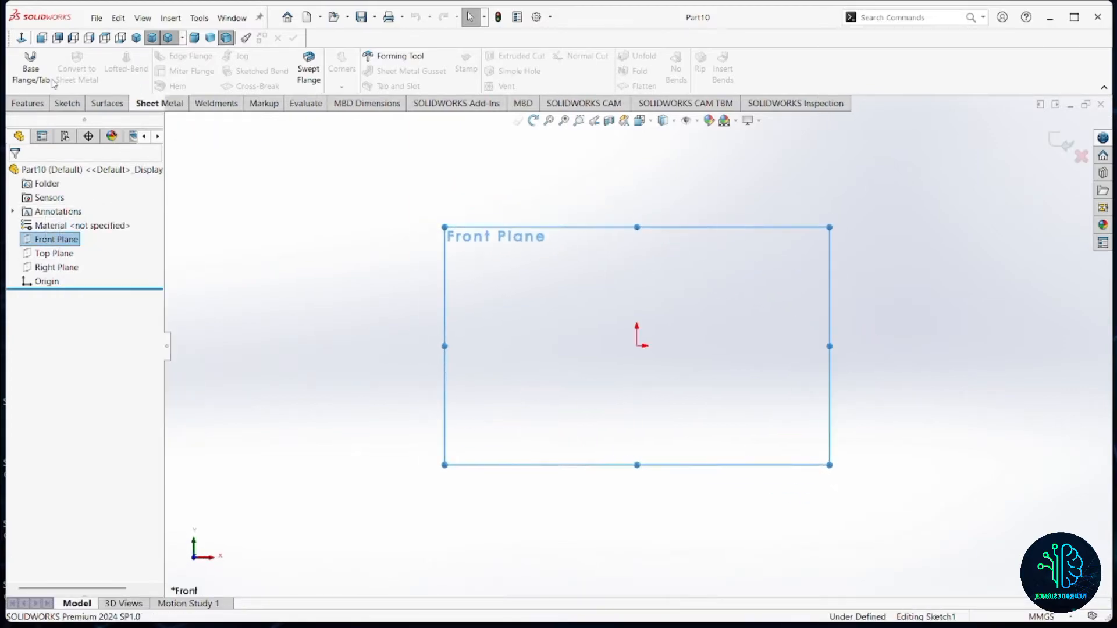
click(115, 72)
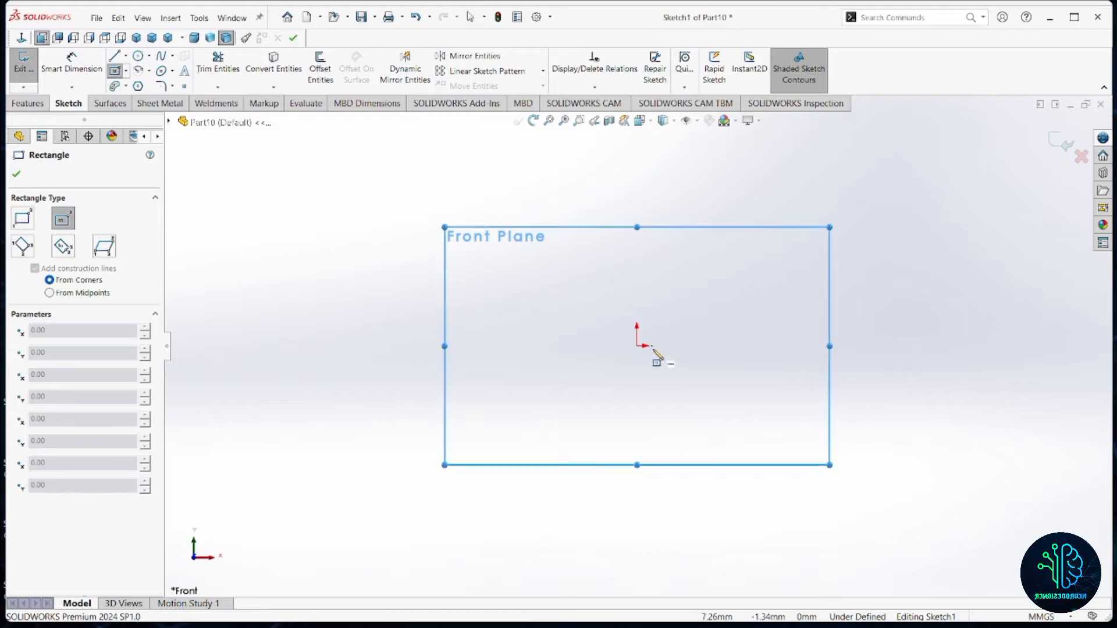
click(637, 345)
click(837, 435)
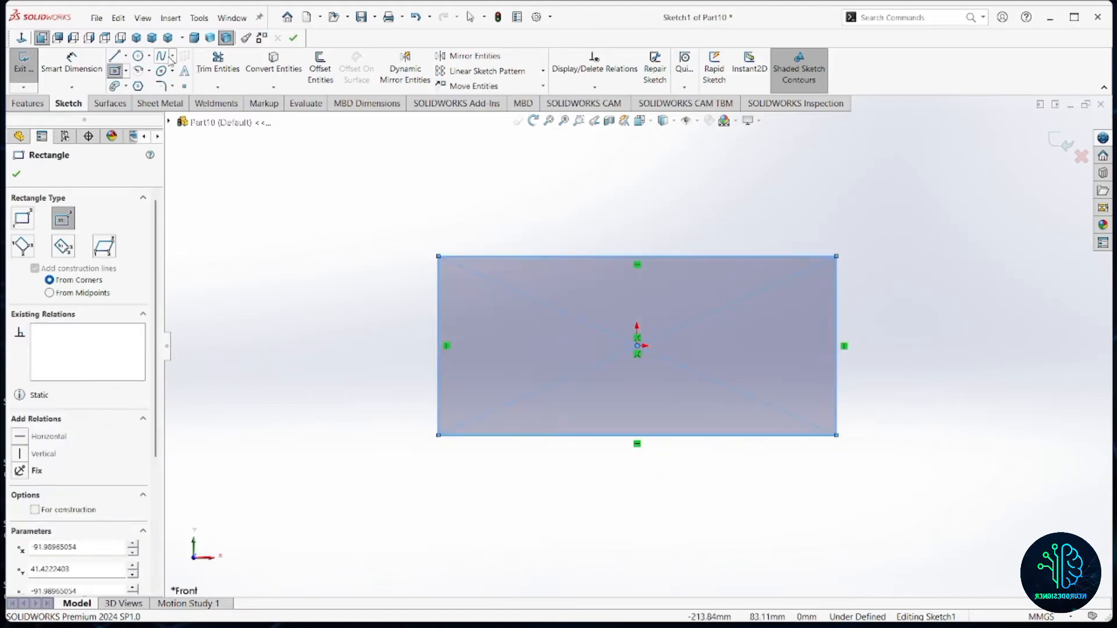
Step: Dimension the rectangle to 180 mm wide and 100 mm high
click(71, 64)
click(599, 435)
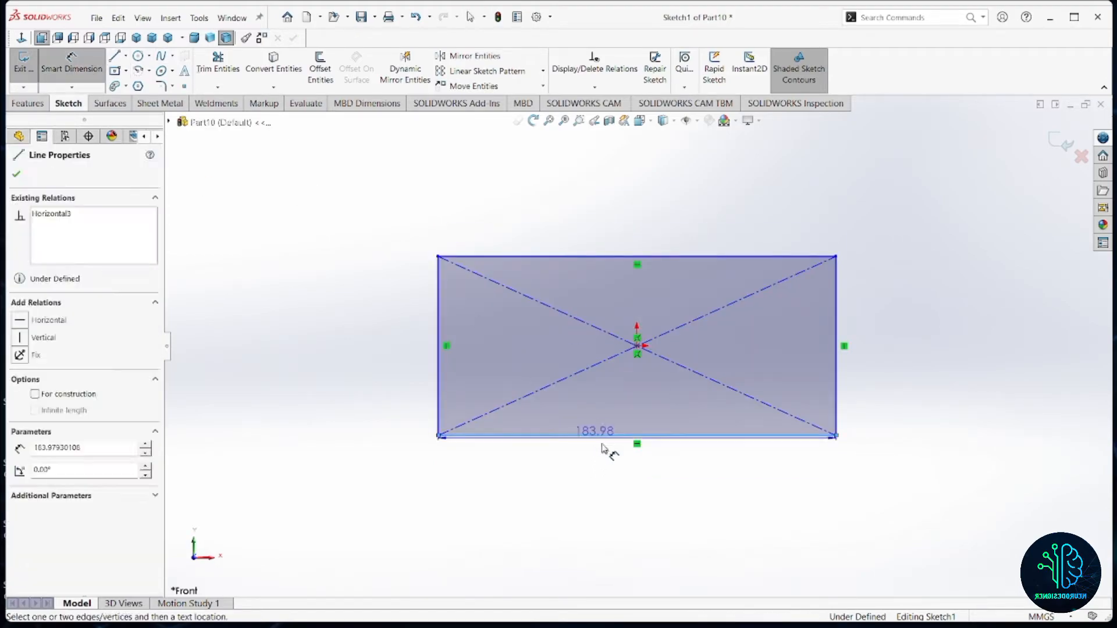
click(632, 473)
text(18)
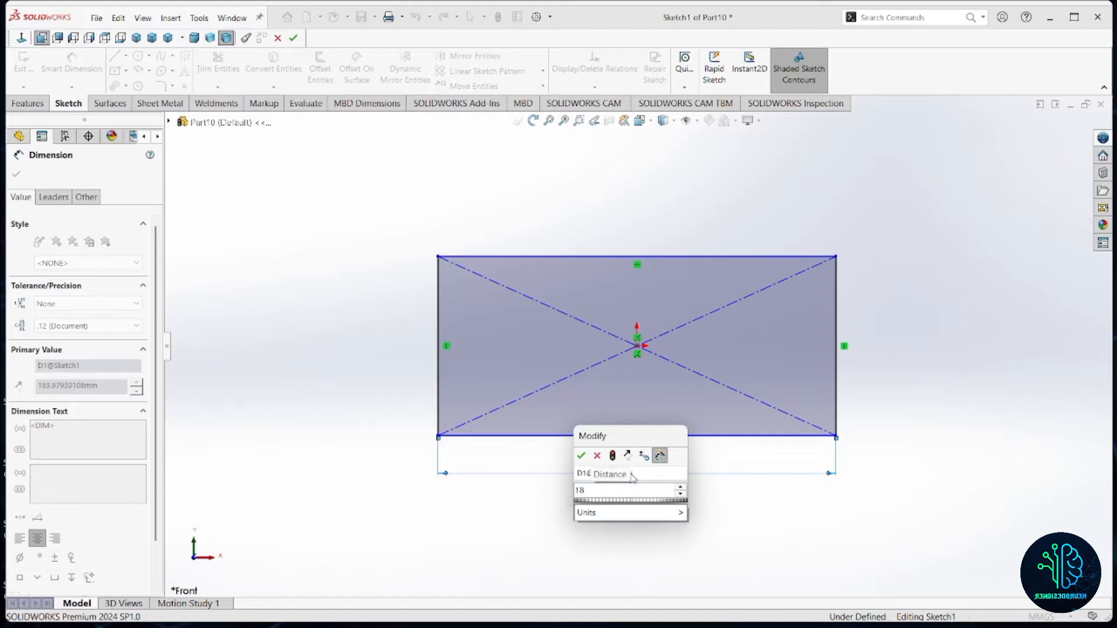
text(0)
key(Return)
click(440, 391)
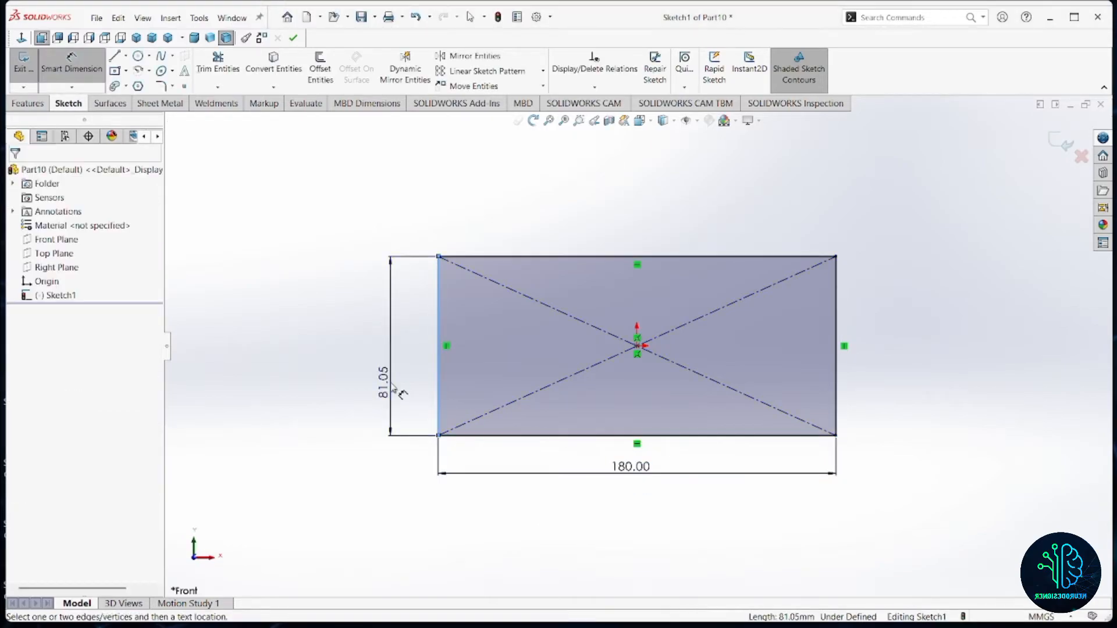
click(401, 393)
text(100)
key(Return)
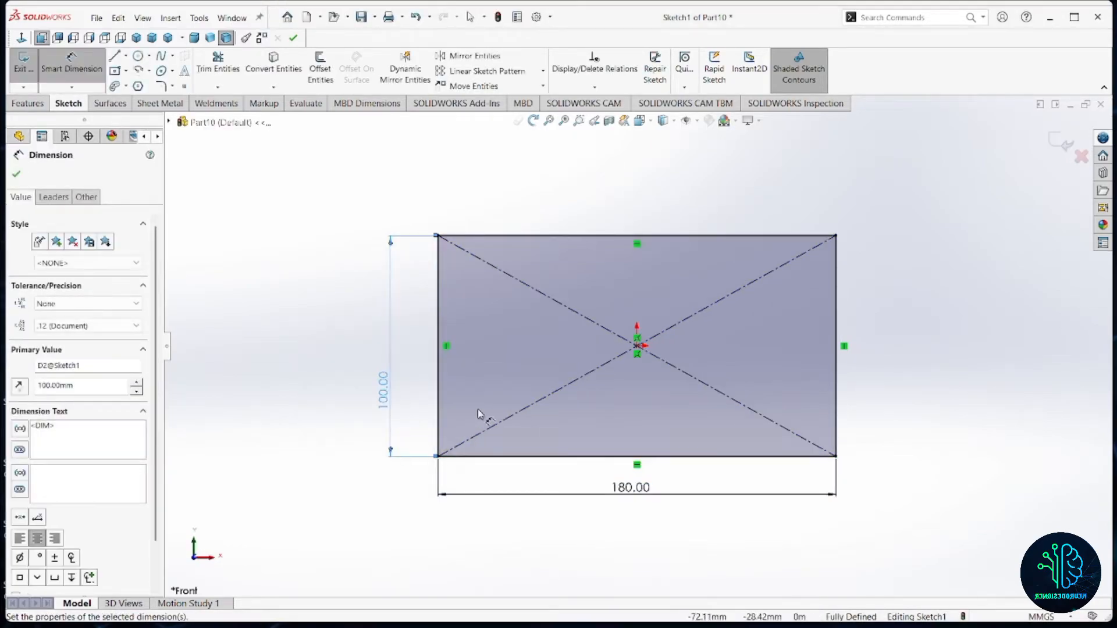
Step: Create a Base Flange from the rectangle sketch with a sheet thickness of 1.2 mm
click(159, 105)
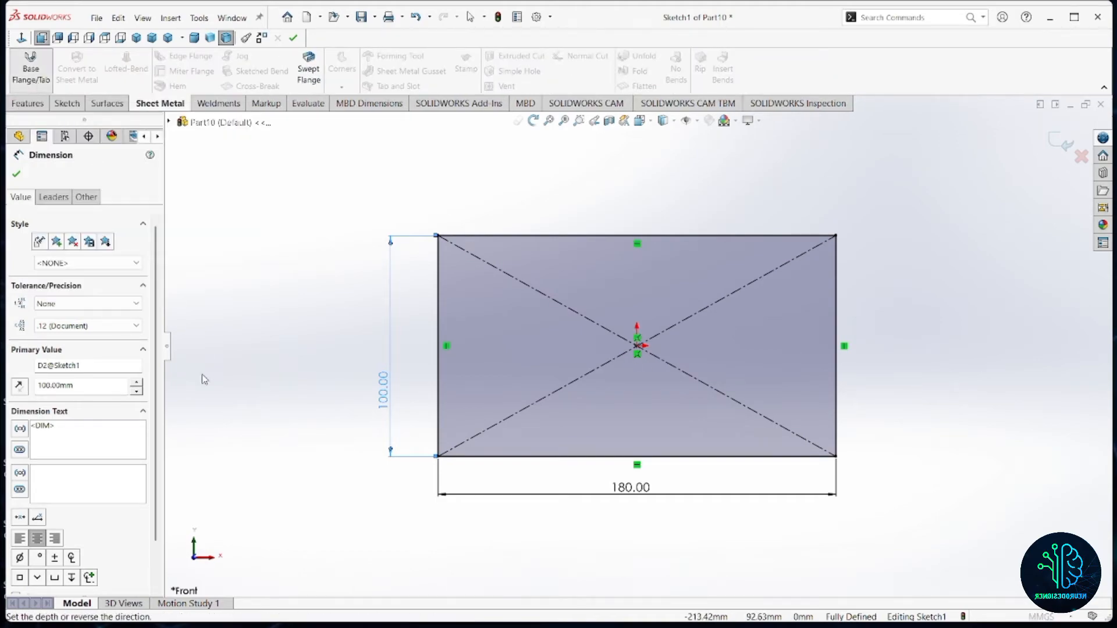
drag(78, 296, 3, 300)
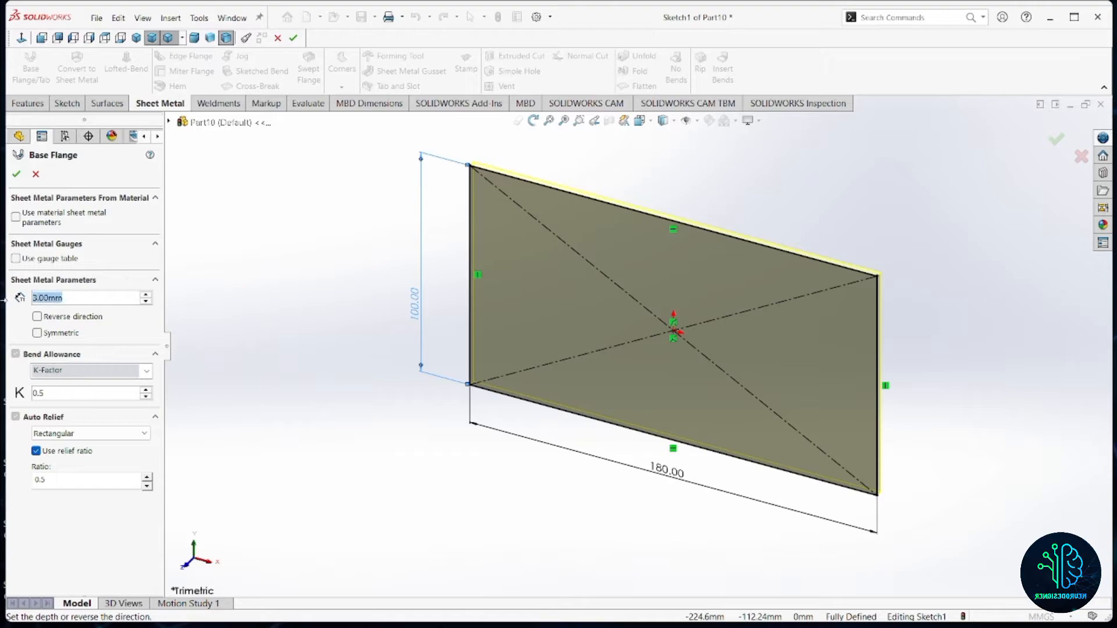
text(1.5)
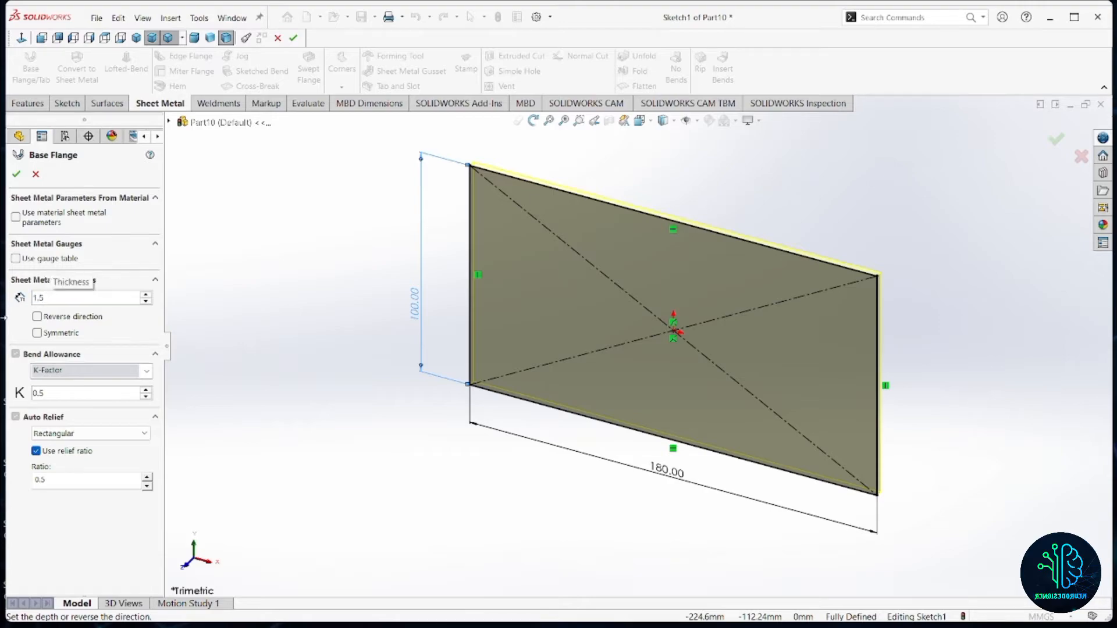
key(BackSpace)
text(2)
key(Return)
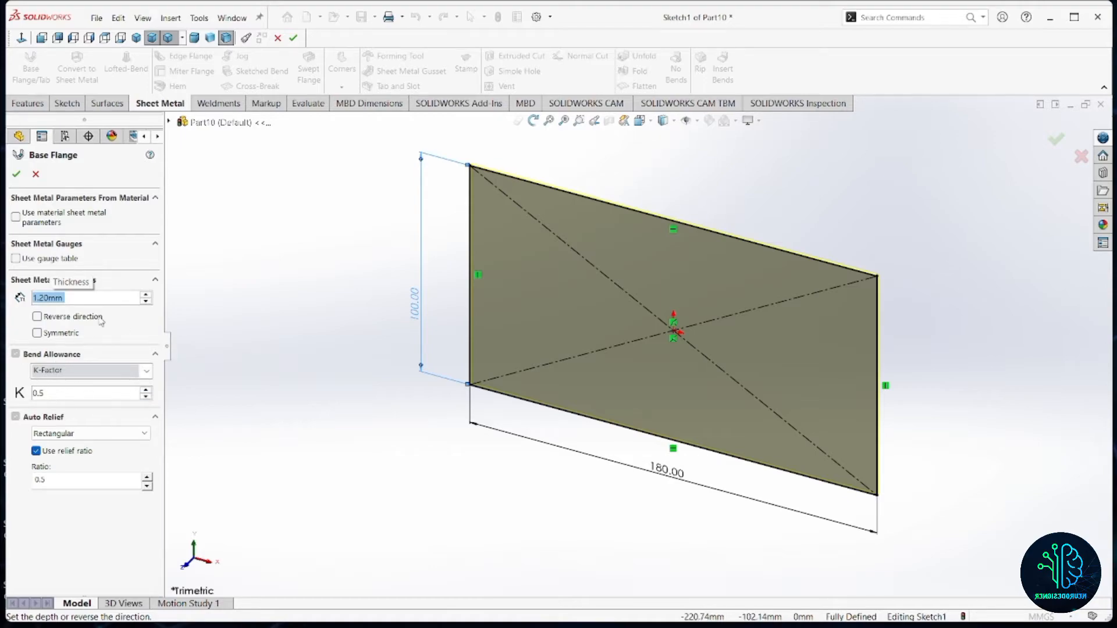
click(17, 173)
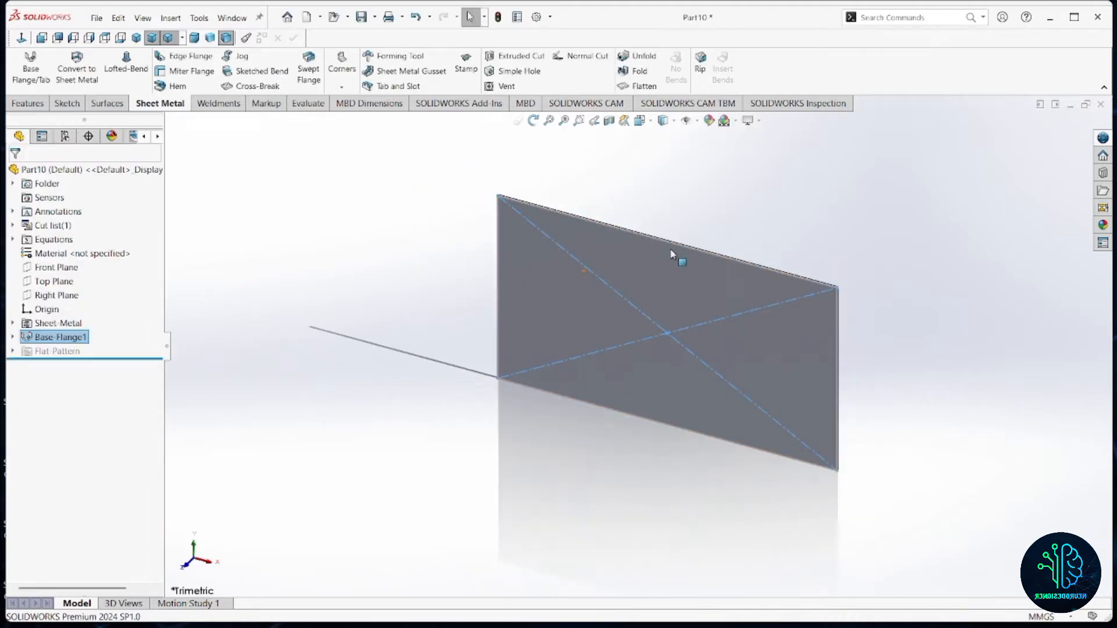
click(719, 221)
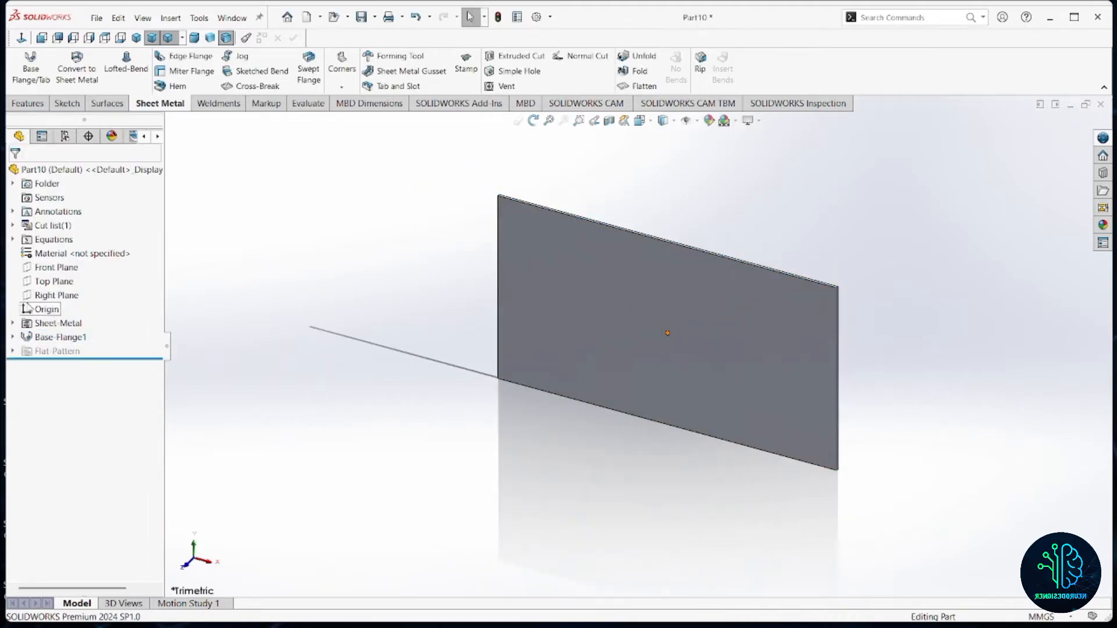
Step: Examine the default bend radius in the Sheet-Metal feature's bend parameters without changing it
right_click(51, 327)
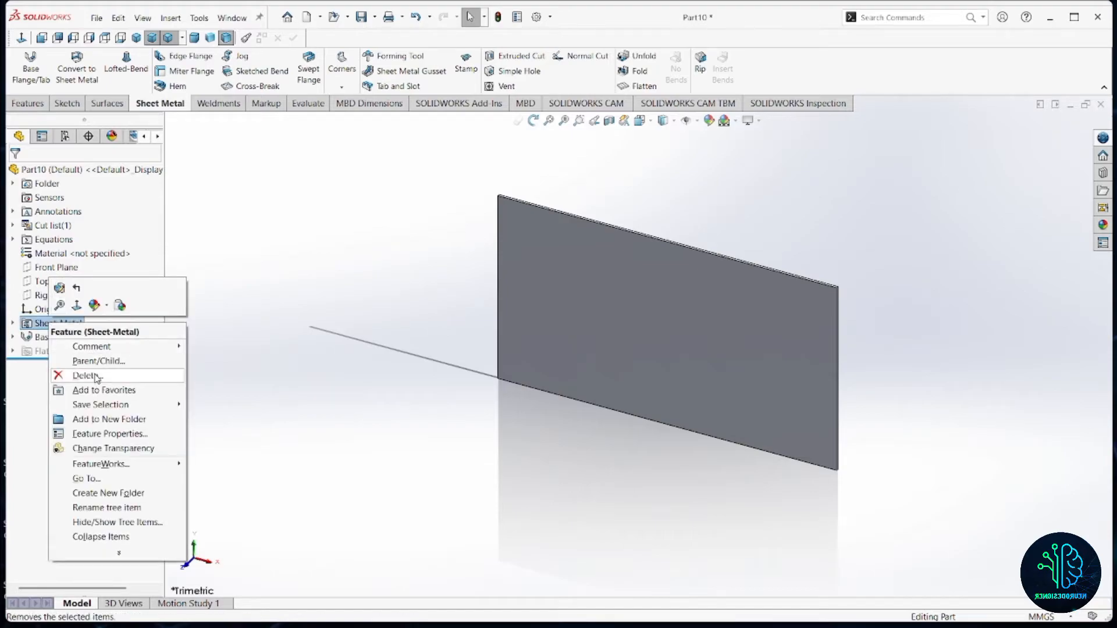
click(59, 288)
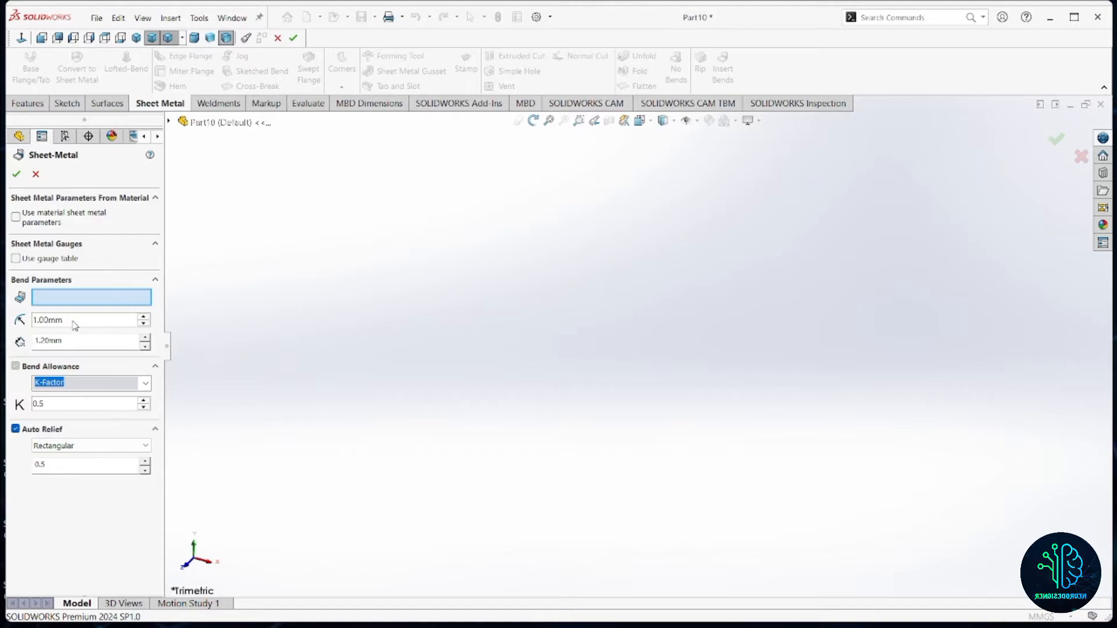
click(74, 321)
click(75, 321)
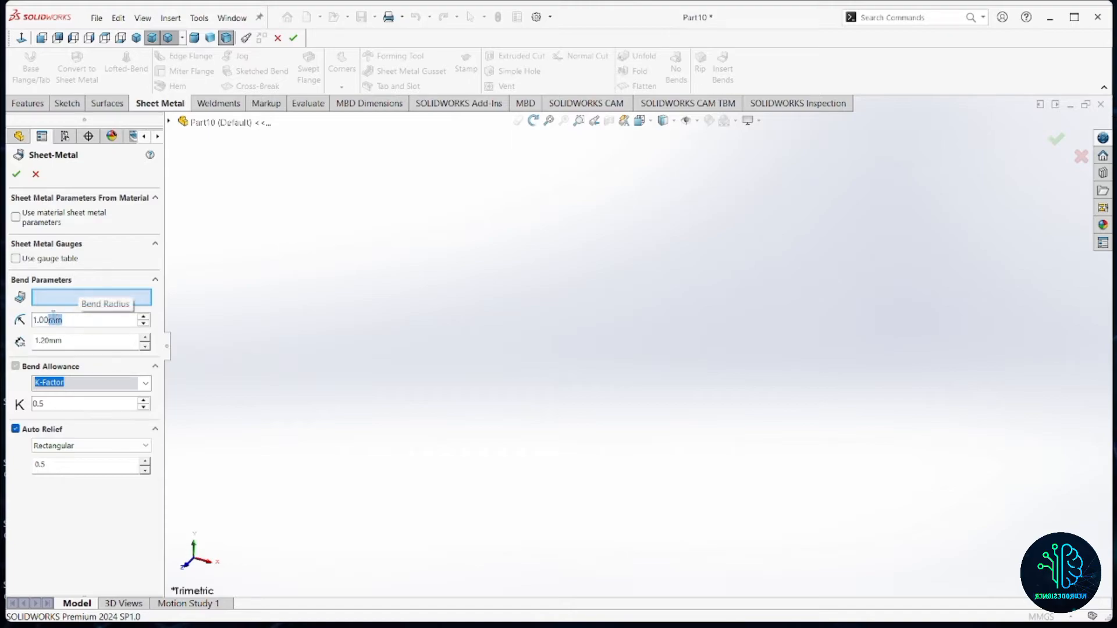
drag(53, 318, 35, 321)
click(67, 320)
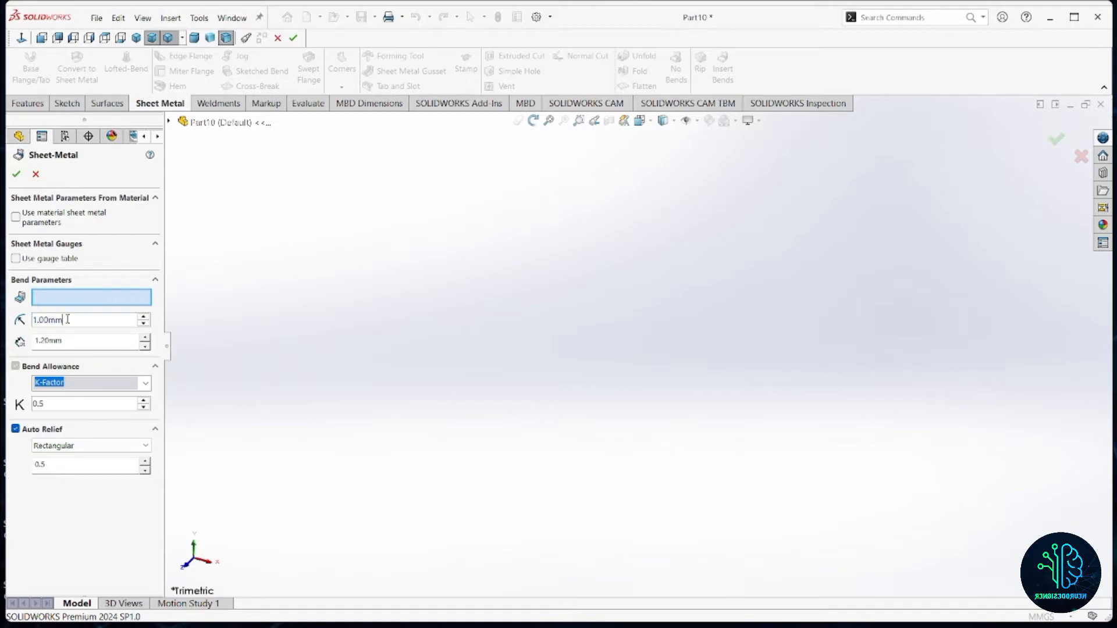
click(16, 176)
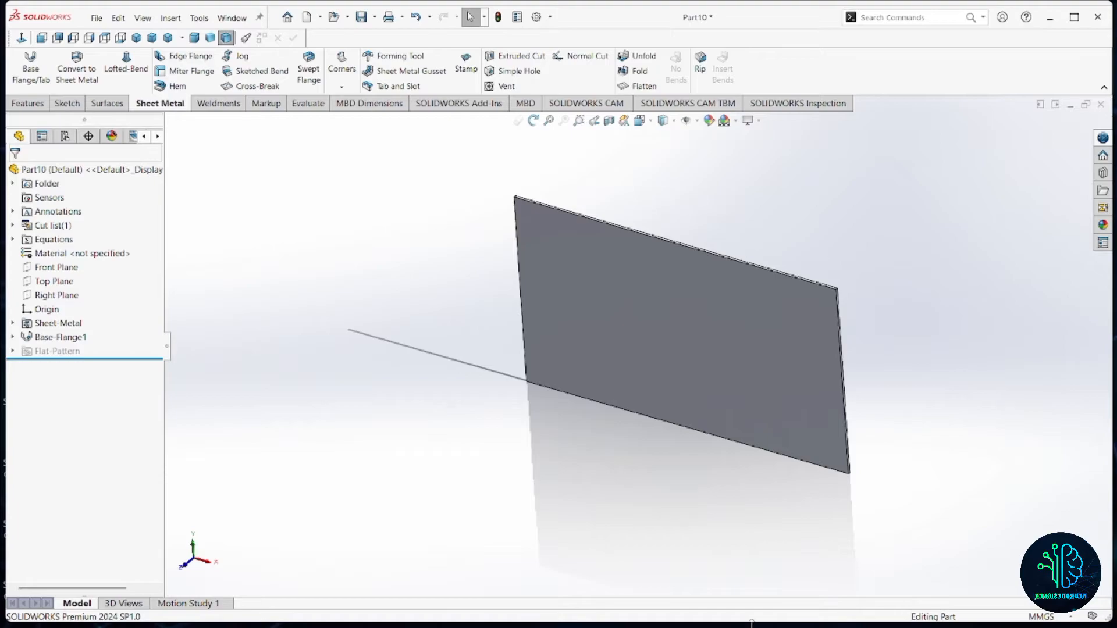
Step: Start an Edge Flange on the plate's upper and lower long edges and set the flange length to 50 mm
mouse_move(802, 611)
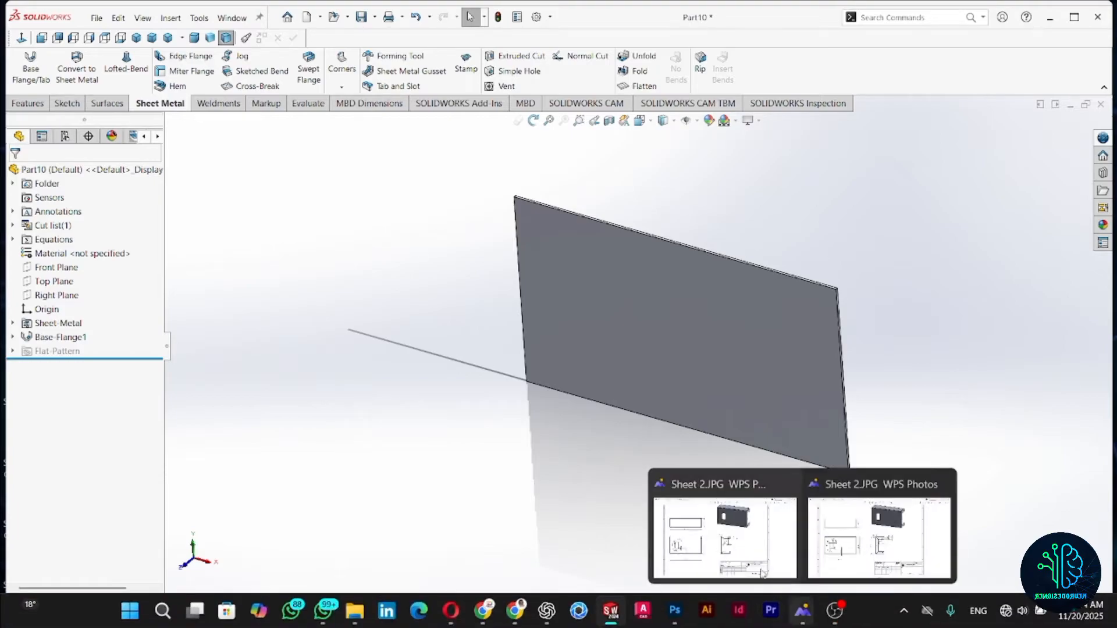
mouse_move(731, 549)
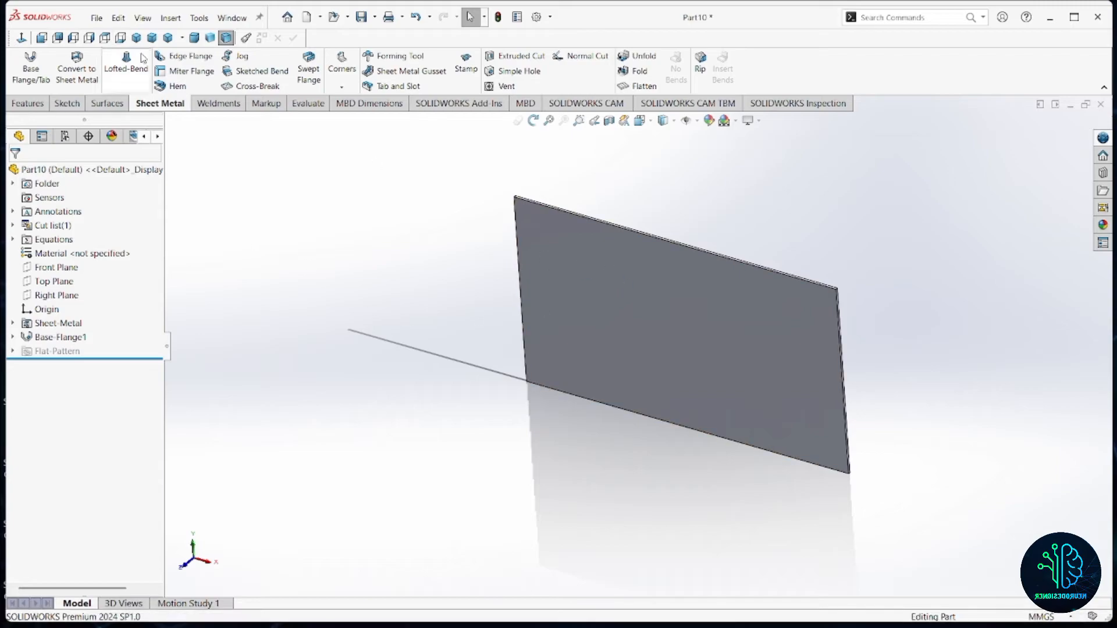
click(174, 56)
scroll(803, 278, down, 2)
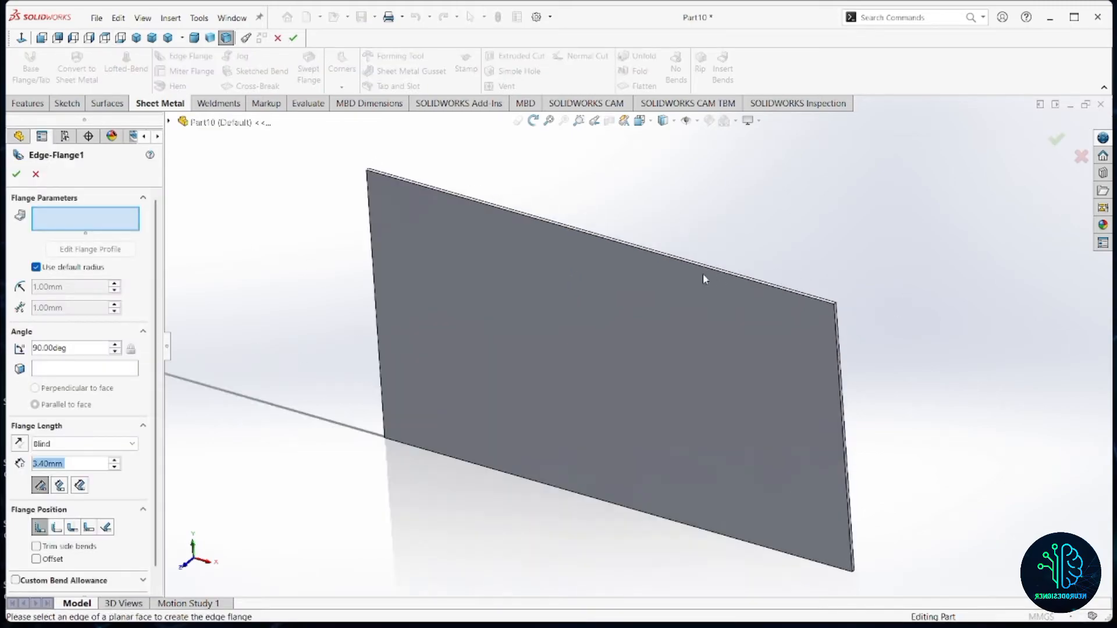
click(665, 256)
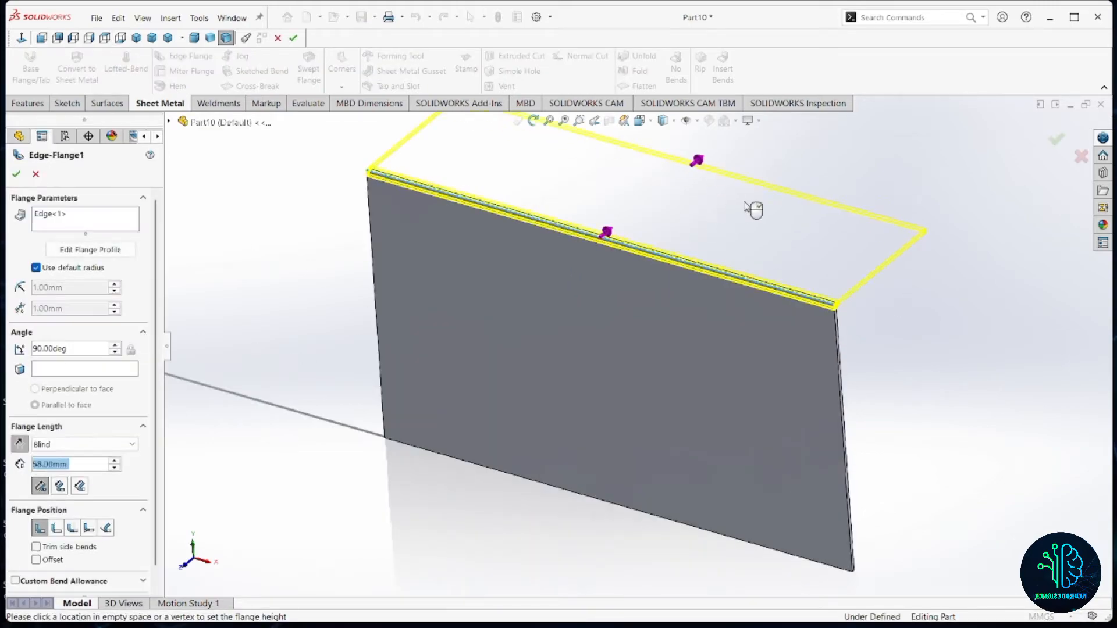
click(702, 526)
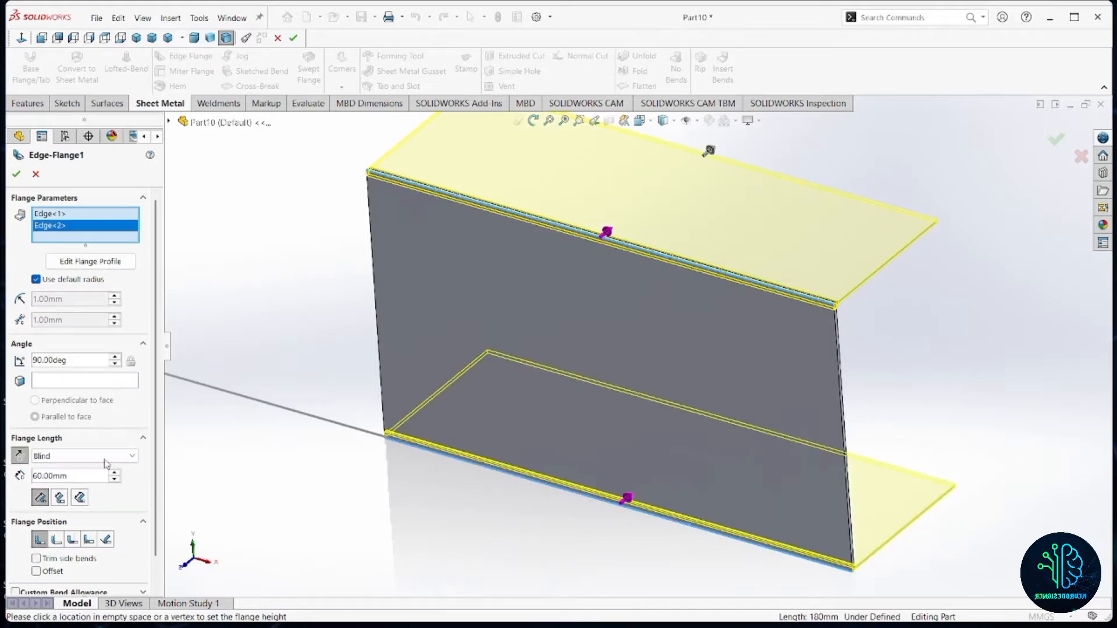
double_click(79, 477)
text(50)
key(Return)
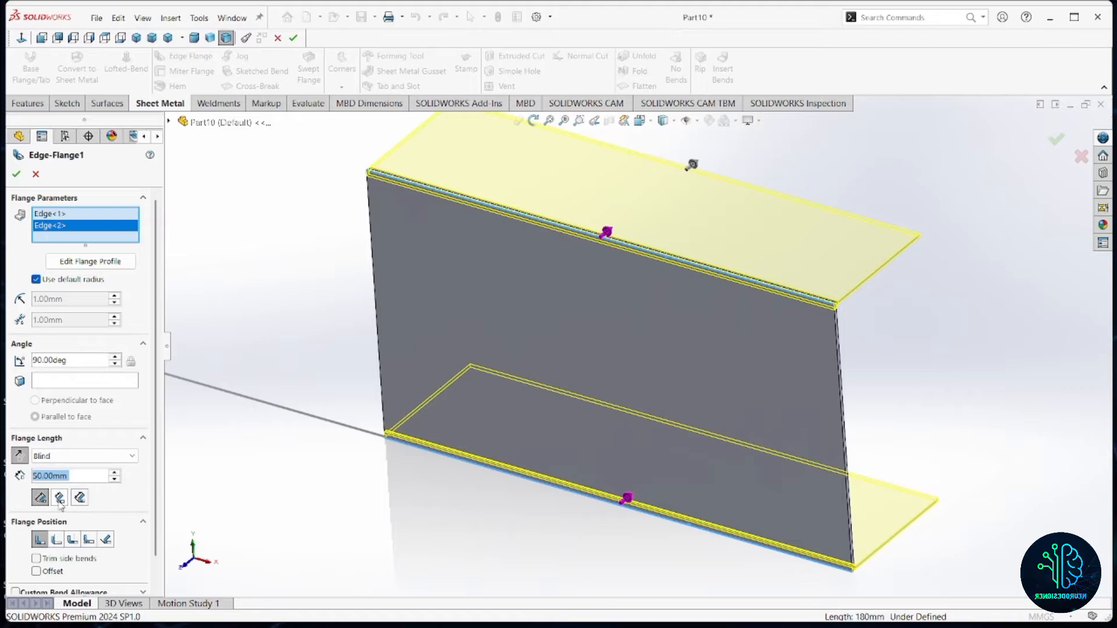
Step: Try the Material Outside flange position and examine how the two flanges sit at the plate's corners
middle_drag(442, 500, 721, 556)
scroll(721, 555, down, 4)
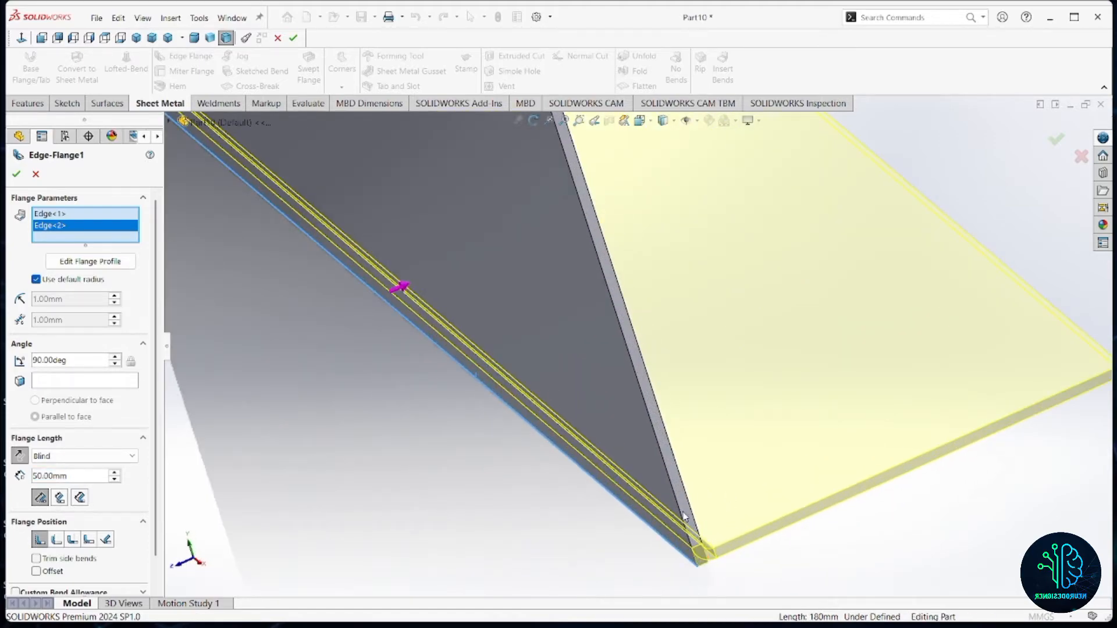
scroll(663, 451, up, 5)
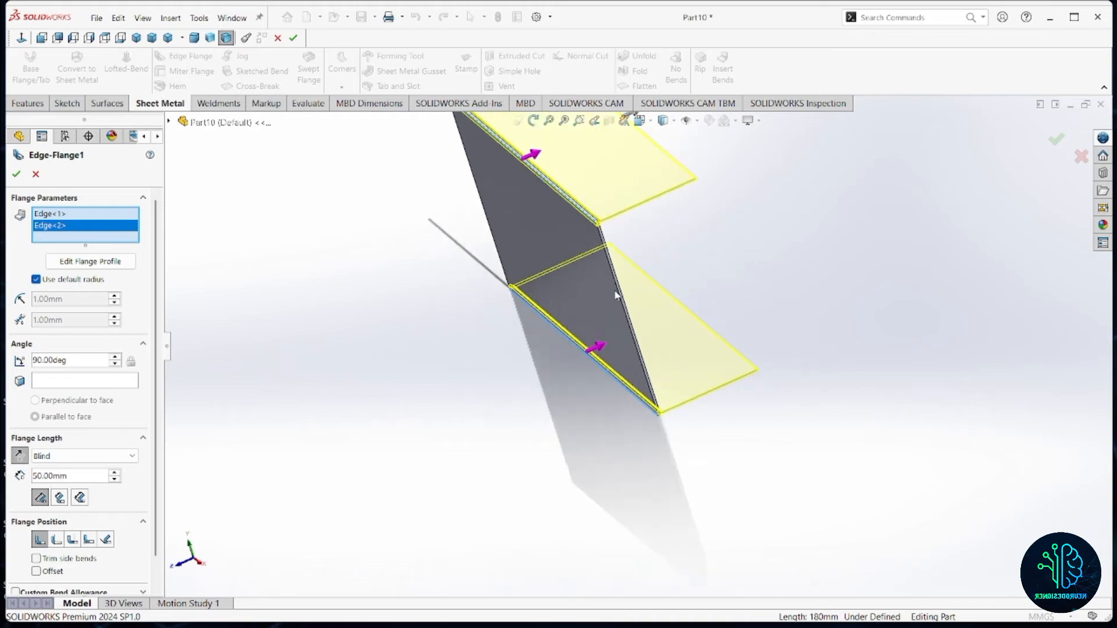
scroll(666, 412, down, 2)
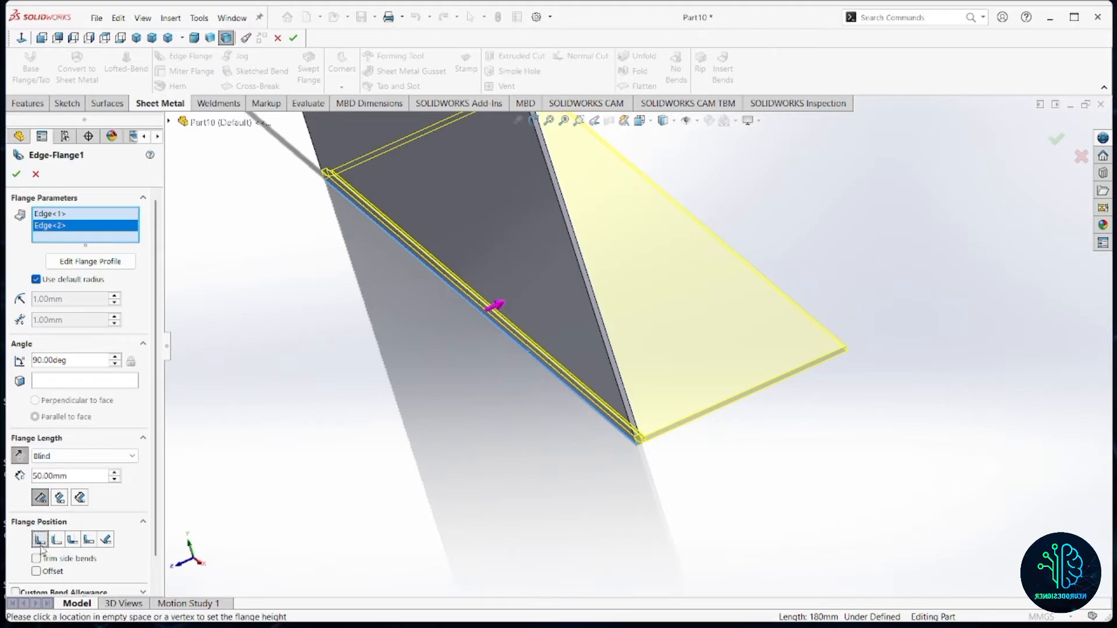
click(56, 540)
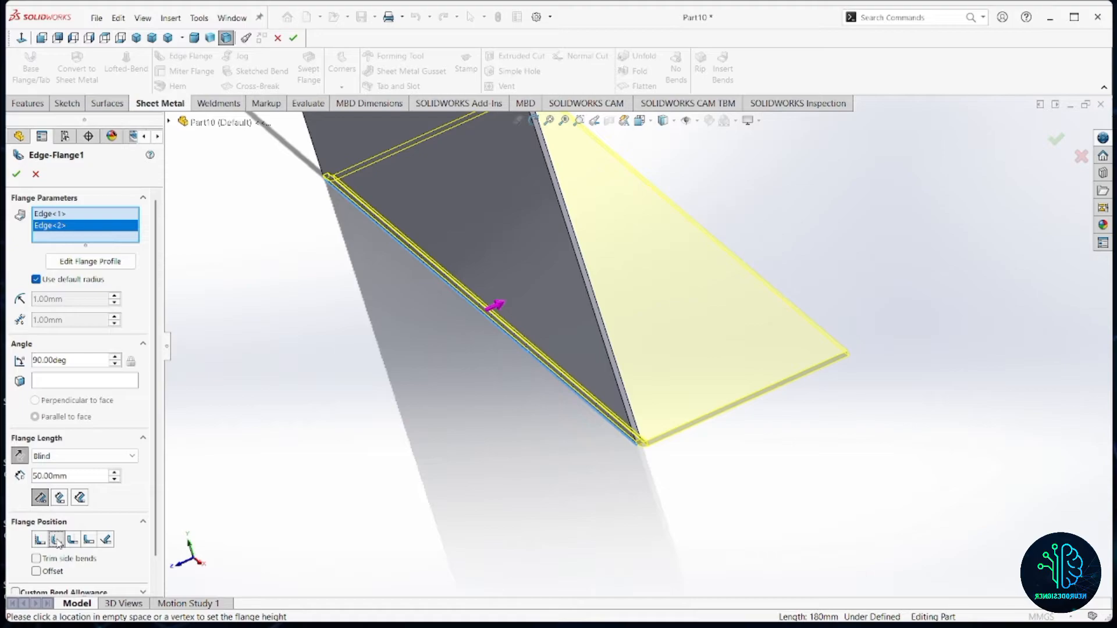
scroll(581, 363, up, 3)
scroll(652, 213, up, 1)
scroll(597, 225, down, 4)
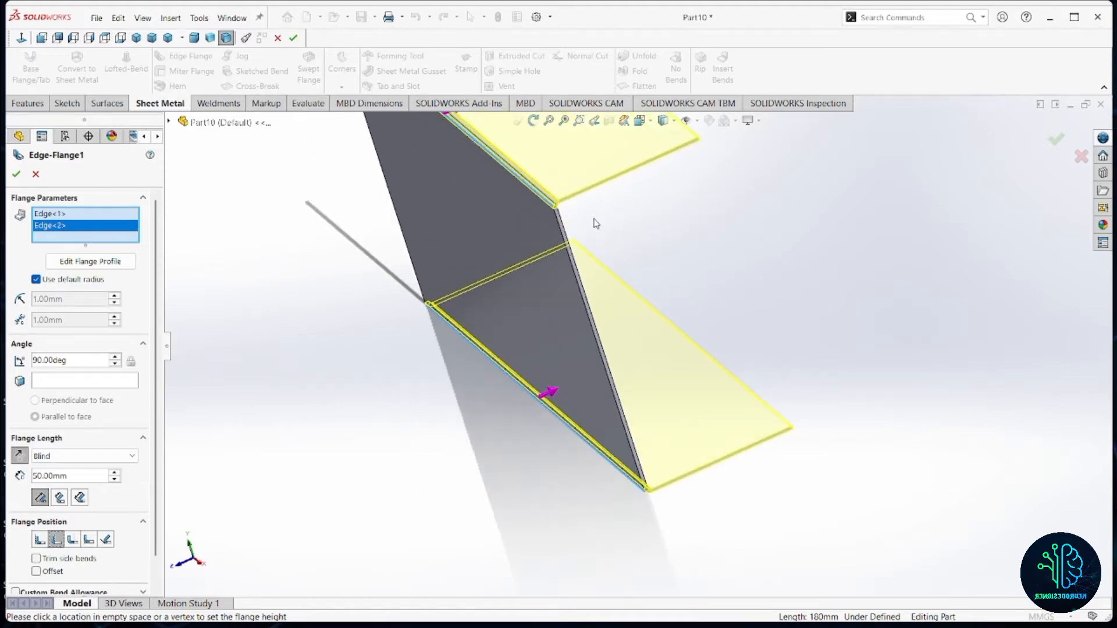
scroll(556, 223, up, 2)
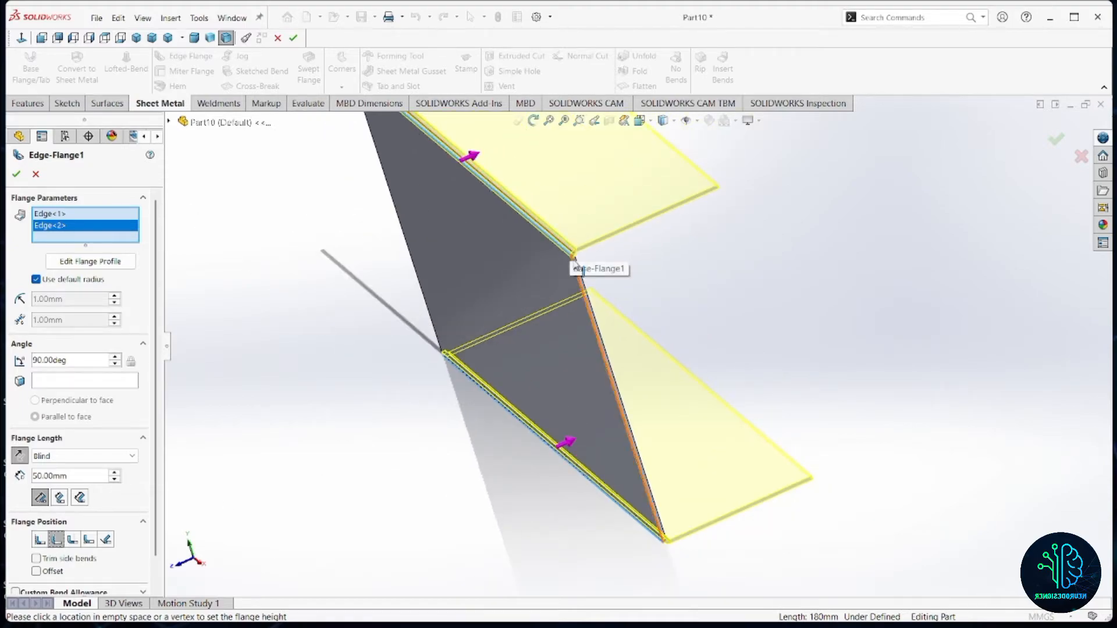
Step: Set the flange position to Material Inside and create both edge flanges
click(40, 540)
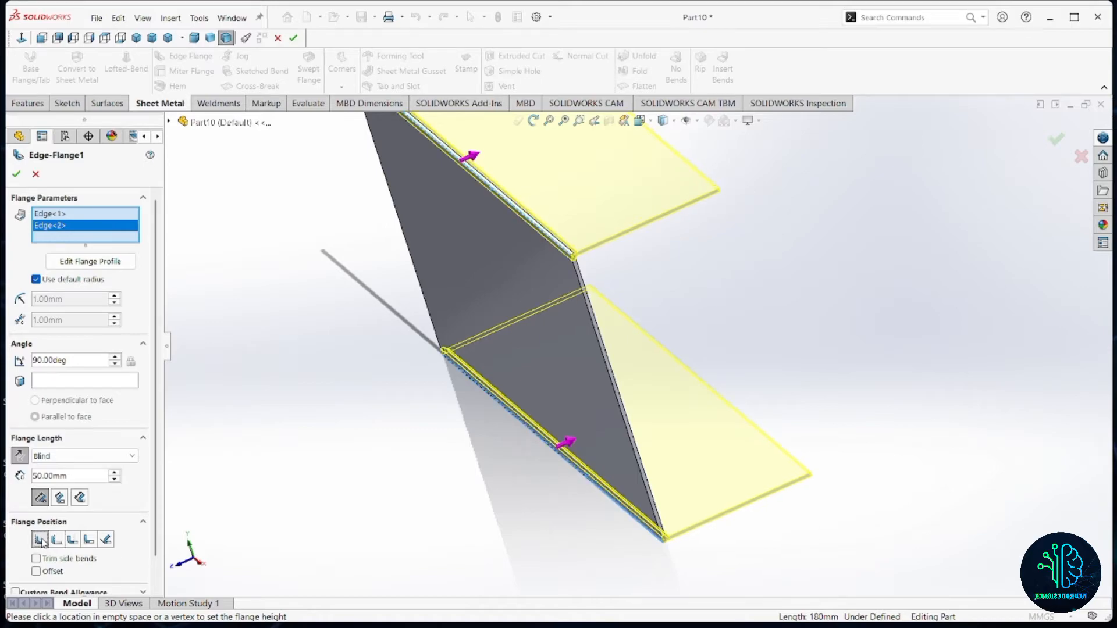
click(16, 174)
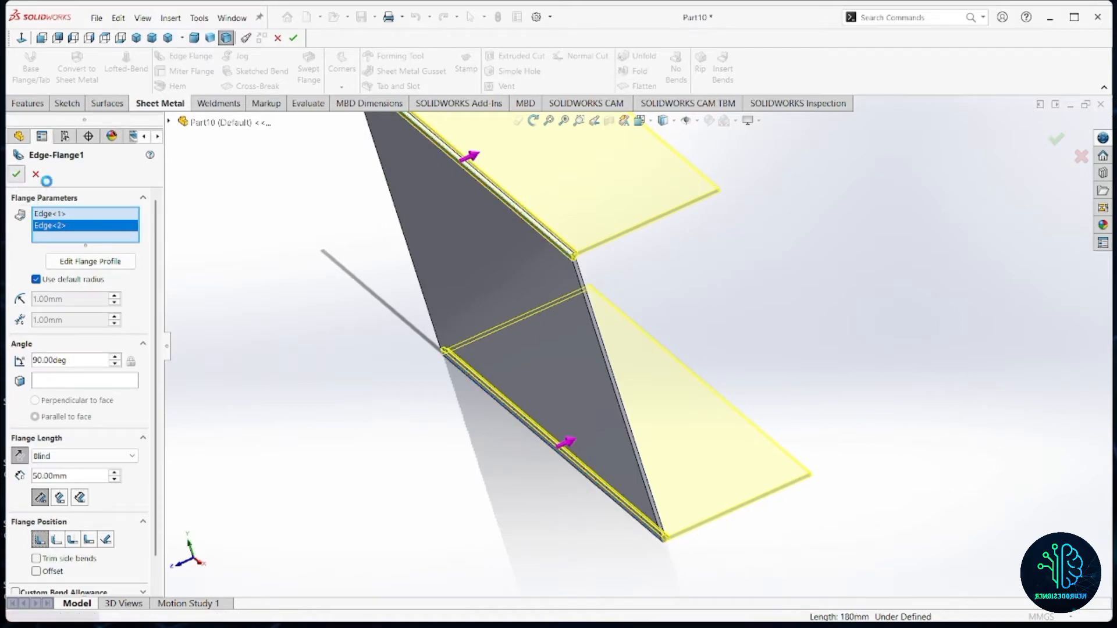
middle_drag(762, 367, 603, 303)
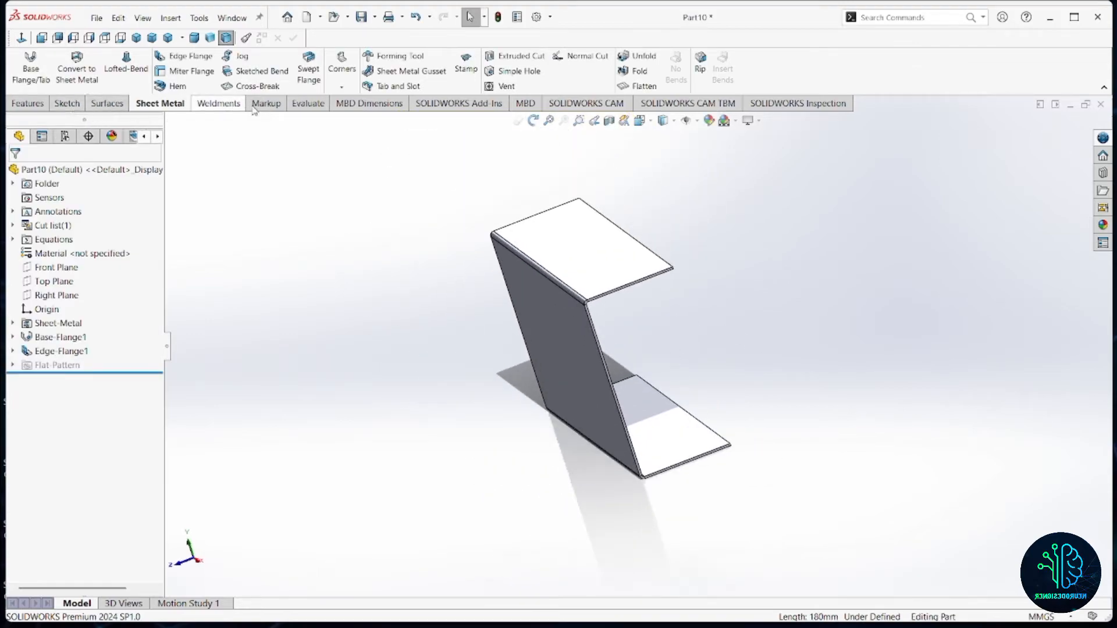
Step: Measure the distance between the outer faces of the upper and lower edge flanges
click(305, 103)
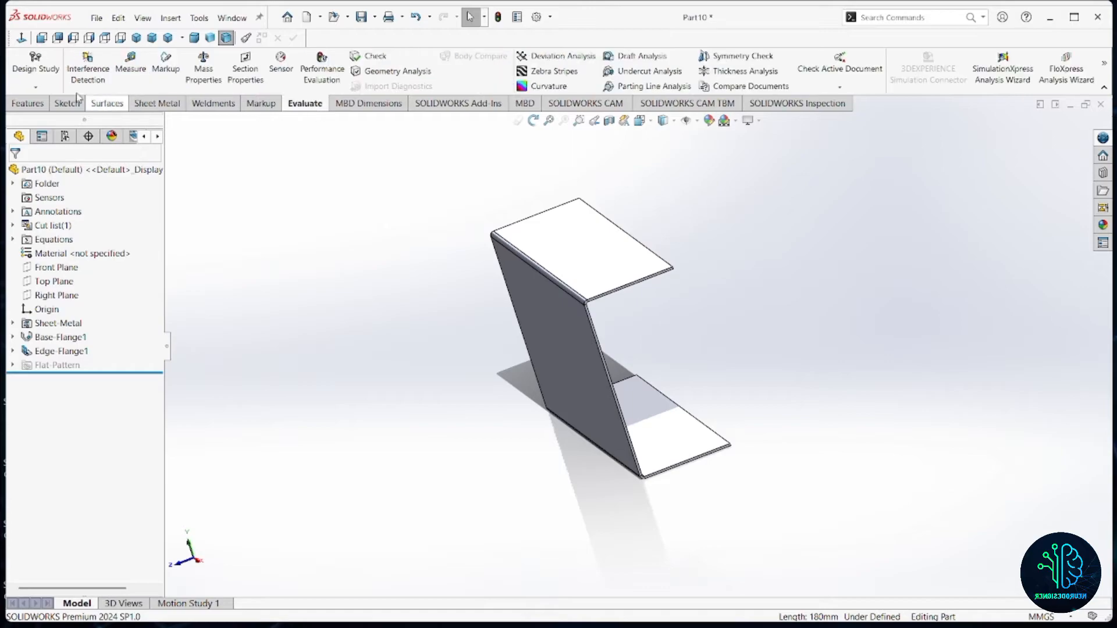
click(130, 64)
scroll(643, 300, down, 2)
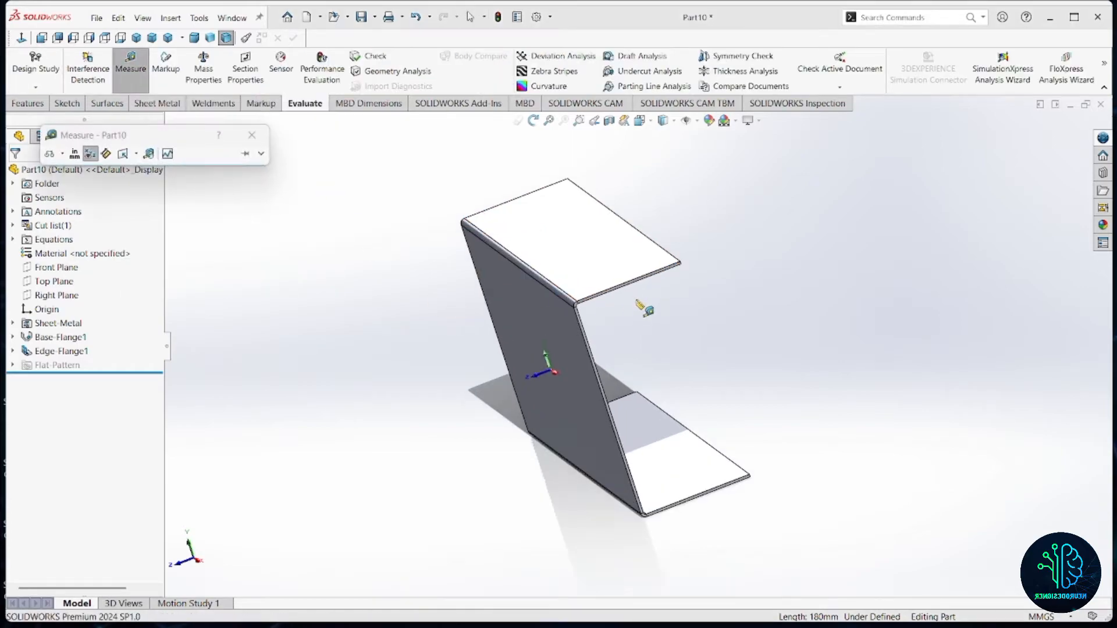
click(542, 230)
middle_drag(675, 501, 687, 372)
click(597, 388)
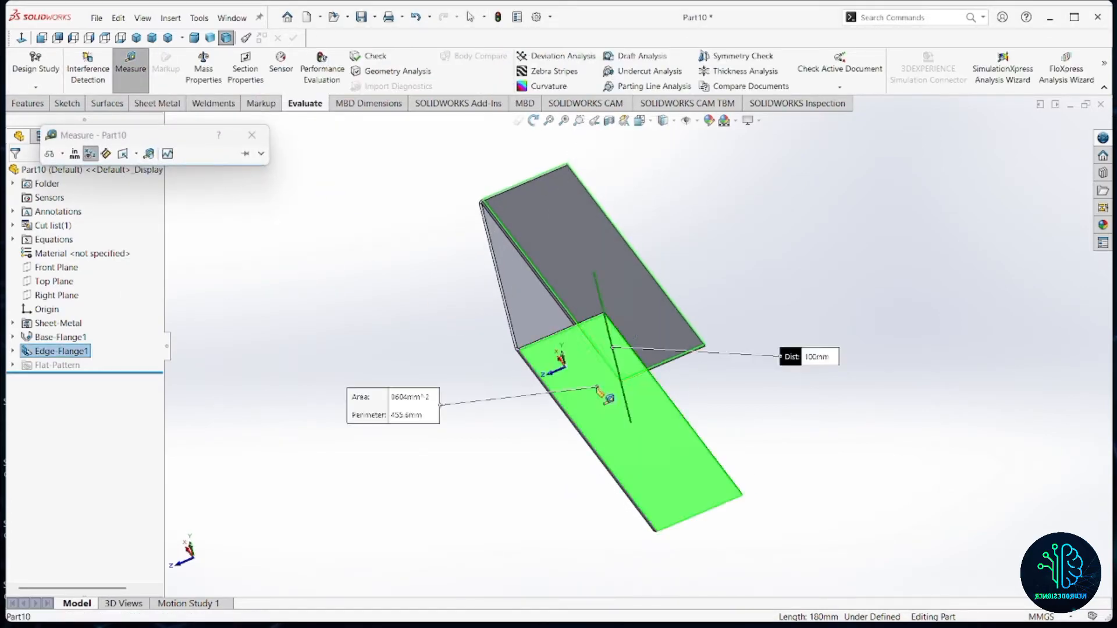
middle_drag(597, 389, 806, 352)
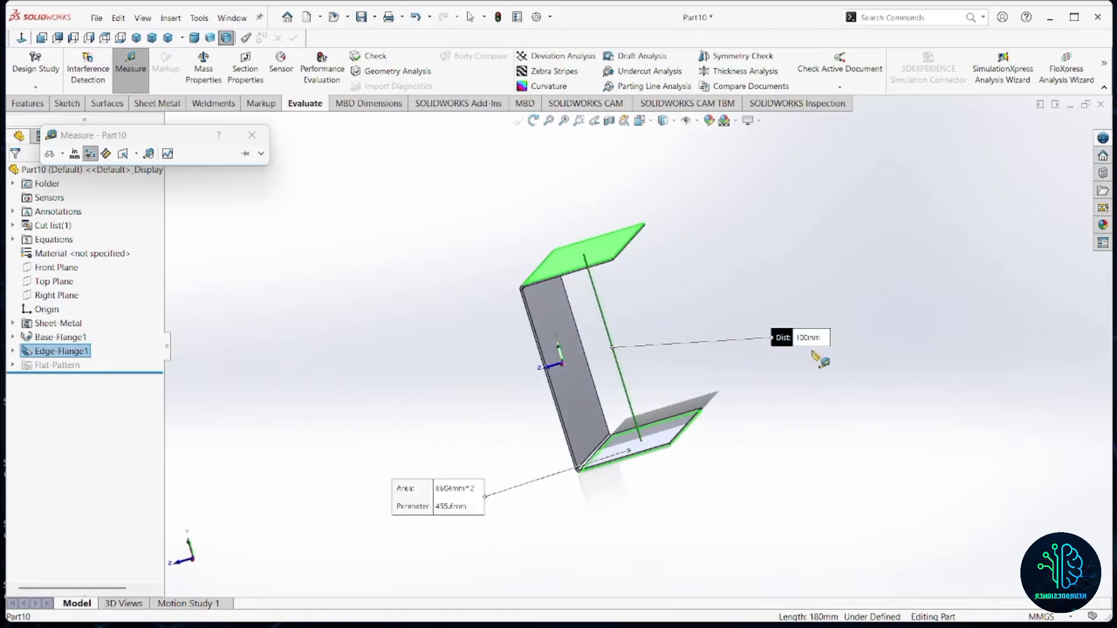
click(252, 135)
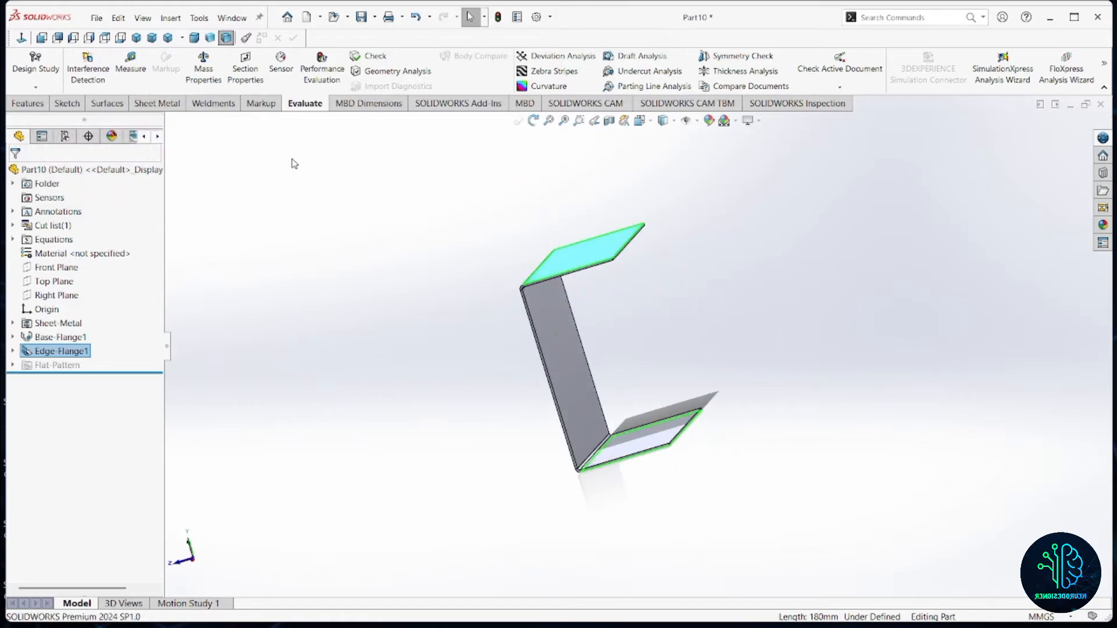
Step: Measure the distance from the base plate's face to the lower flange's free end face
click(127, 71)
middle_drag(609, 402, 675, 428)
click(252, 135)
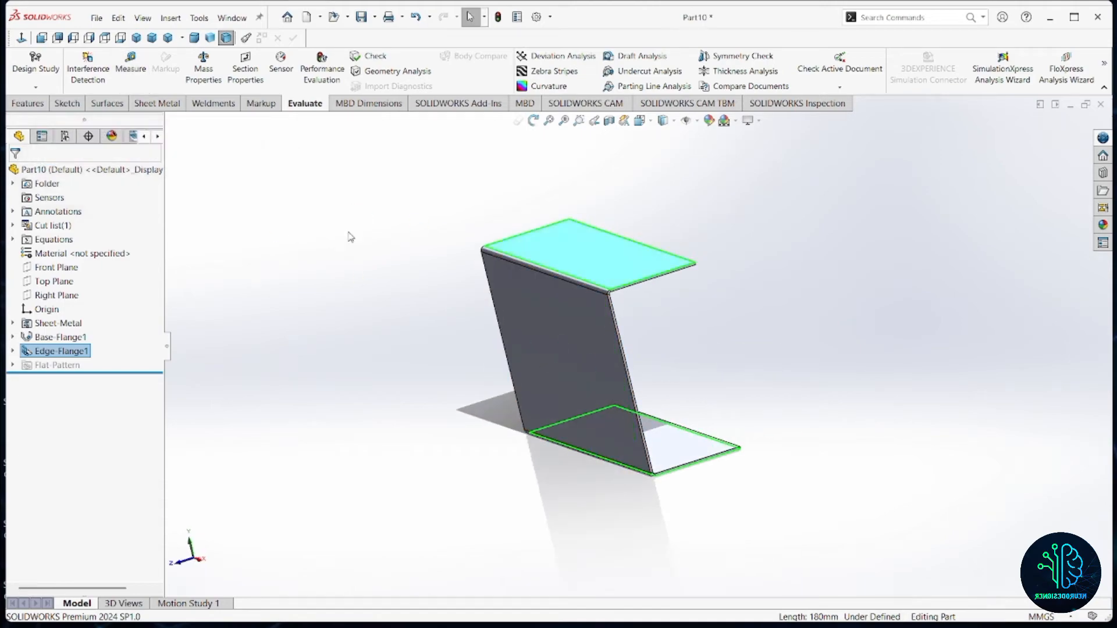
click(344, 233)
click(135, 67)
middle_drag(593, 414, 601, 444)
click(585, 438)
scroll(699, 443, down, 10)
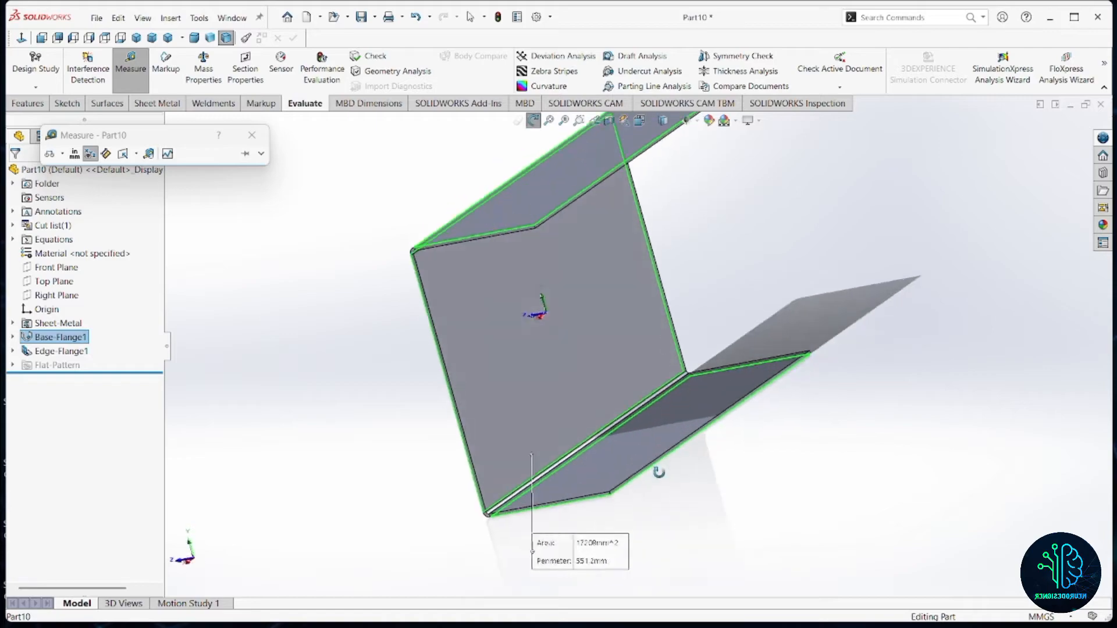
click(562, 453)
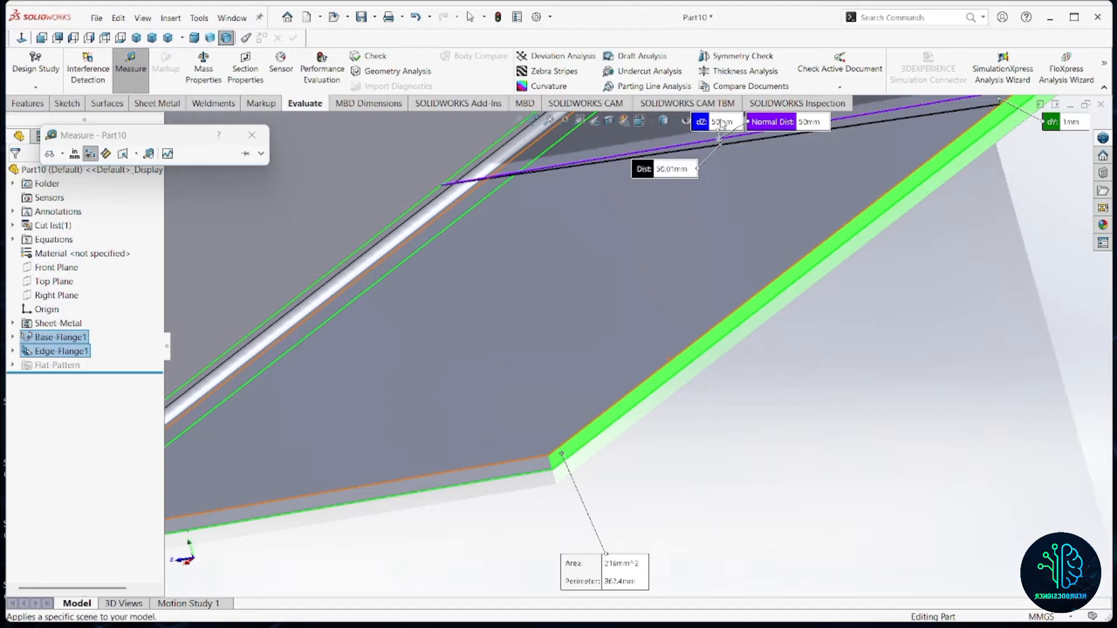
scroll(736, 358, up, 8)
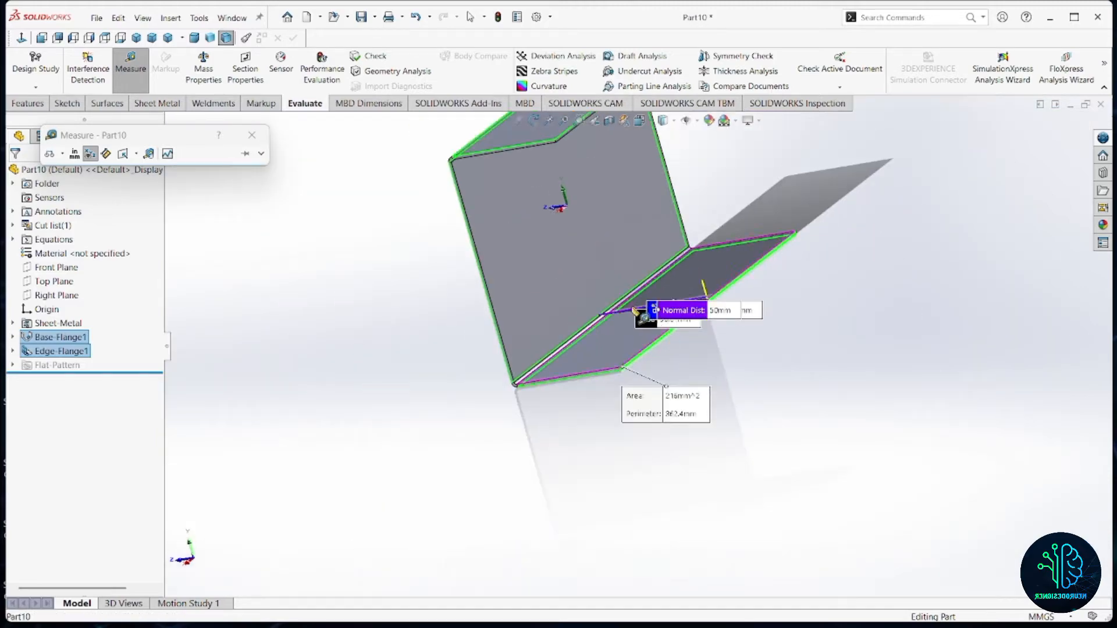
middle_drag(633, 309, 698, 314)
click(252, 135)
click(448, 278)
Step: Start a Miter Flange on the upper flange's short side edge and view its profile sketch plane face-on
scroll(522, 287, up, 6)
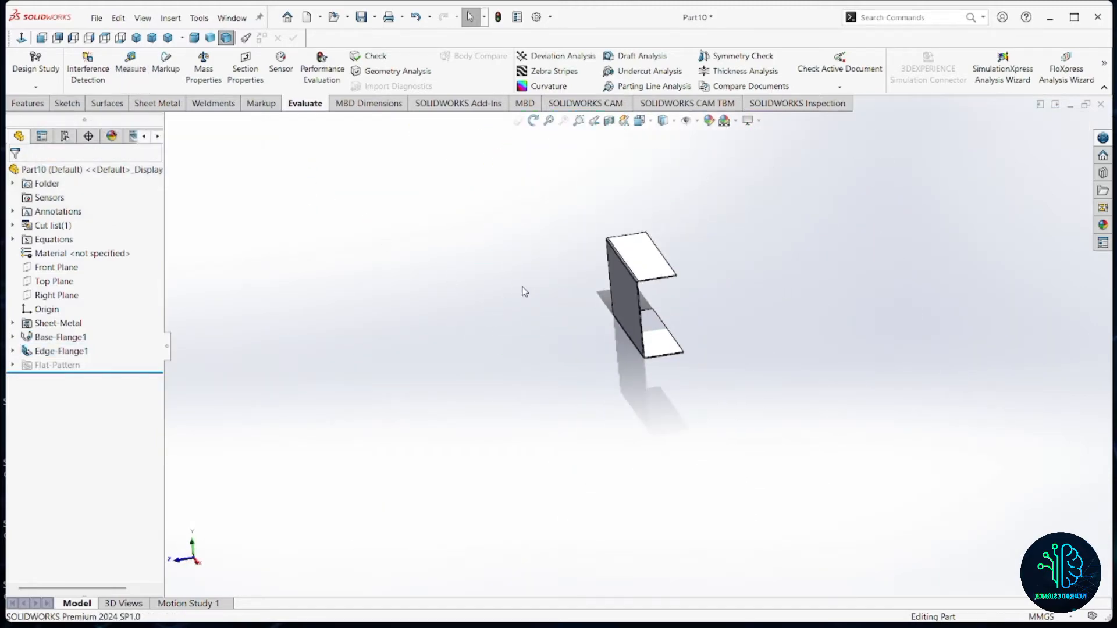
scroll(605, 244, down, 4)
middle_drag(651, 254, 715, 331)
scroll(715, 325, down, 5)
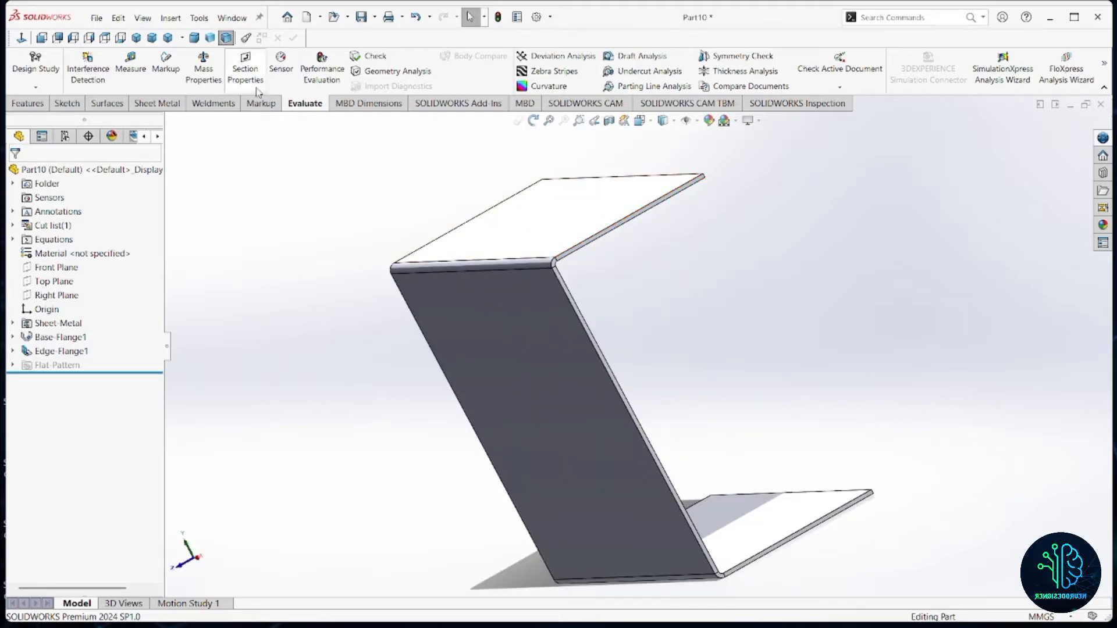
middle_drag(534, 285, 584, 372)
scroll(582, 369, down, 2)
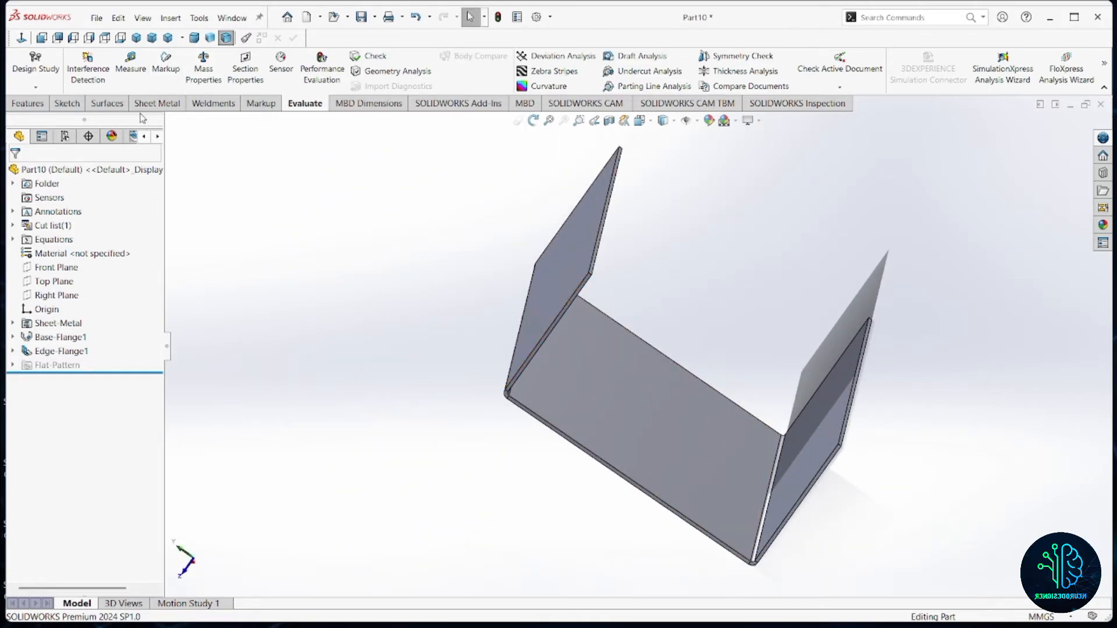
click(158, 104)
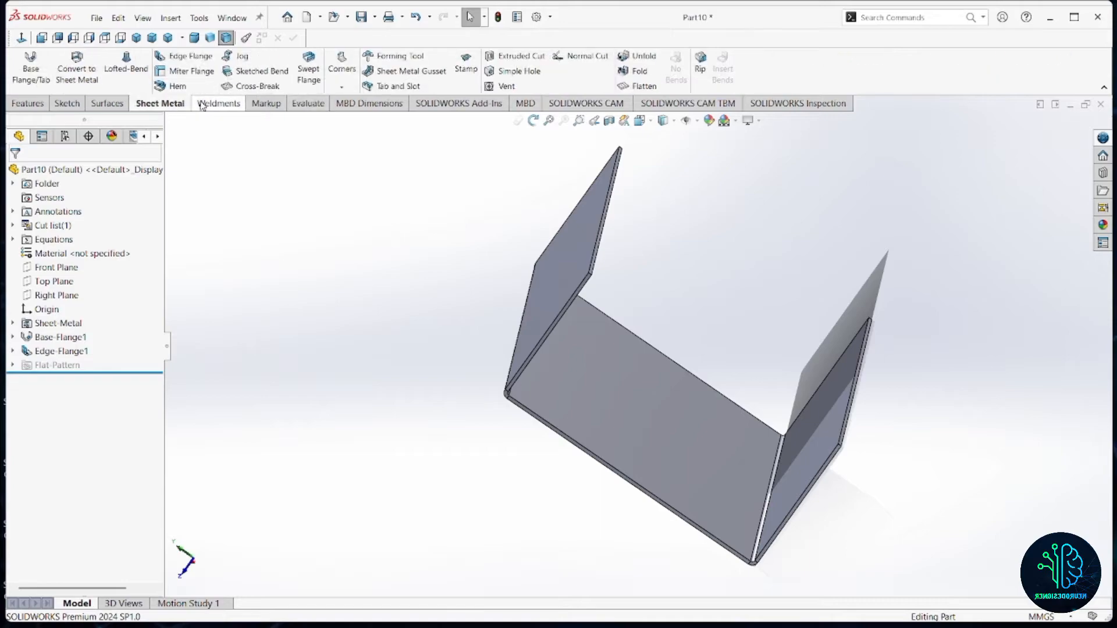
click(198, 71)
scroll(606, 336, down, 5)
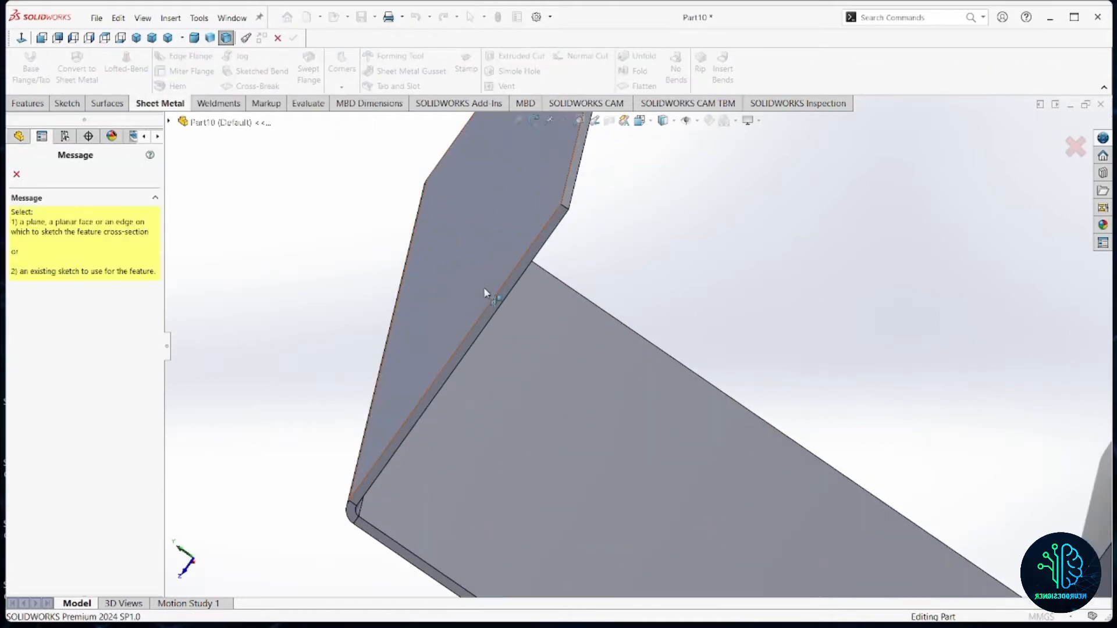
click(542, 240)
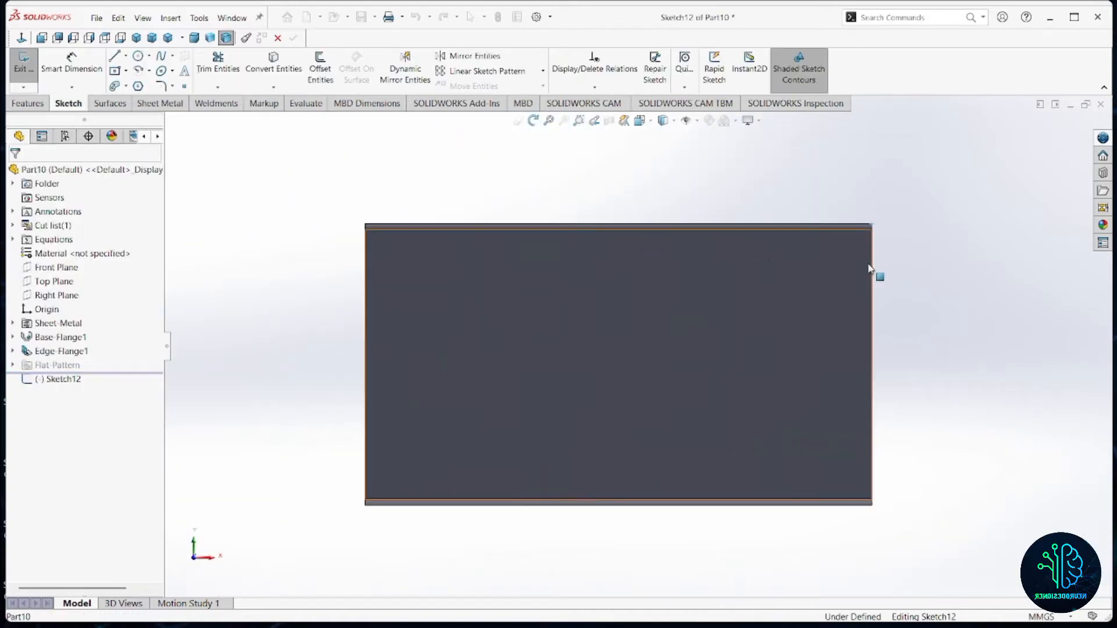
middle_drag(874, 253, 863, 255)
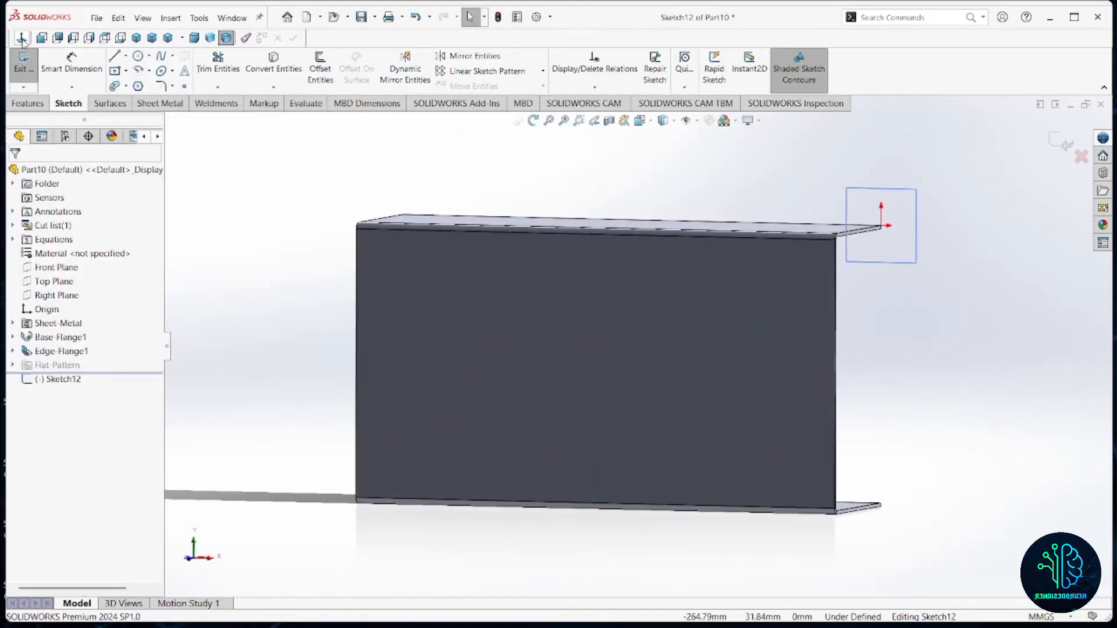
click(22, 37)
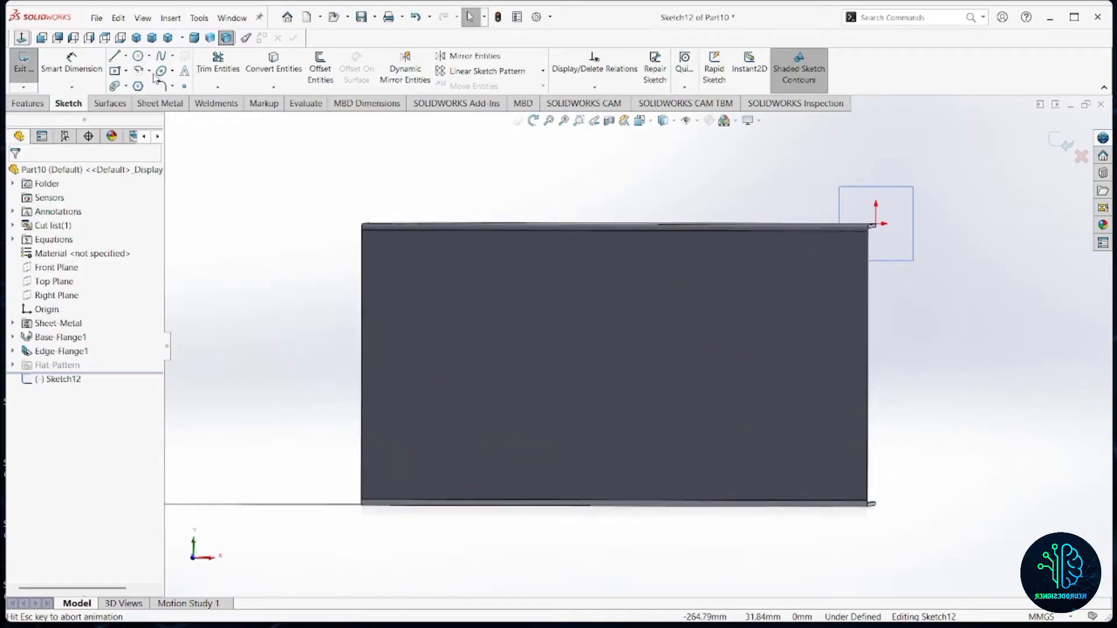
Step: Sketch a vertical line about 31 mm long downward from the upper flange's outer corner as the miter flange profile
click(114, 56)
click(878, 231)
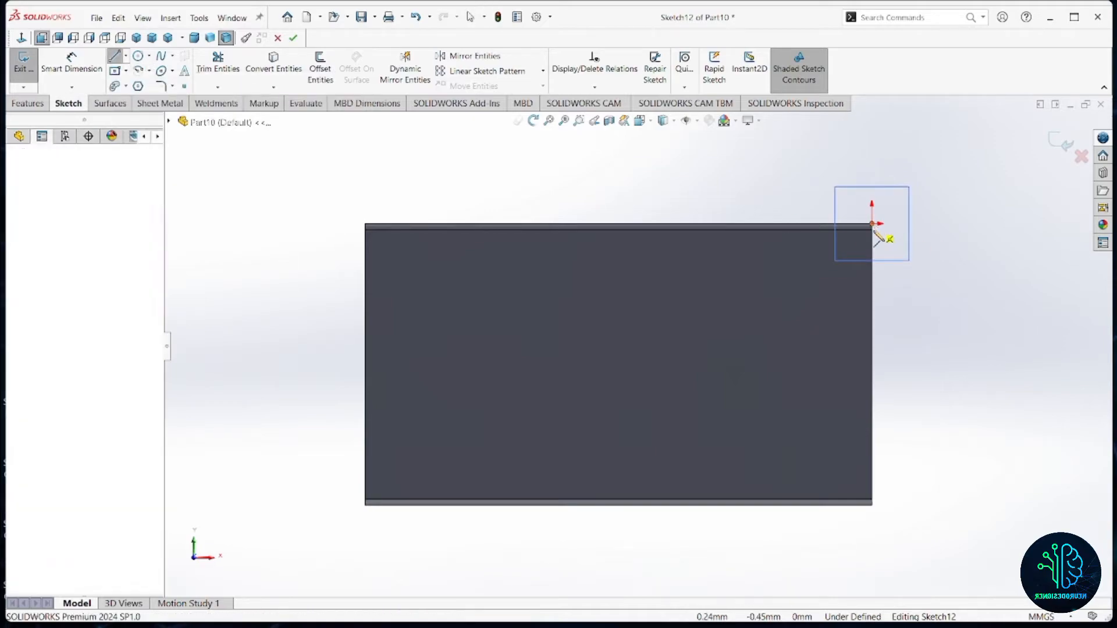
key(Escape)
right_drag(938, 312, 866, 307)
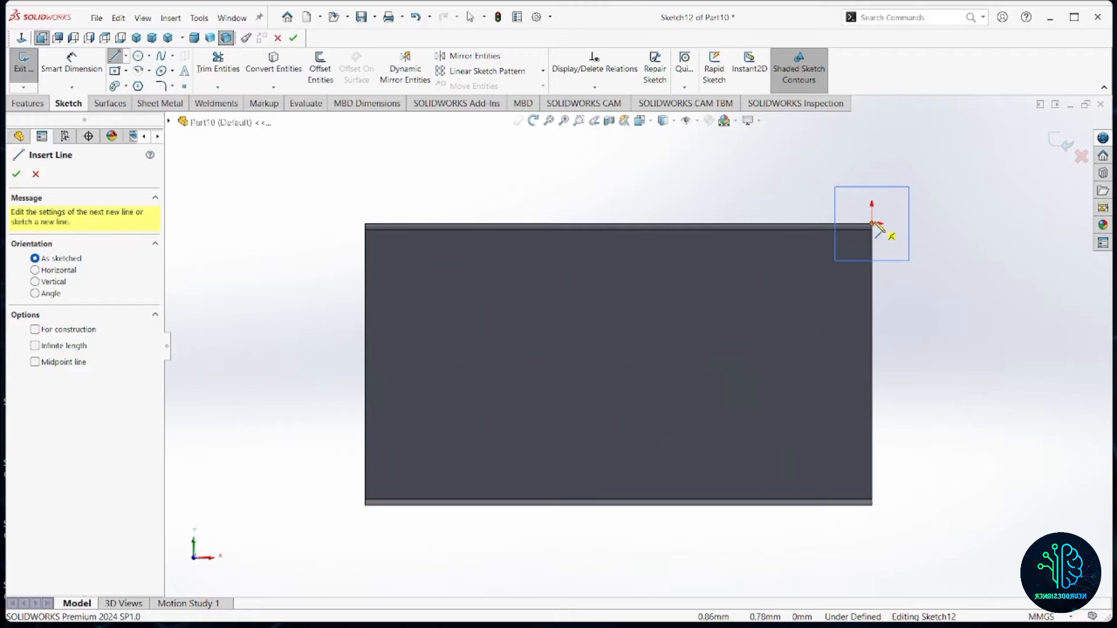
click(877, 231)
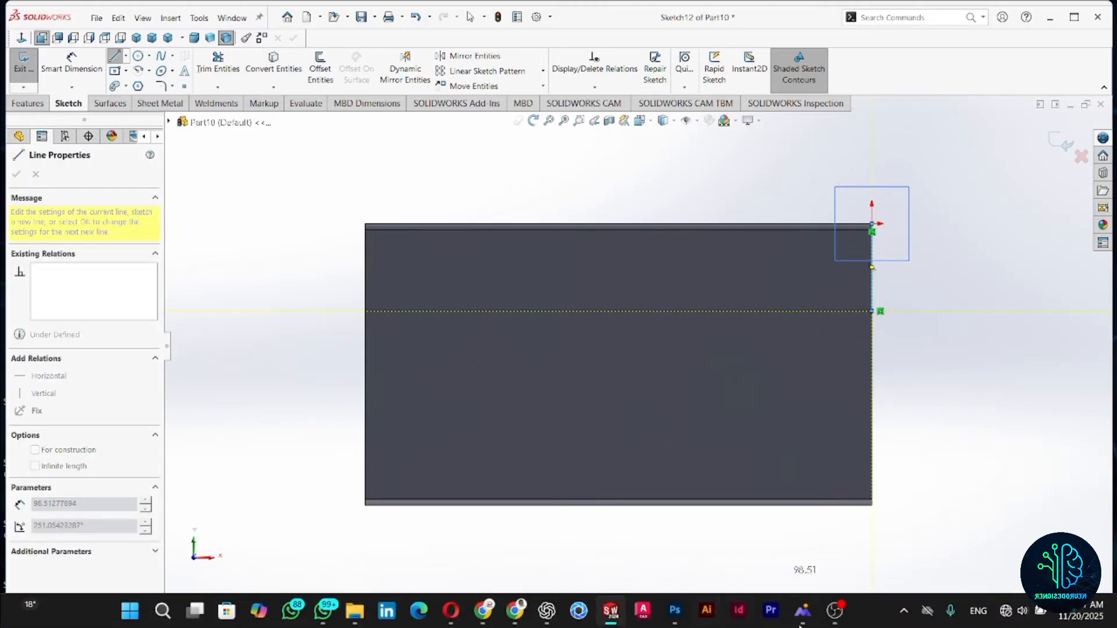
mouse_move(802, 623)
mouse_move(736, 569)
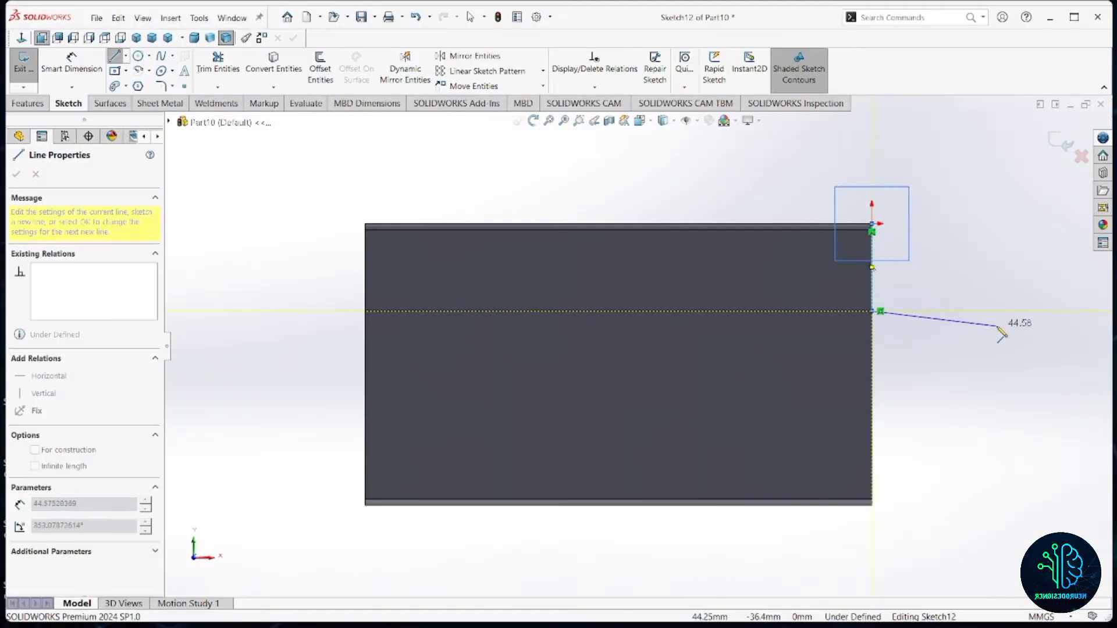
key(Escape)
Step: Set the profile line's length to 15 mm and finish the miter flange sketch
right_drag(999, 328, 988, 248)
click(872, 271)
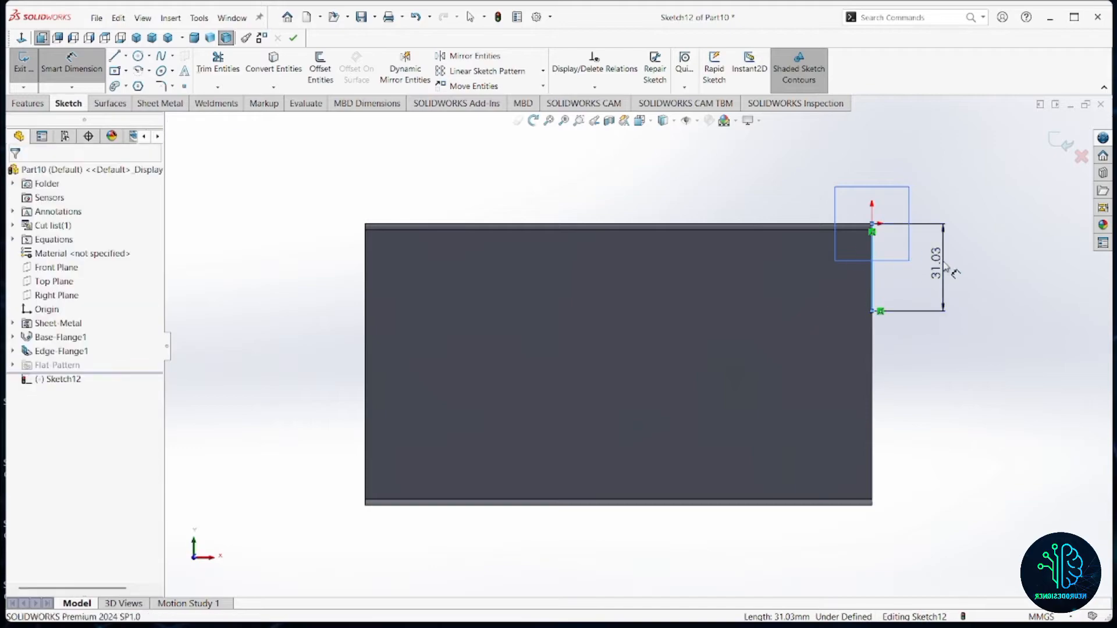
click(946, 271)
text(15)
key(Return)
middle_drag(829, 279, 788, 282)
click(1064, 144)
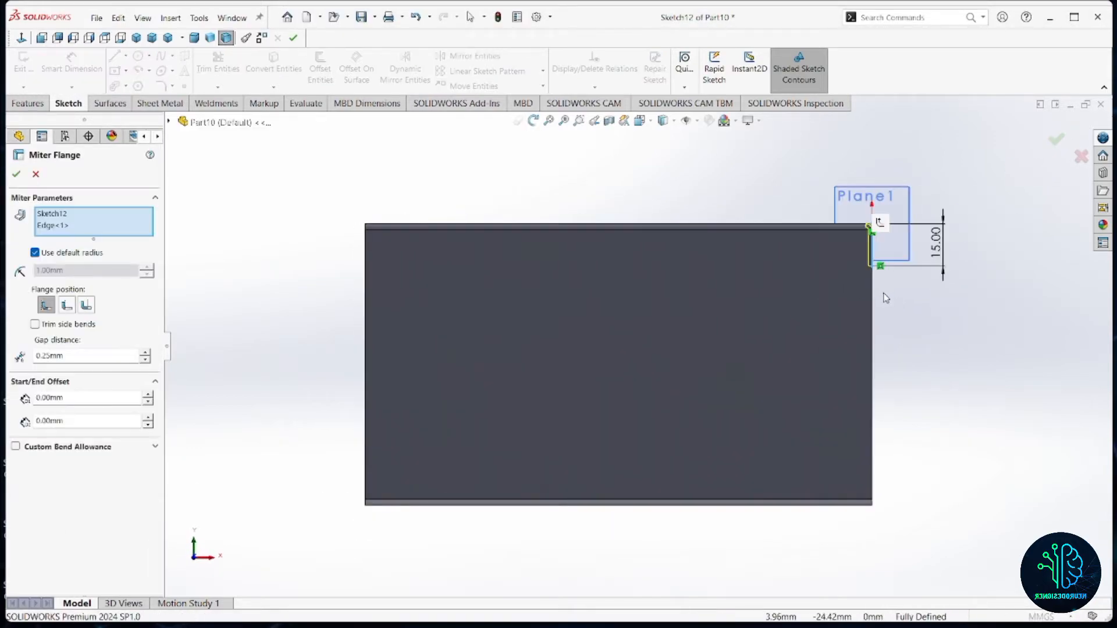
Step: Set the miter flange's gap distance to 0.50 mm
middle_drag(885, 298, 732, 293)
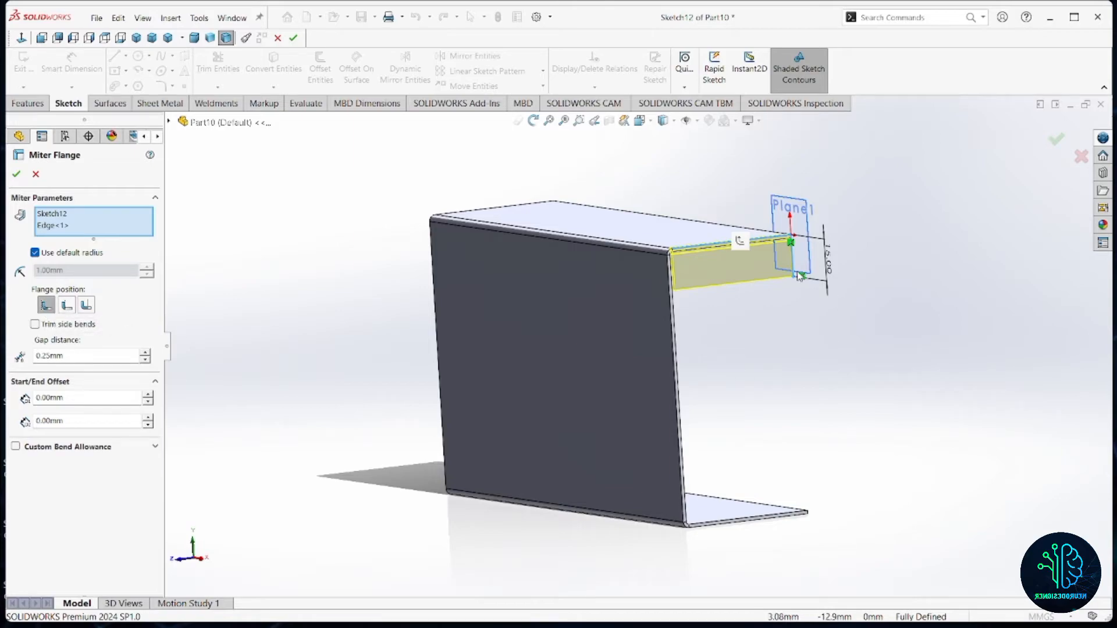
scroll(800, 277, down, 2)
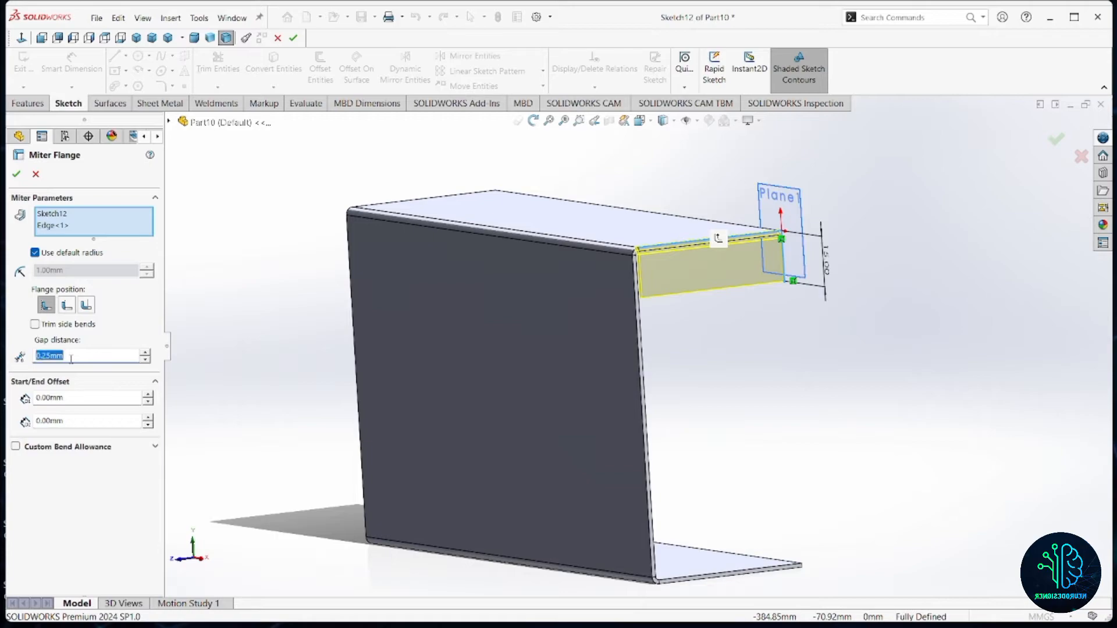
key(Return)
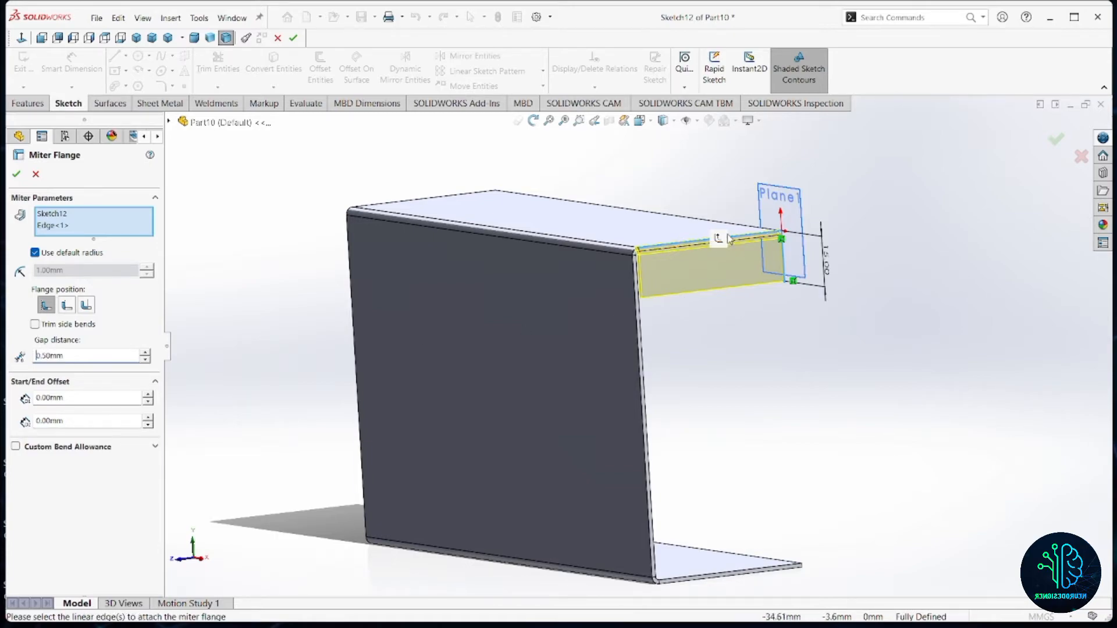
Step: Propagate the miter flange along the connected side edges of the base and both edge flanges and create it
mouse_move(722, 247)
middle_down()
mouse_move(700, 250)
mouse_move(717, 247)
middle_up()
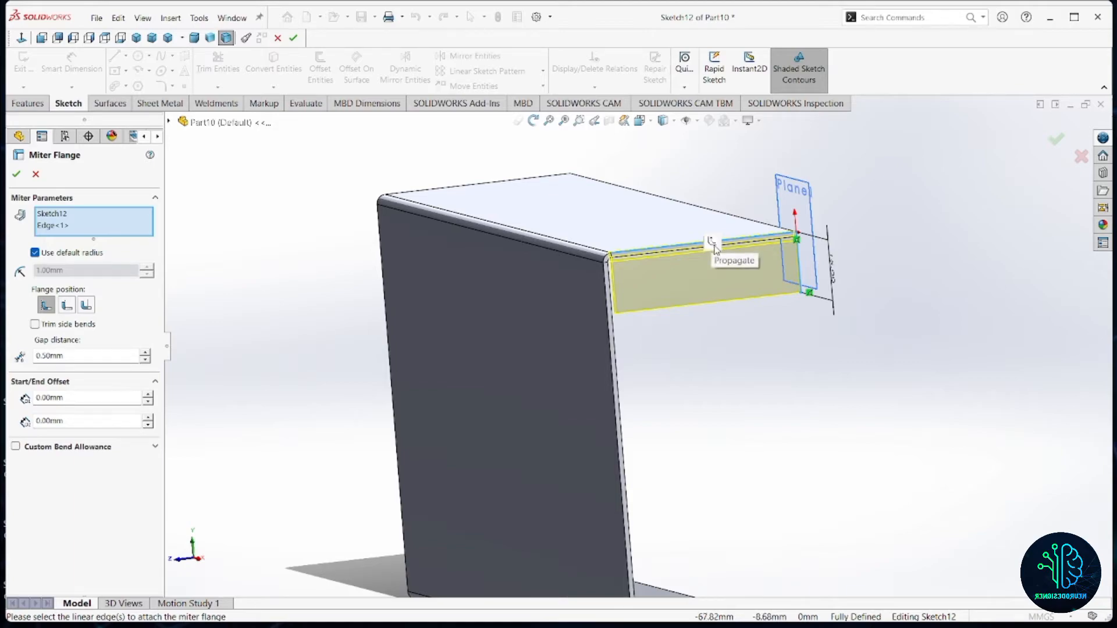
middle_drag(714, 242, 701, 257)
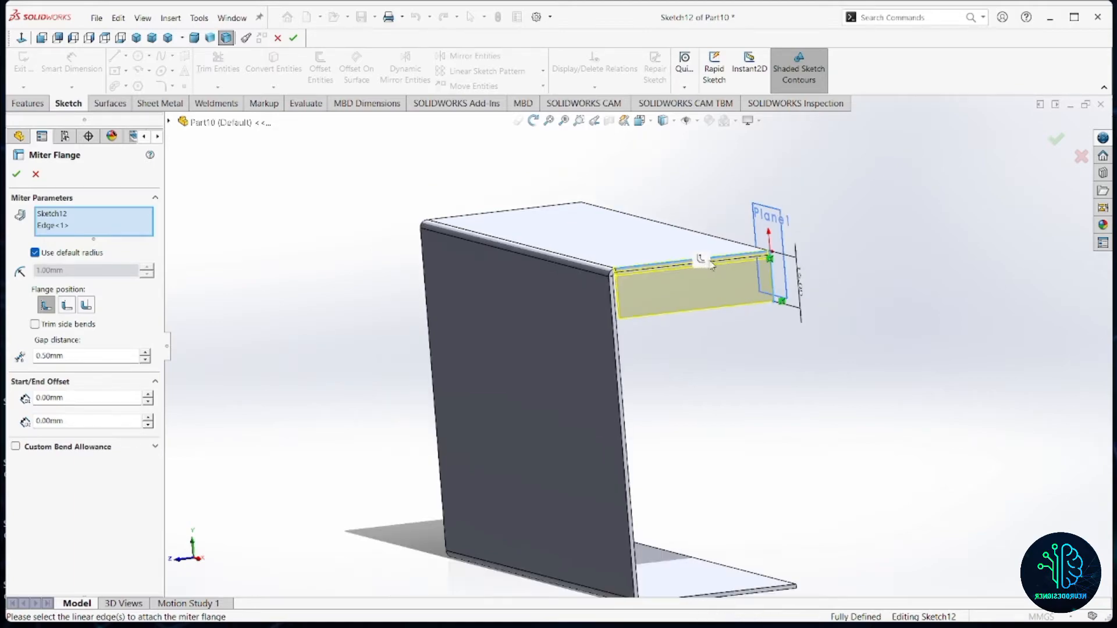
click(703, 259)
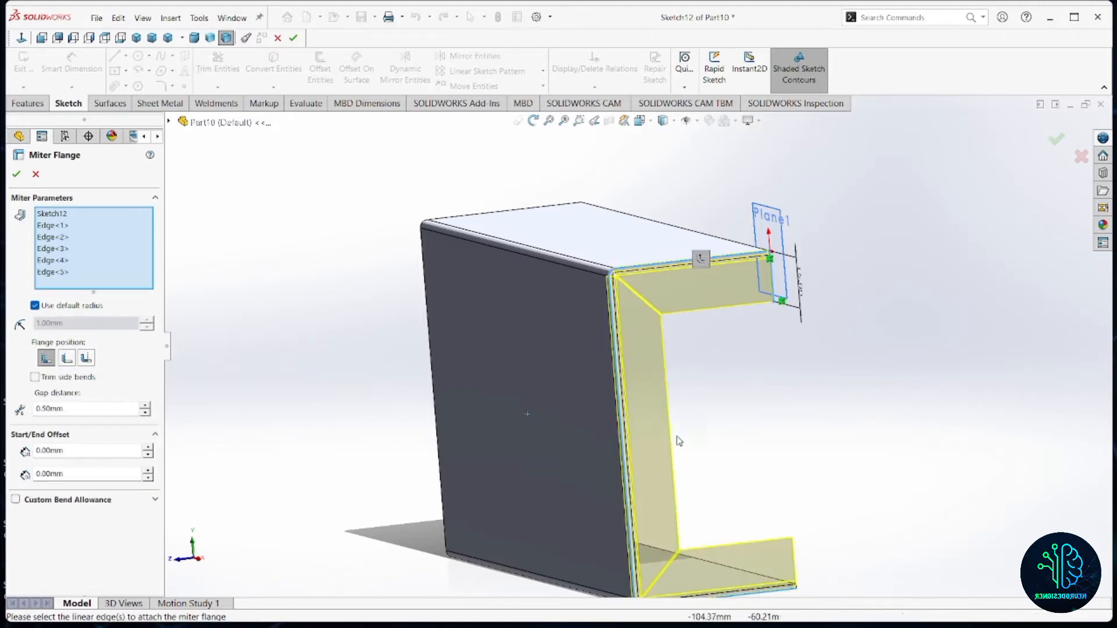
middle_drag(674, 440, 641, 307)
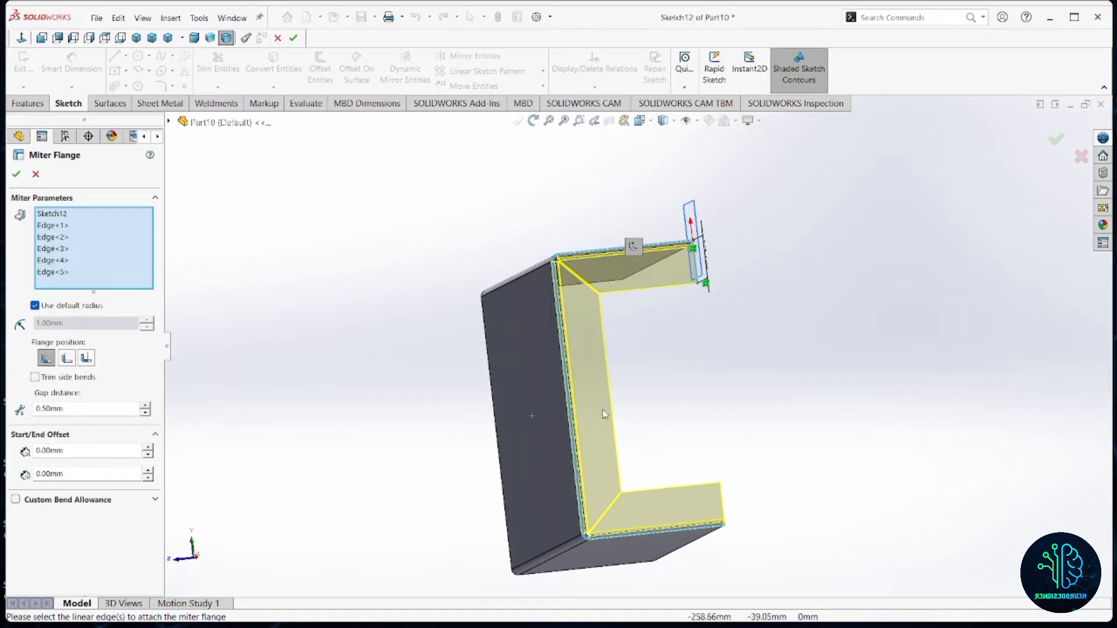
click(1055, 138)
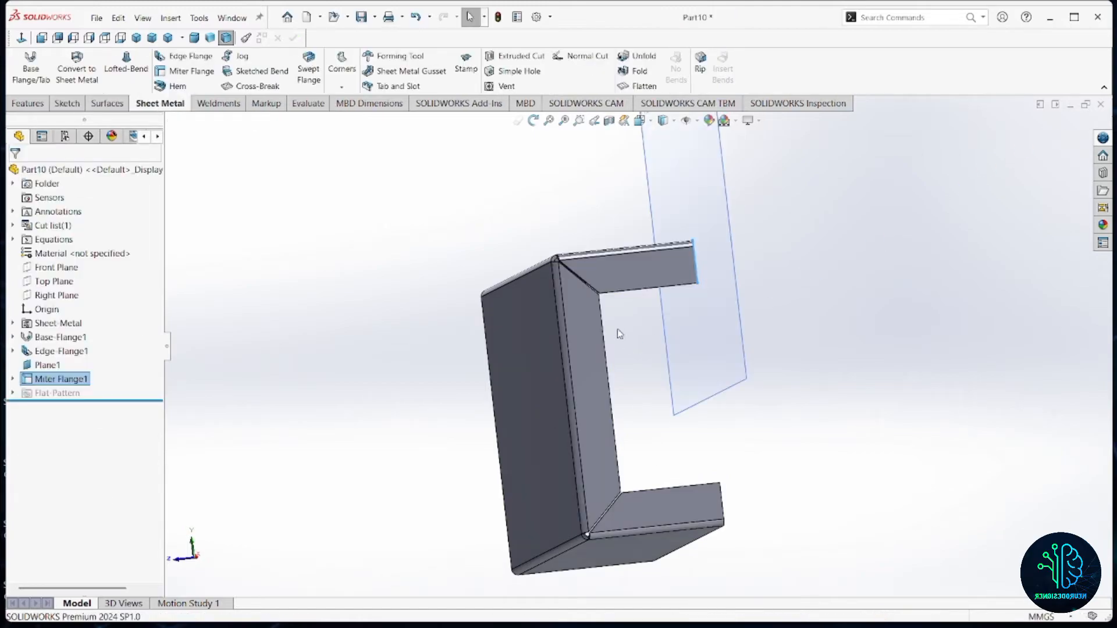
Step: Hide the reference plane at the free end of the miter flange
scroll(619, 331, down, 2)
click(752, 339)
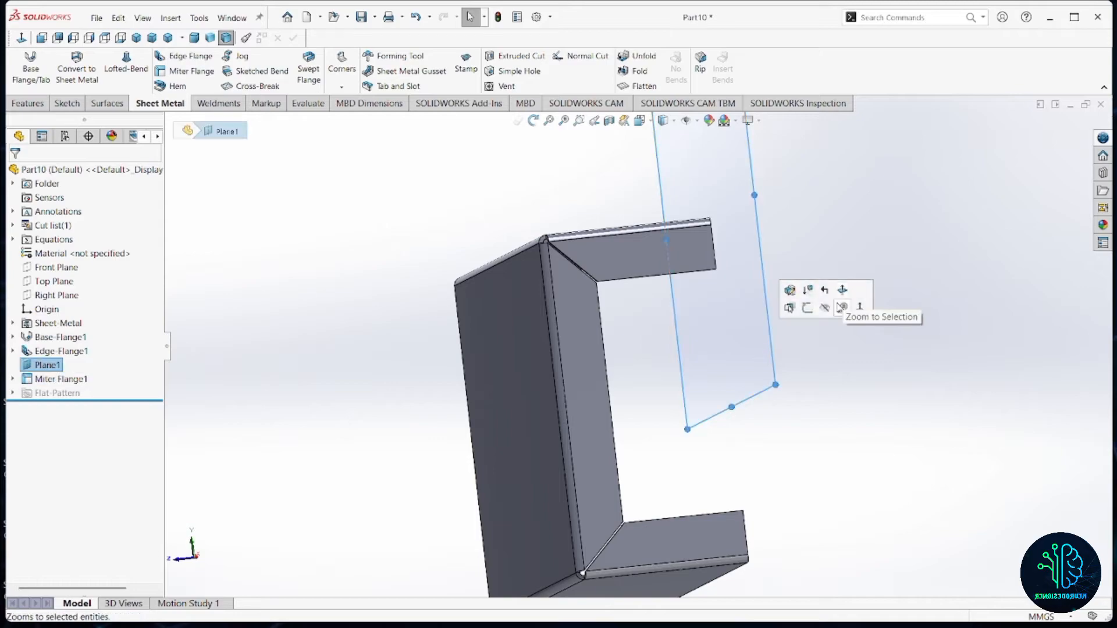
click(837, 304)
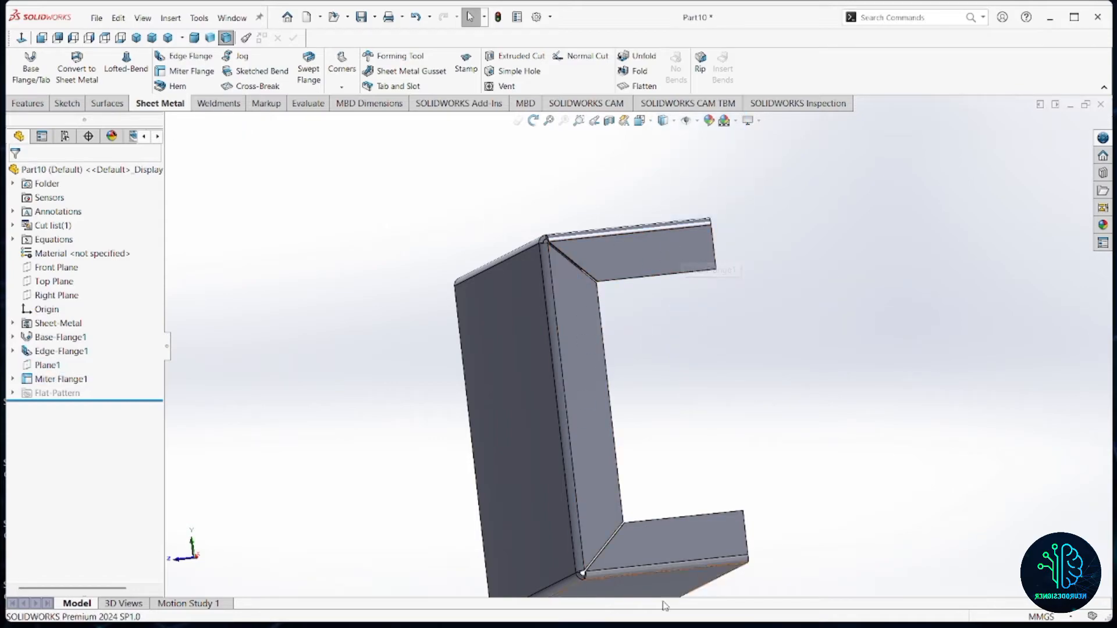
Step: Place a simple hole on the upper miter flange near its free end and set its diameter to 4 mm
mouse_move(797, 619)
mouse_move(754, 564)
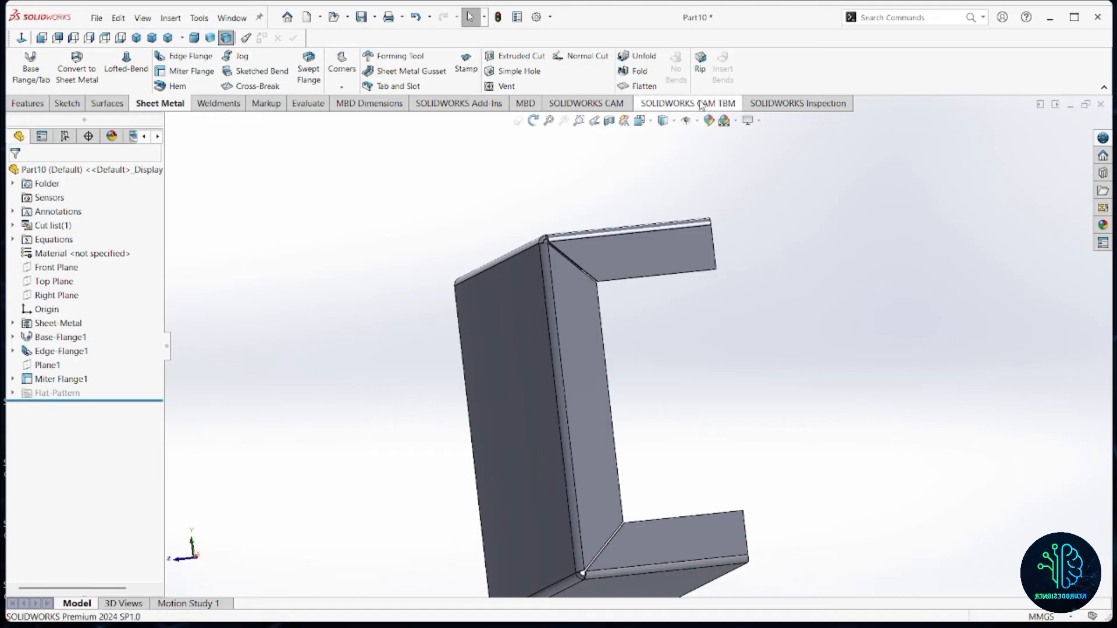
click(515, 72)
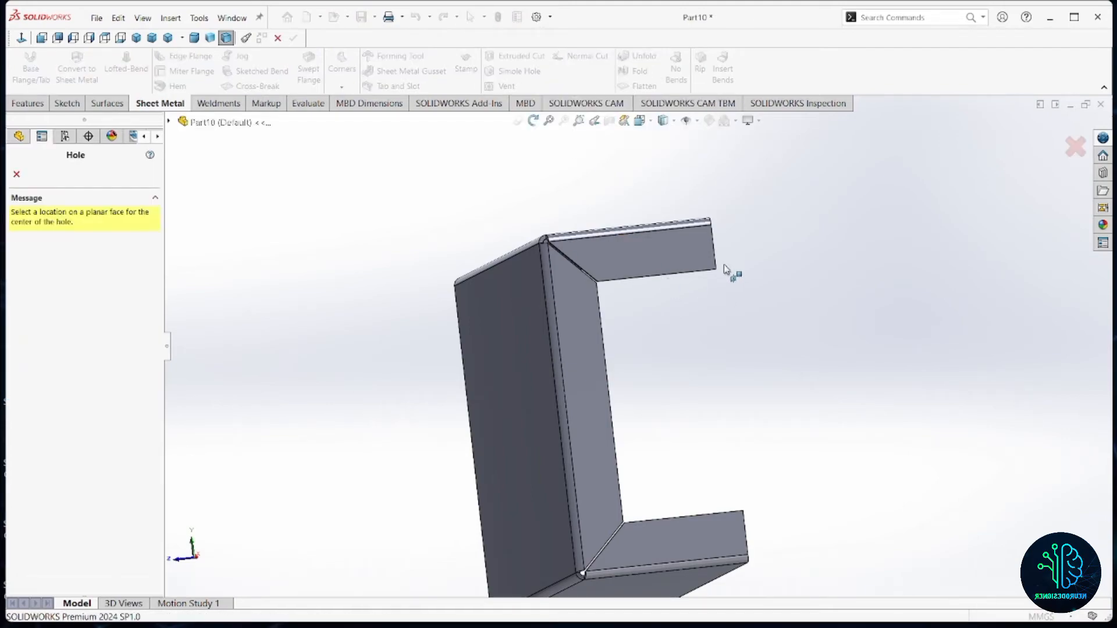
click(696, 249)
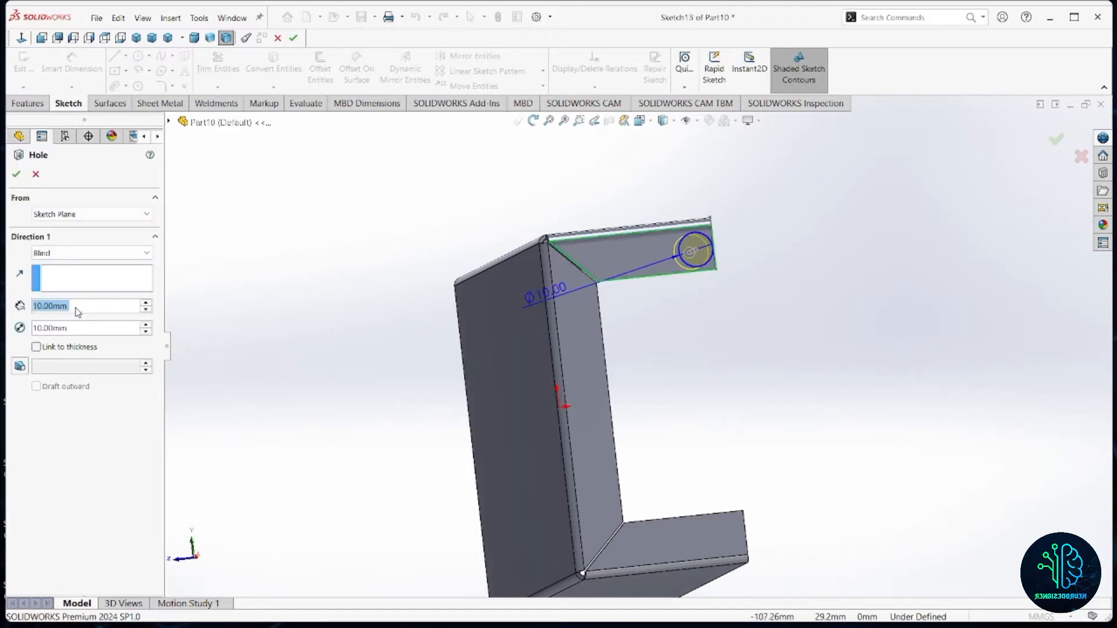
click(74, 329)
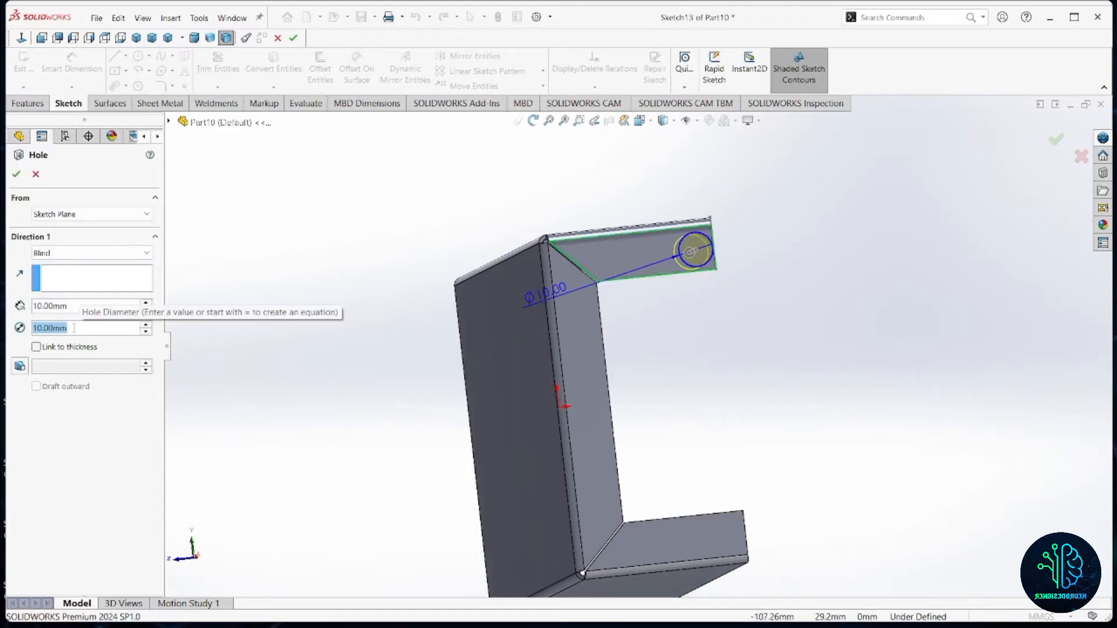
text(4)
key(Return)
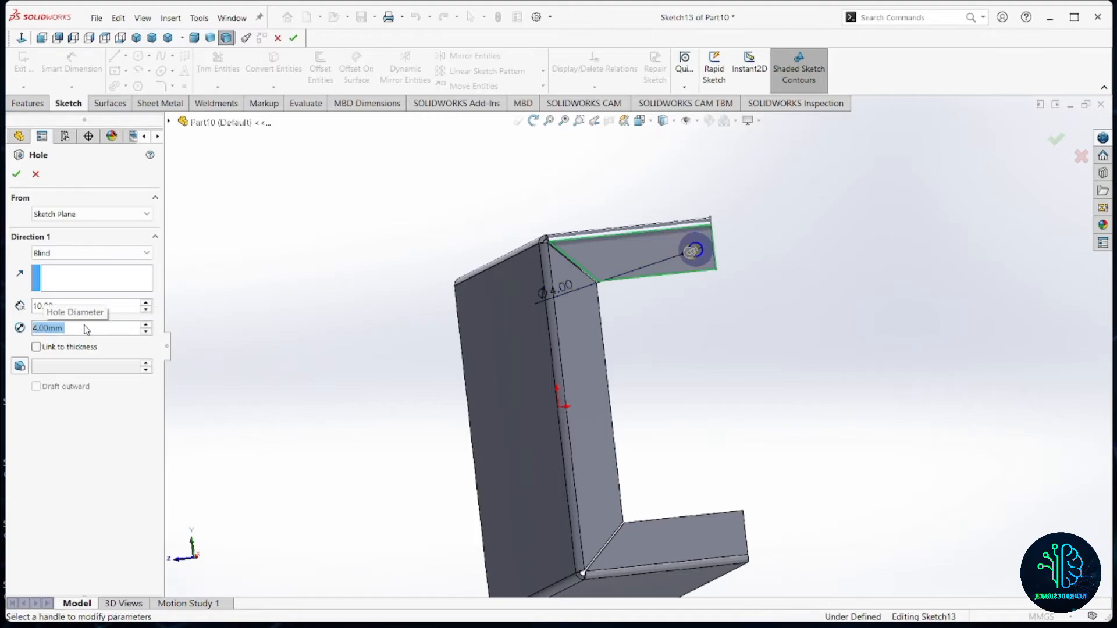
Step: Link the hole's depth to the sheet thickness and create the hole
mouse_move(711, 288)
middle_down()
mouse_move(688, 298)
mouse_move(716, 295)
middle_up()
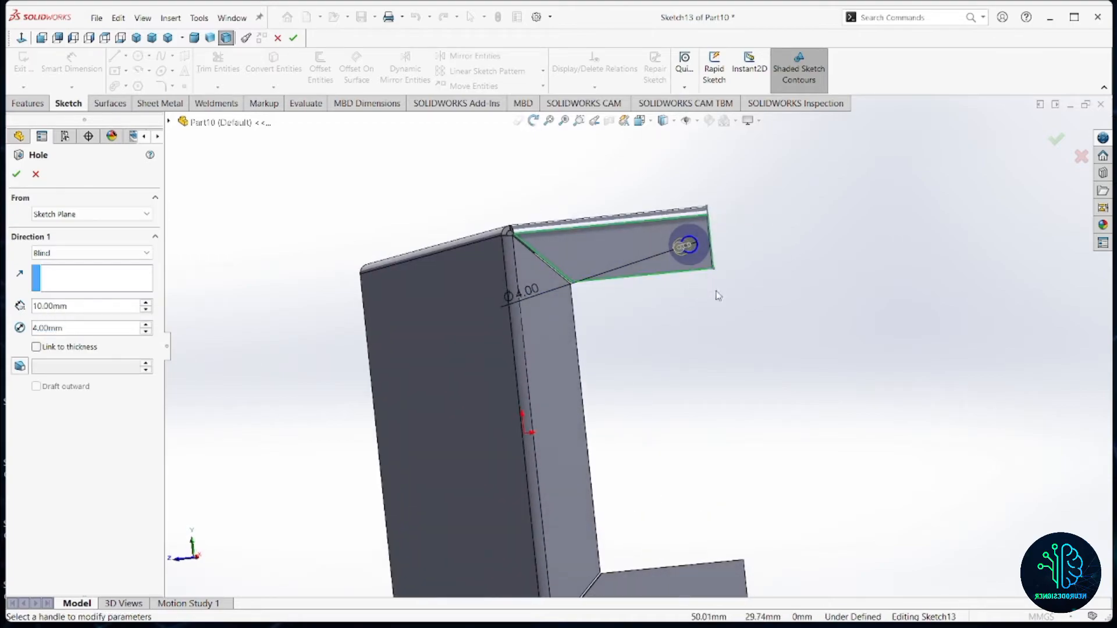
click(36, 347)
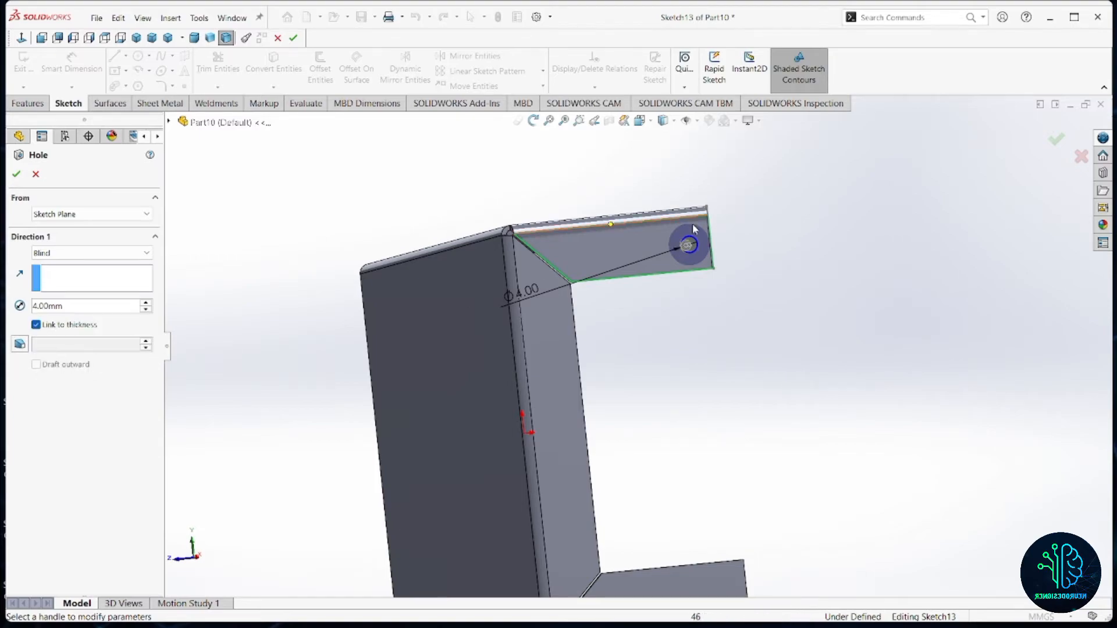
scroll(682, 242, down, 5)
click(15, 175)
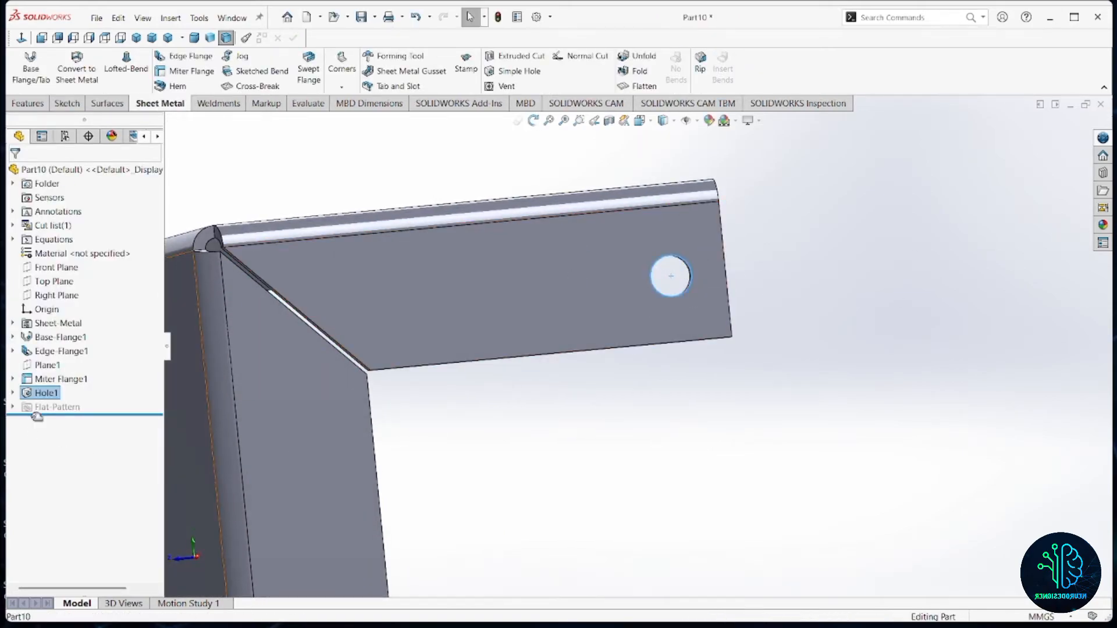
Step: Edit the hole's sketch and dimension the circle 9 mm from the upper outer edge of the bracket
right_click(42, 395)
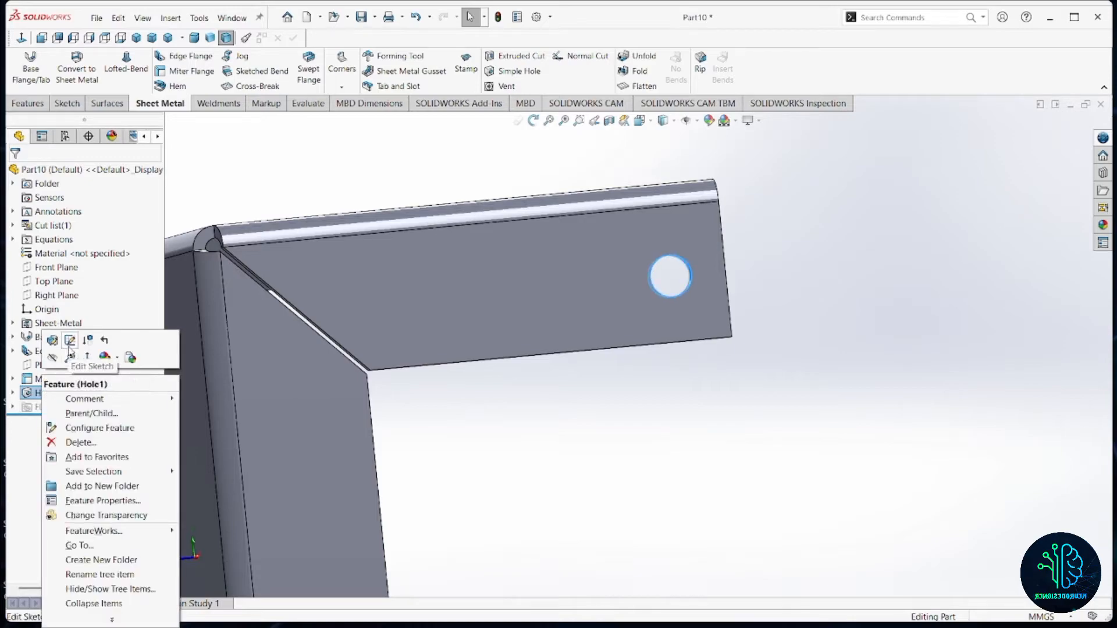
click(70, 344)
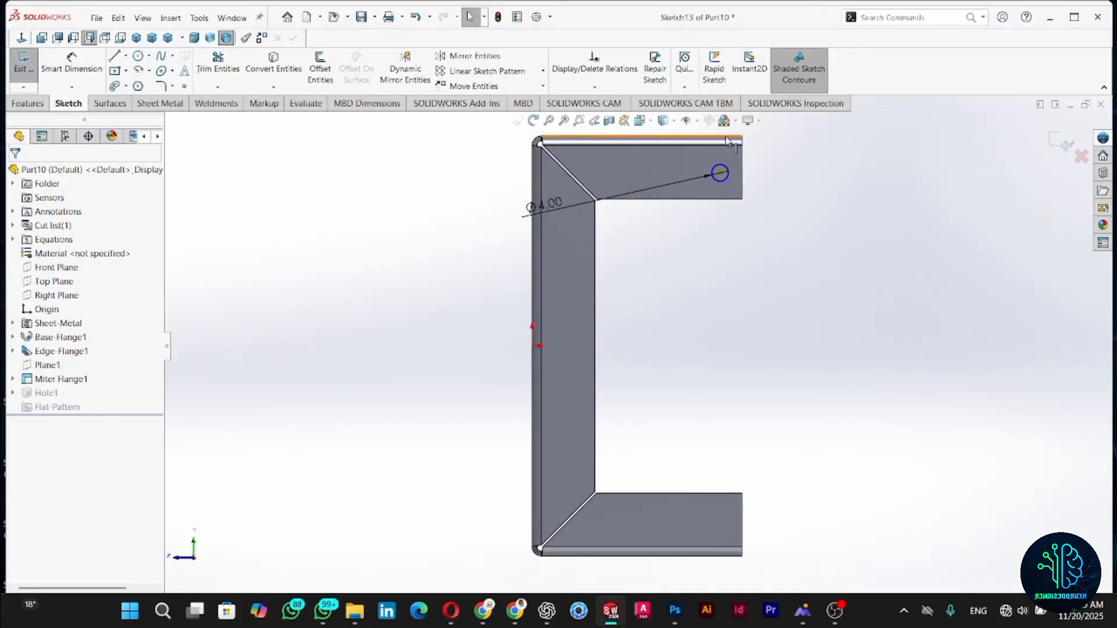
scroll(687, 180, down, 2)
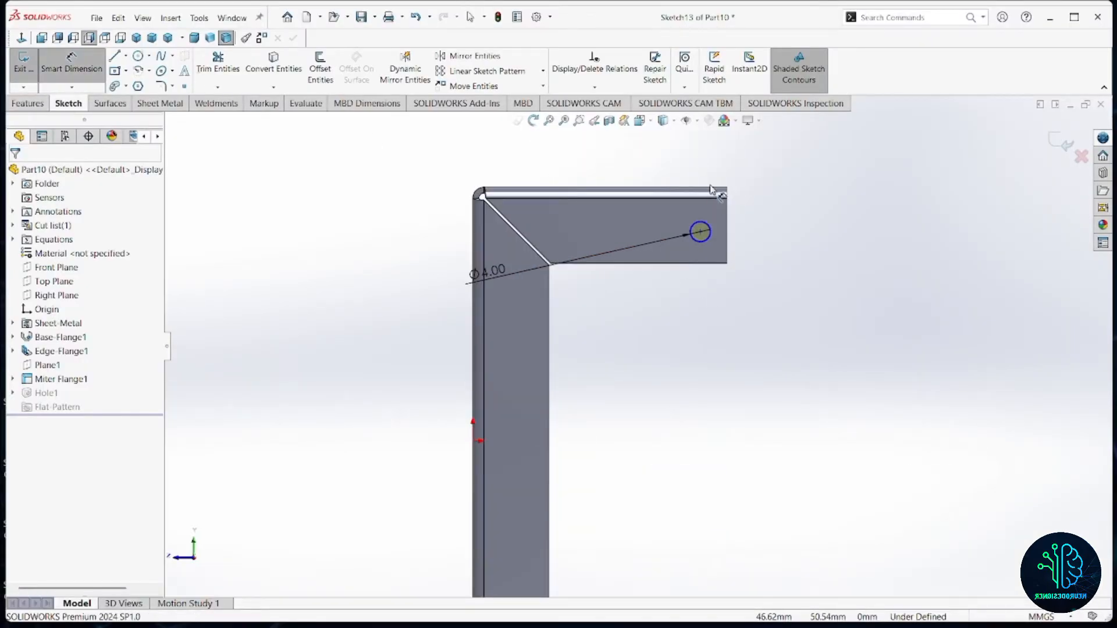
click(701, 233)
click(749, 233)
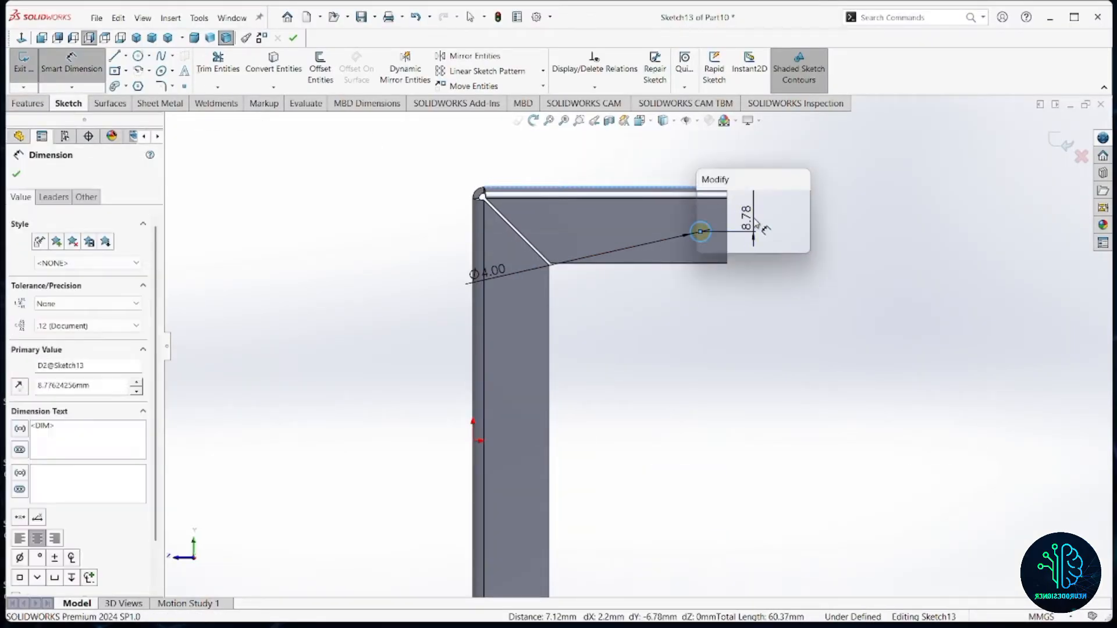
text(9)
key(Return)
Step: Dimension the circle 10 mm from the flange's free end and finish the hole sketch
click(701, 233)
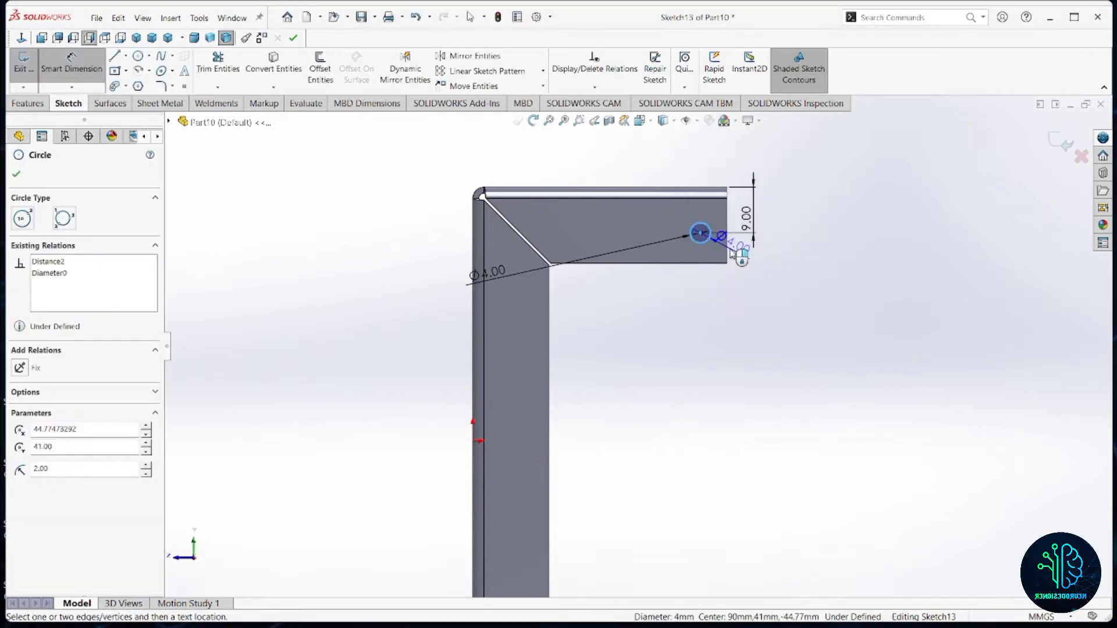
click(727, 249)
click(708, 317)
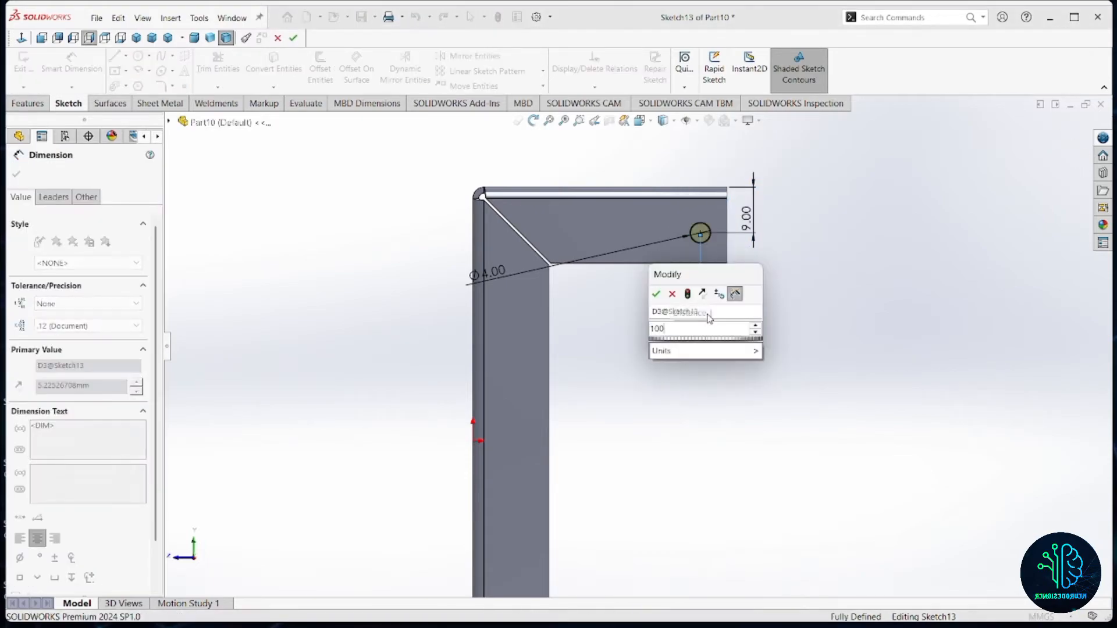
key(Return)
scroll(691, 275, up, 4)
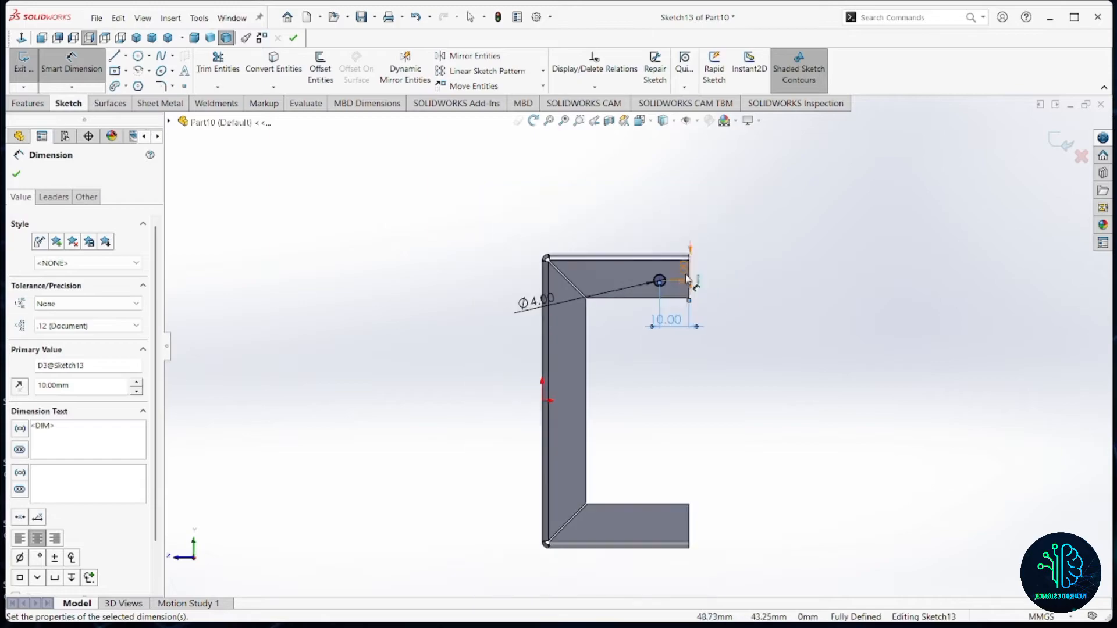
scroll(662, 413, down, 3)
scroll(662, 414, up, 1)
click(1068, 142)
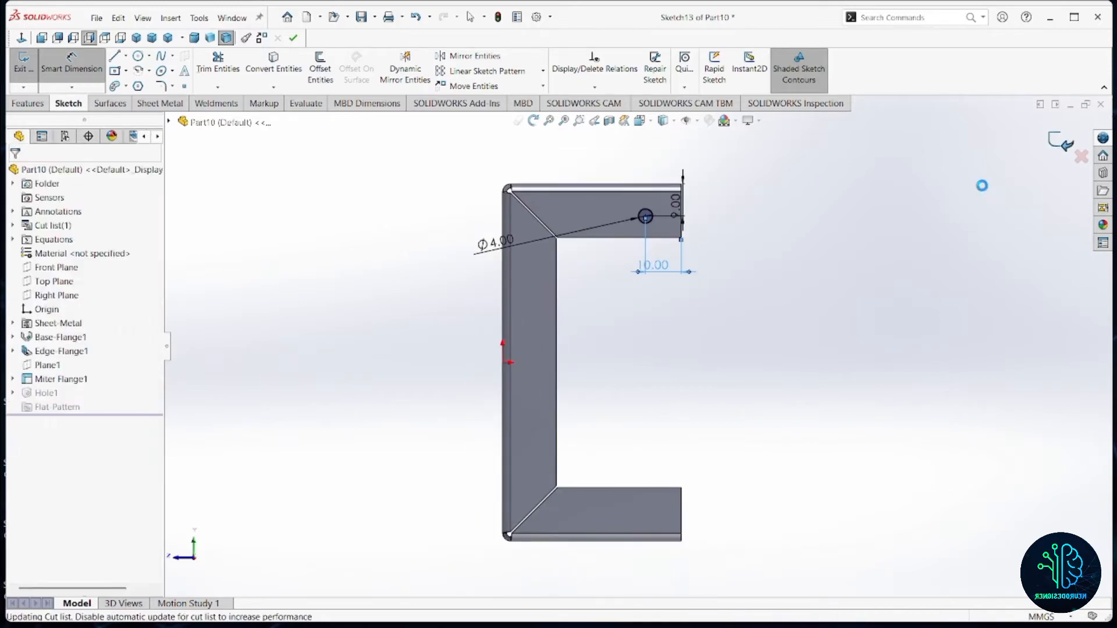
scroll(695, 400, up, 1)
scroll(666, 406, down, 1)
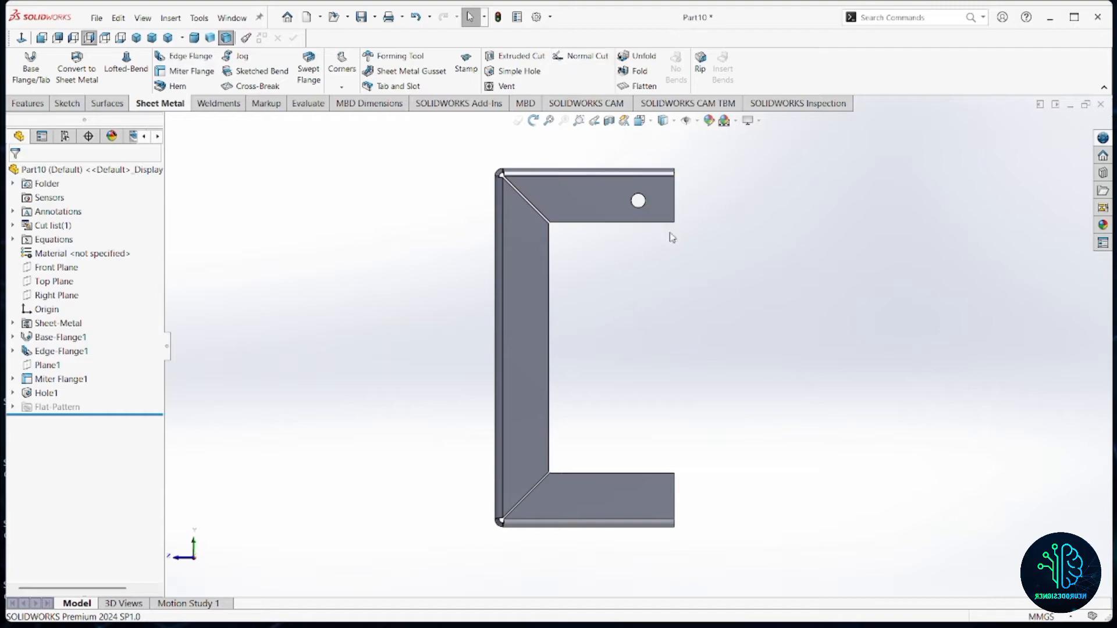
Step: Start a linear pattern of the 4 mm hole, using the flange's short free-end edge as the first direction
click(28, 104)
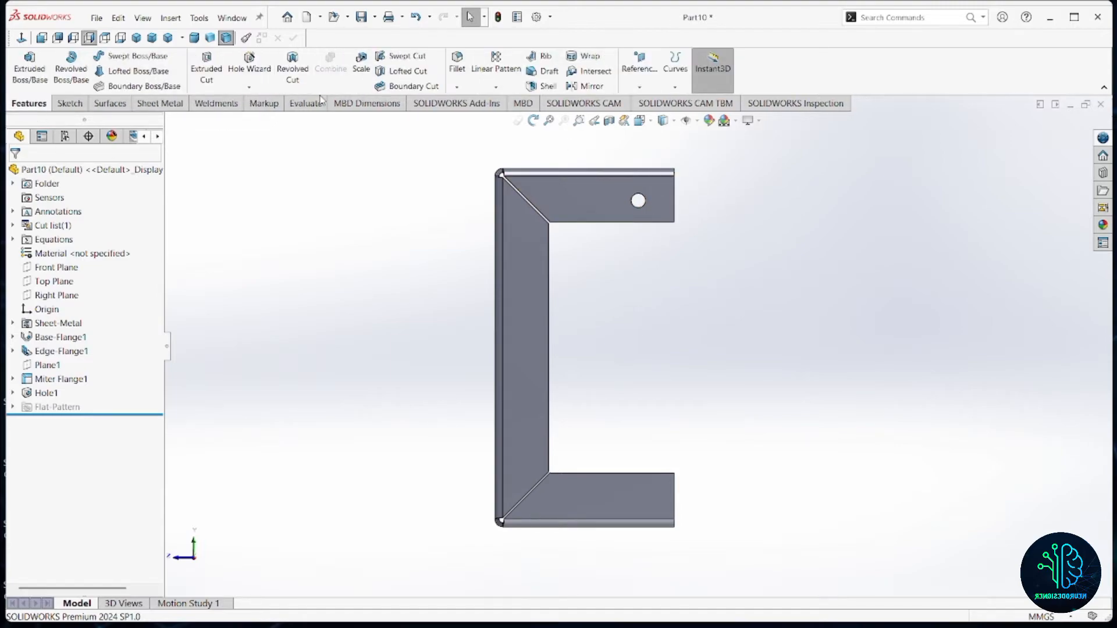
click(501, 86)
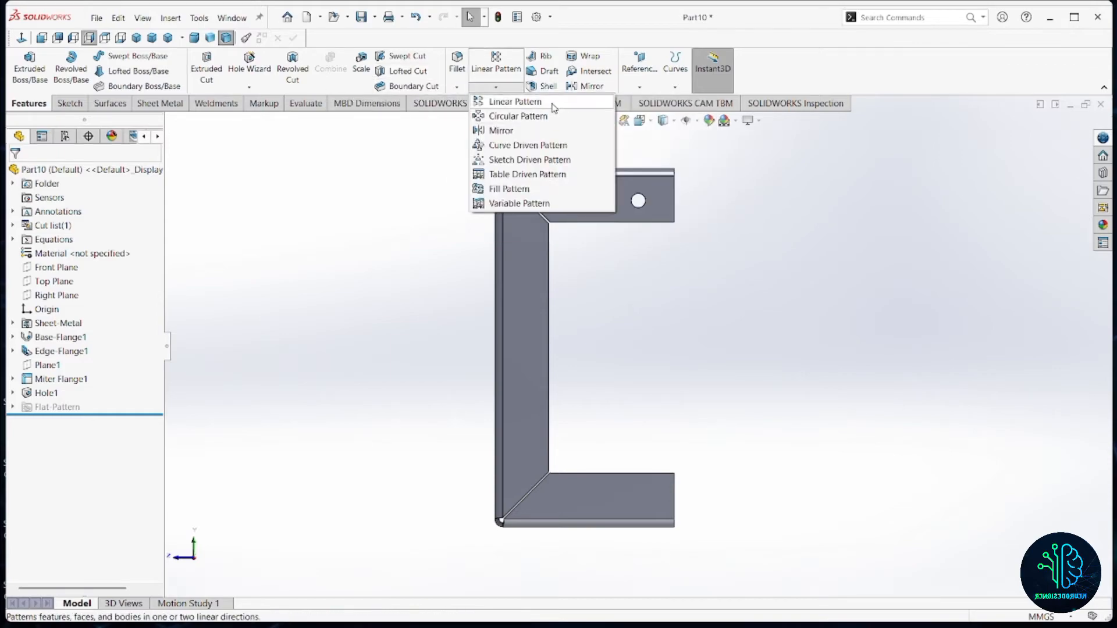
click(516, 101)
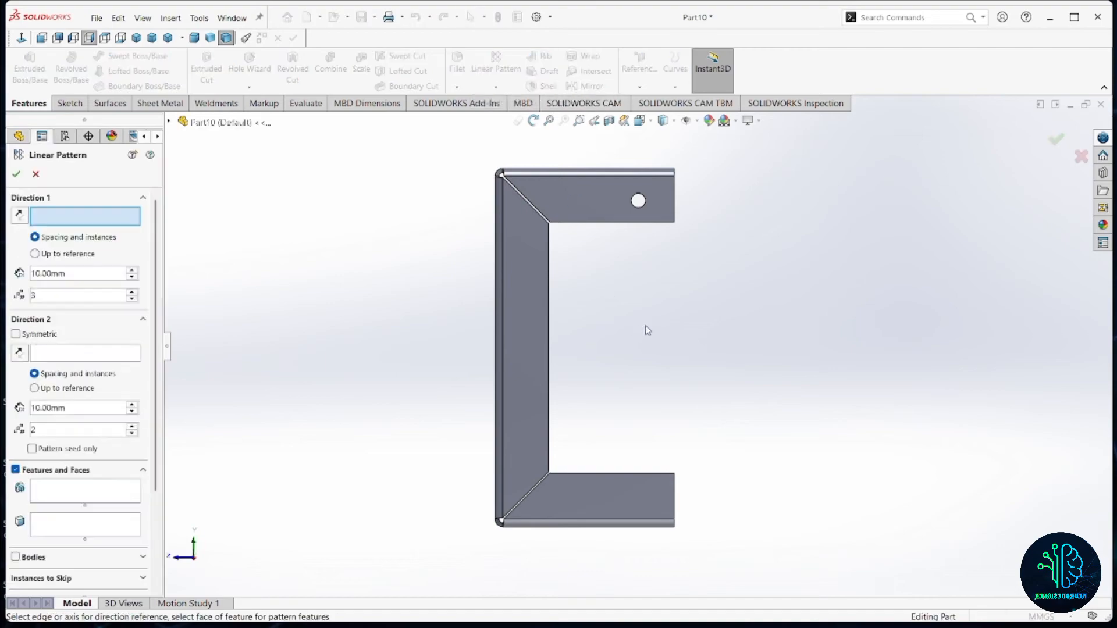
click(675, 216)
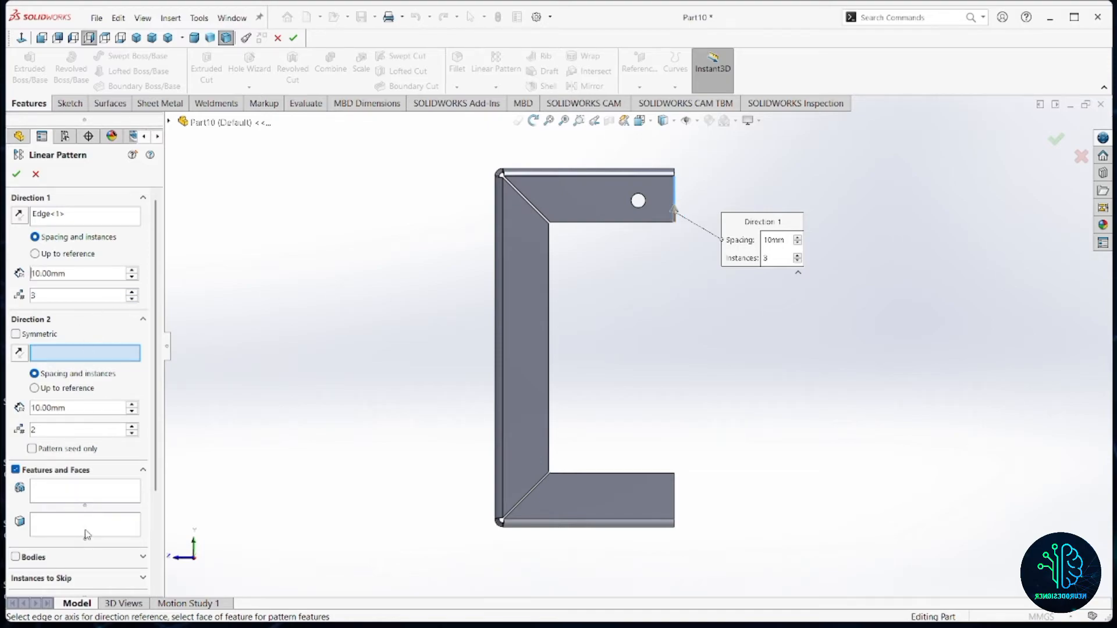
click(83, 495)
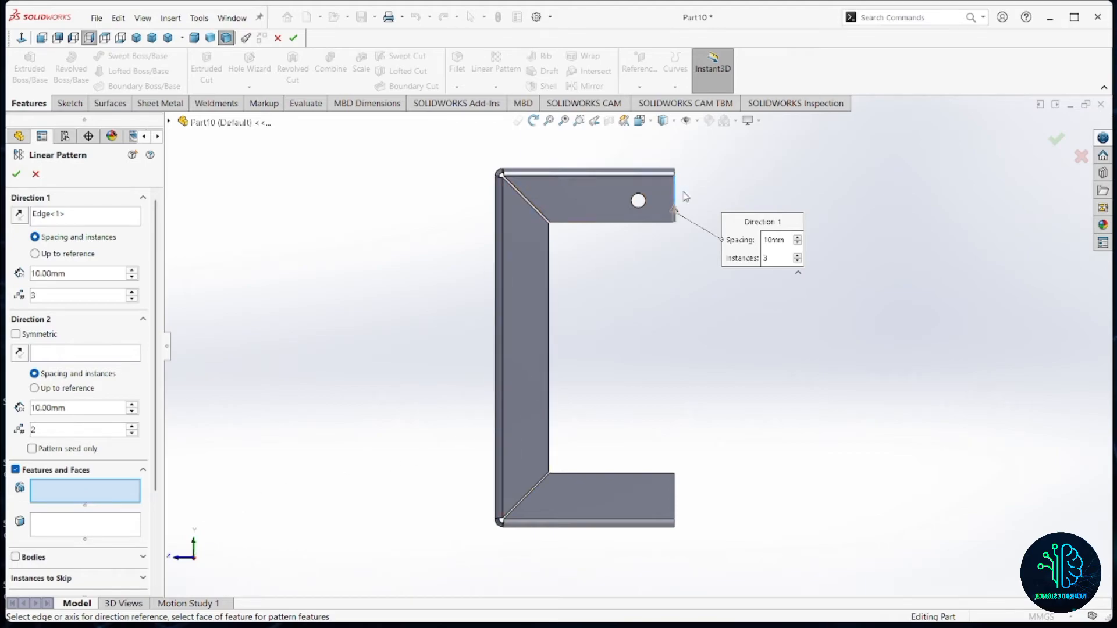
scroll(682, 200, down, 7)
middle_drag(680, 267, 708, 305)
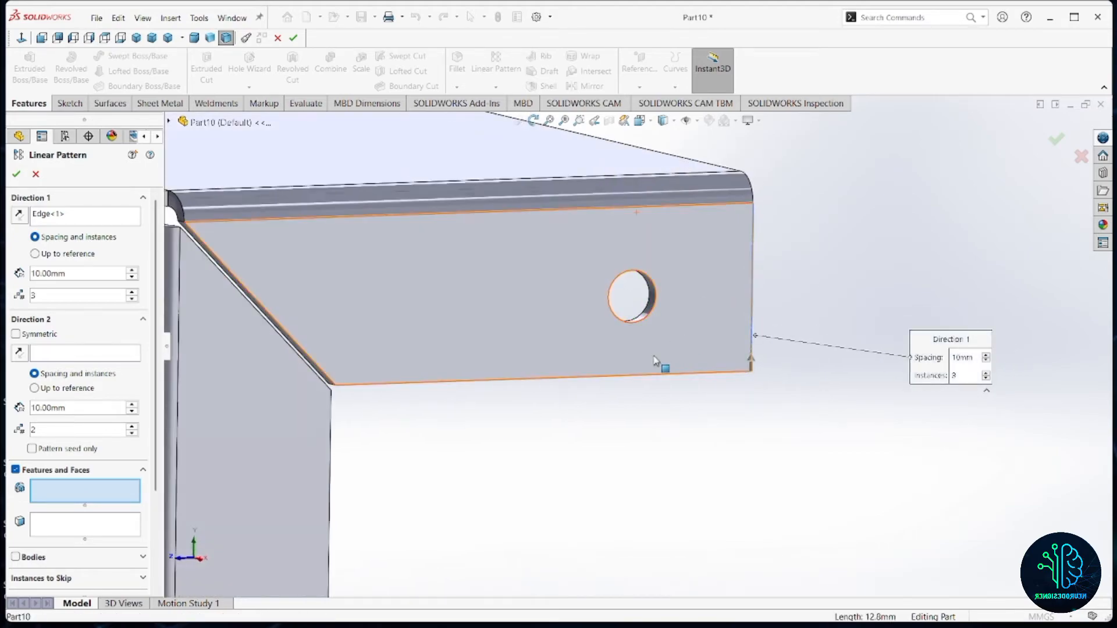
click(649, 307)
scroll(584, 436, up, 7)
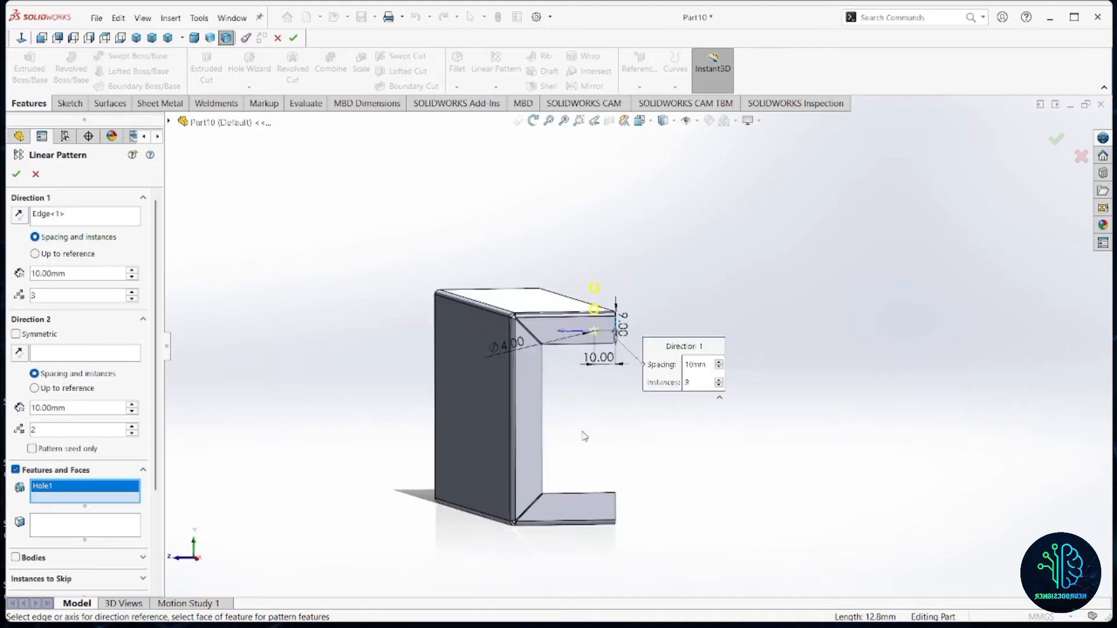
Step: Set the first direction's spacing to 41 mm and reverse it so the holes run down toward the lower flange
scroll(584, 437, down, 2)
middle_drag(612, 391, 601, 392)
mouse_move(771, 627)
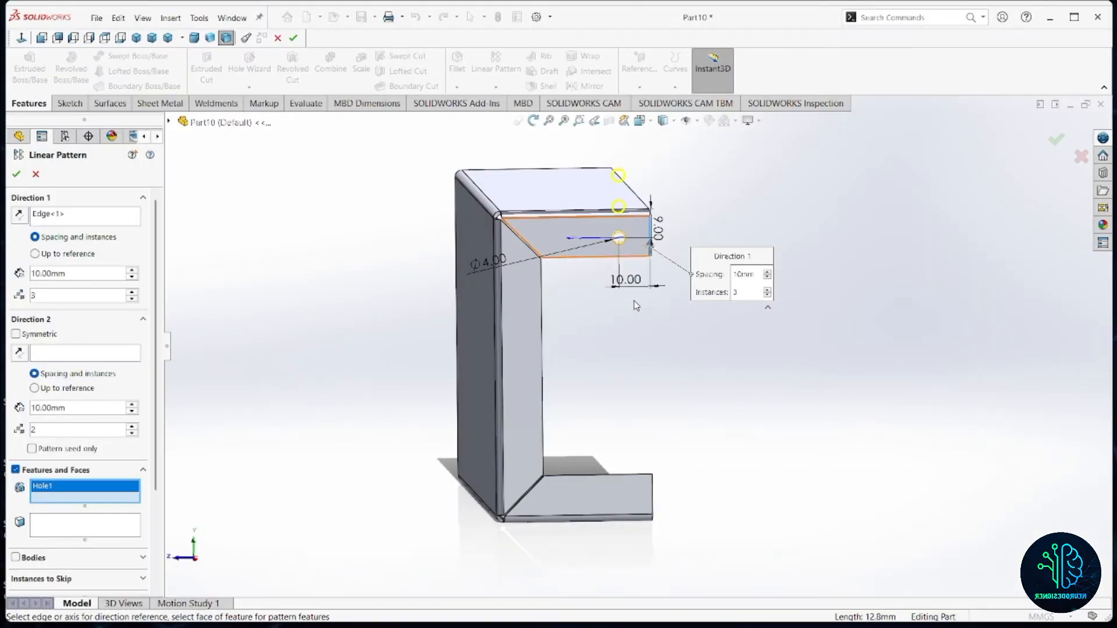
middle_drag(634, 301, 631, 295)
double_click(71, 407)
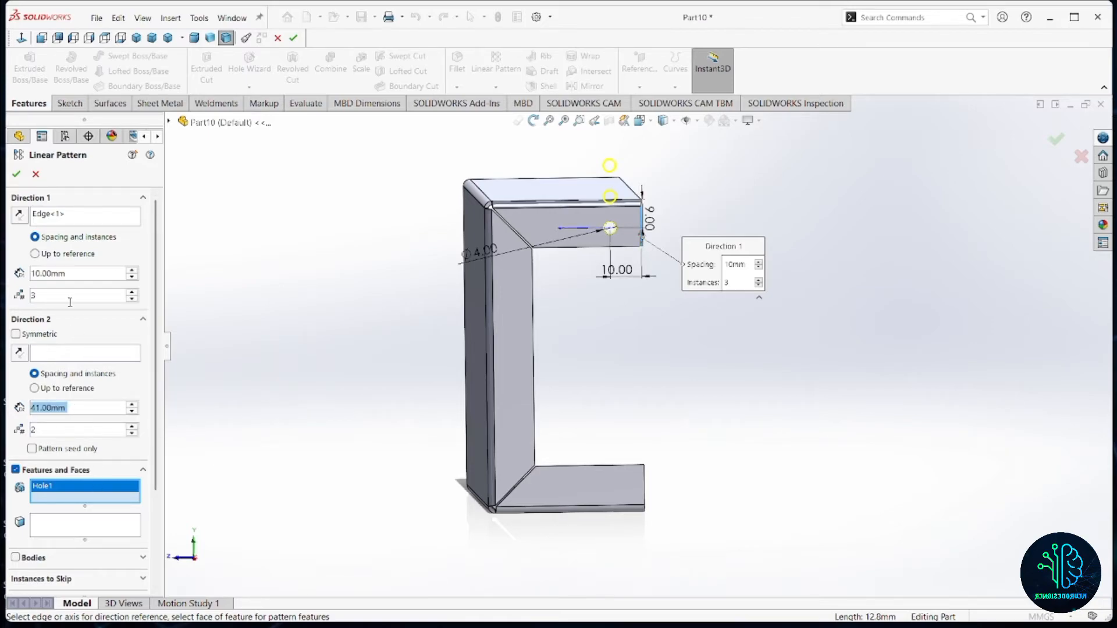
double_click(77, 275)
text(41)
key(Return)
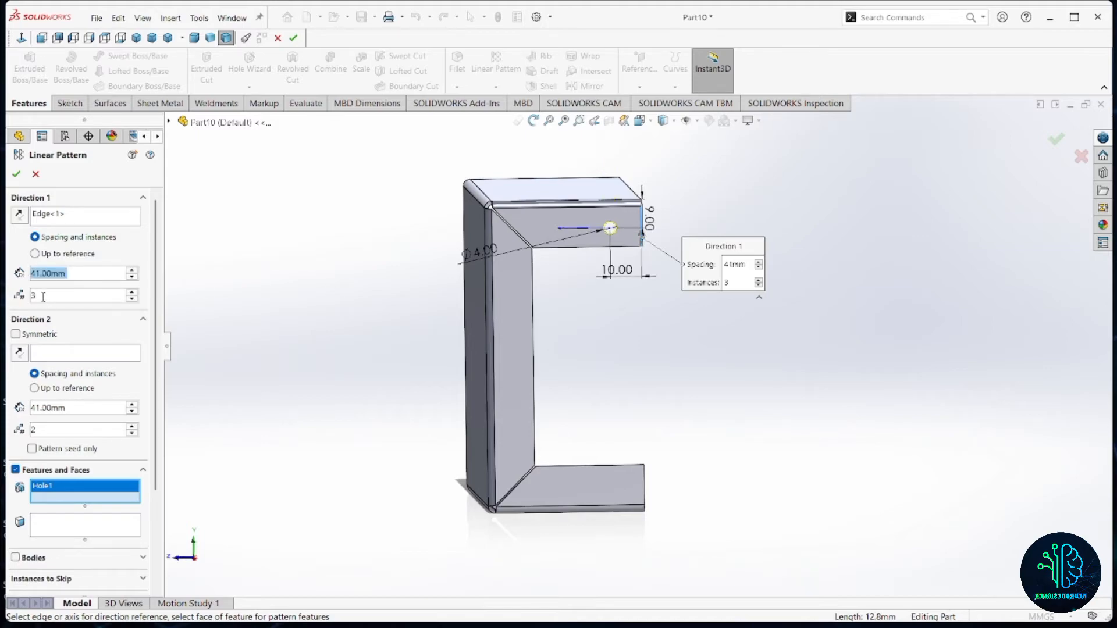
click(21, 215)
middle_drag(582, 425, 570, 415)
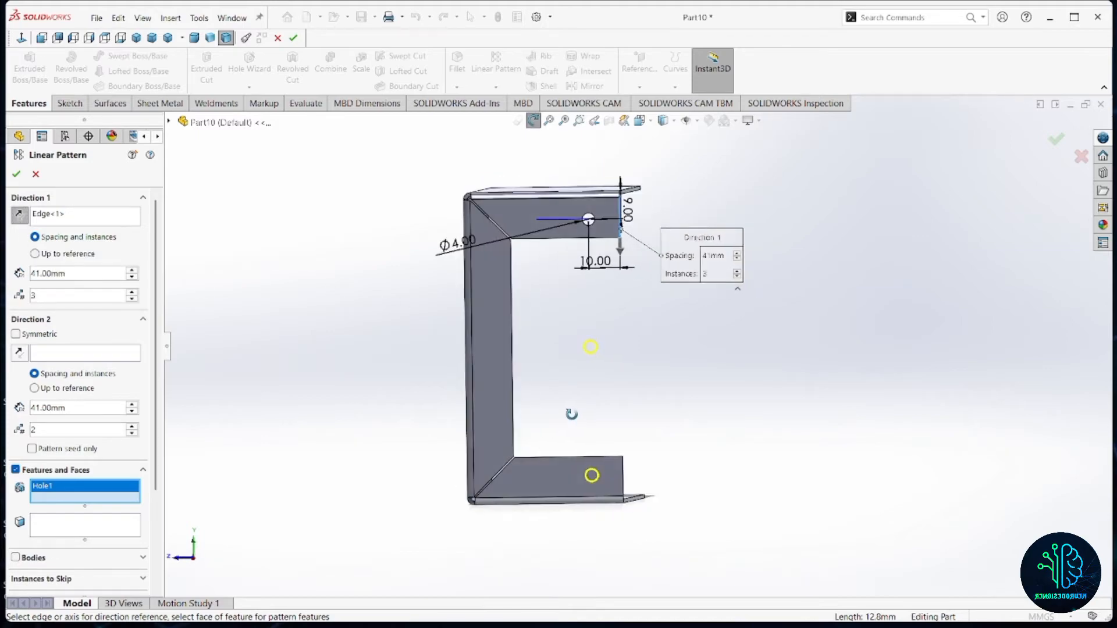
Step: Add the upper flange's long edge as the second direction, reversed toward the bend corner, with 31 mm spacing
click(75, 354)
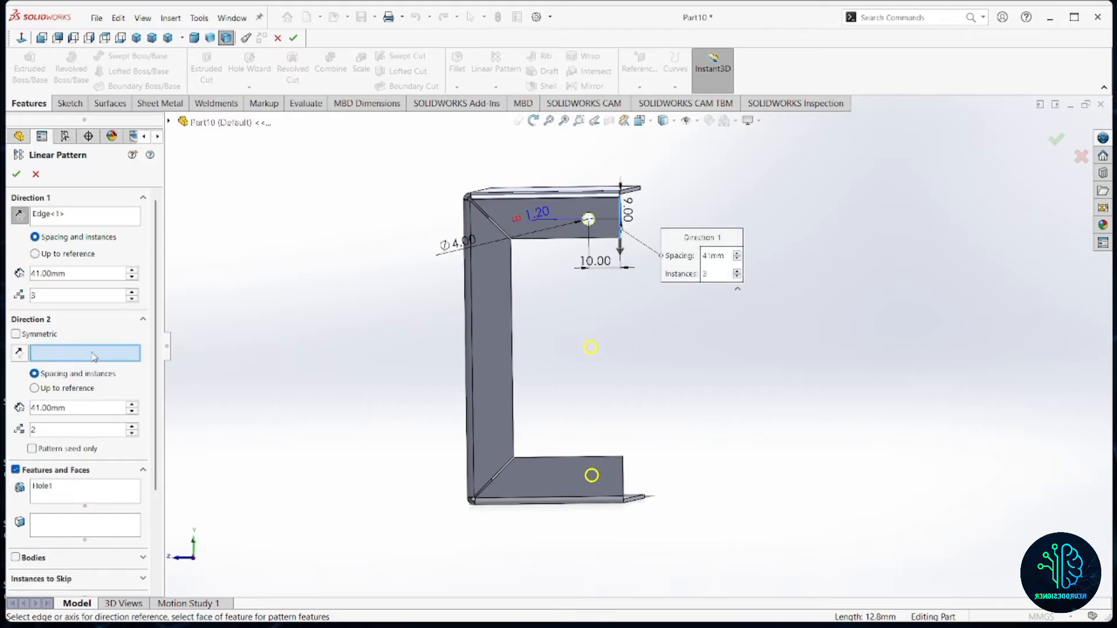
click(516, 199)
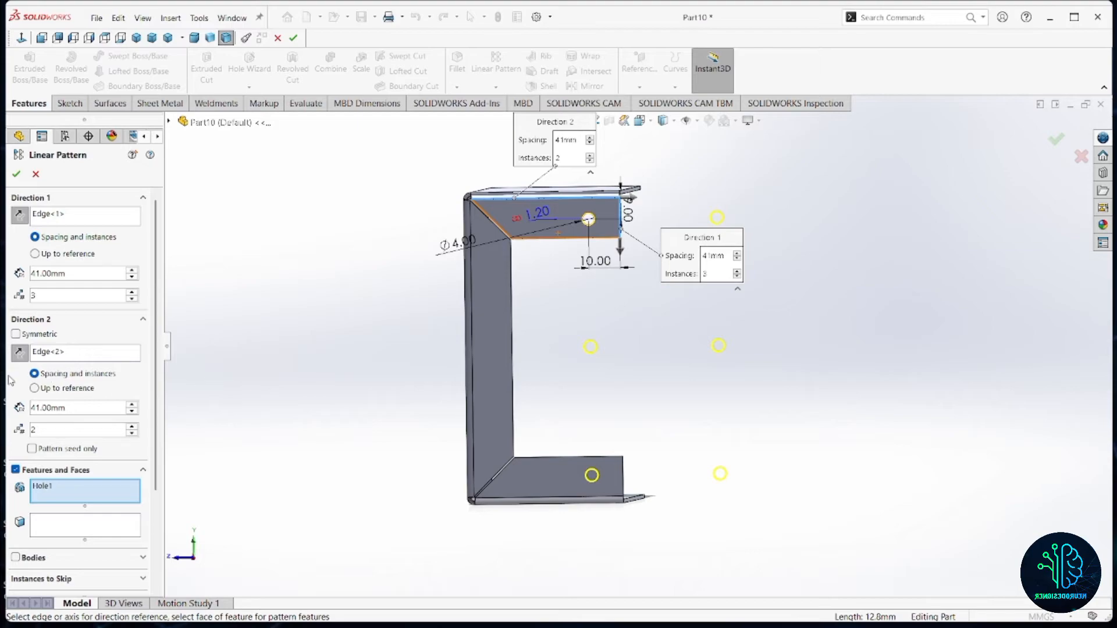
click(20, 353)
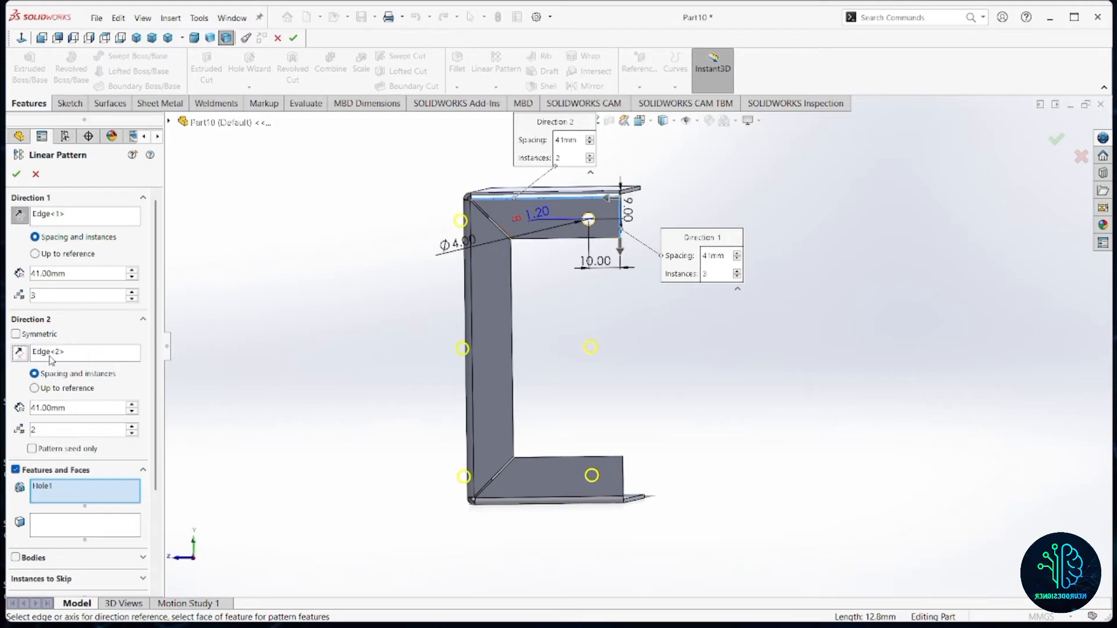
double_click(67, 408)
text(31)
key(Return)
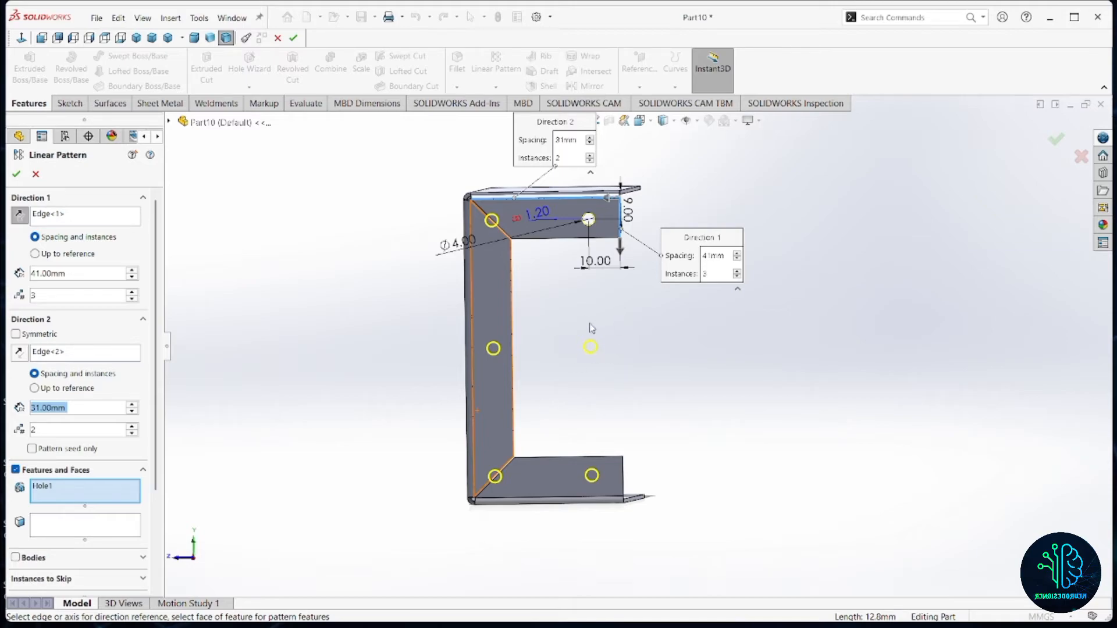
Step: Enable varied instances in the linear pattern, skip the middle instance floating outside the flange, and finish the pattern
scroll(74, 547, down, 5)
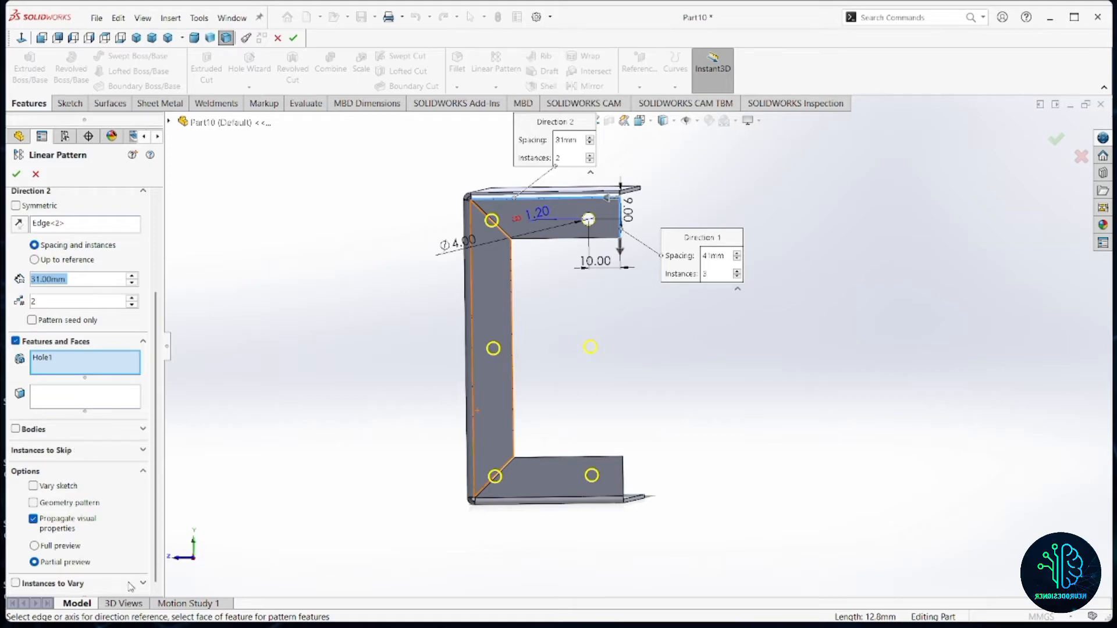
click(142, 584)
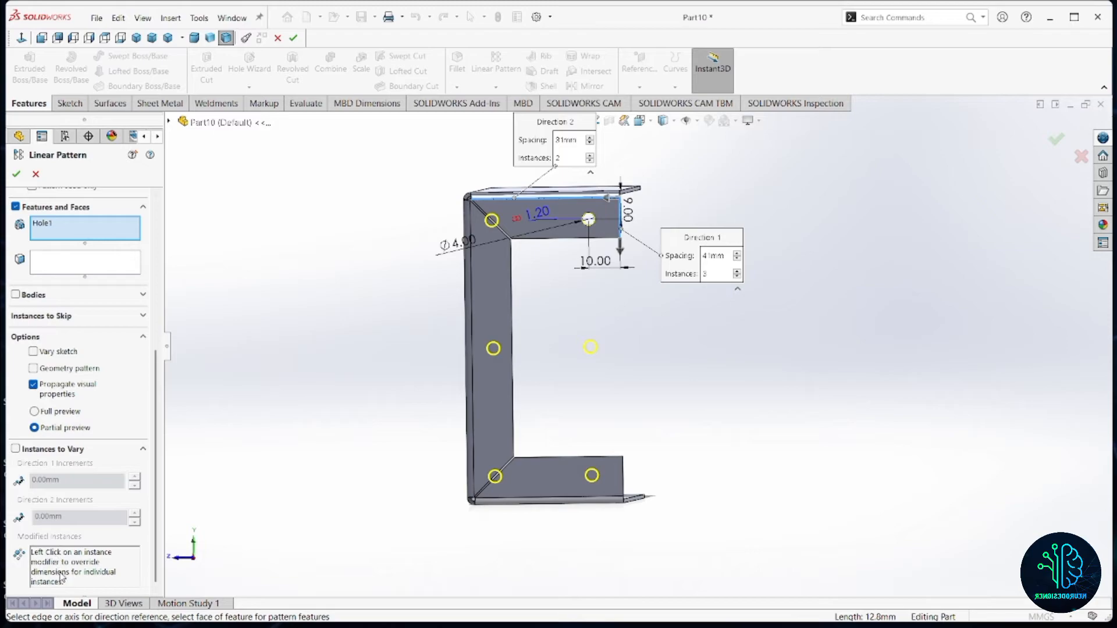
click(16, 450)
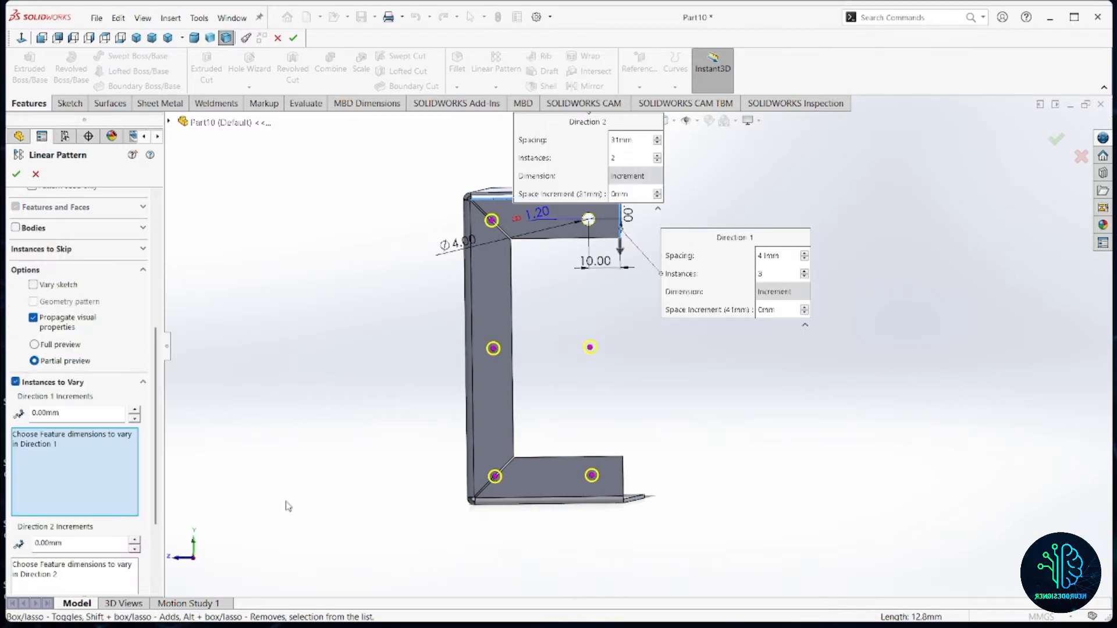
click(590, 349)
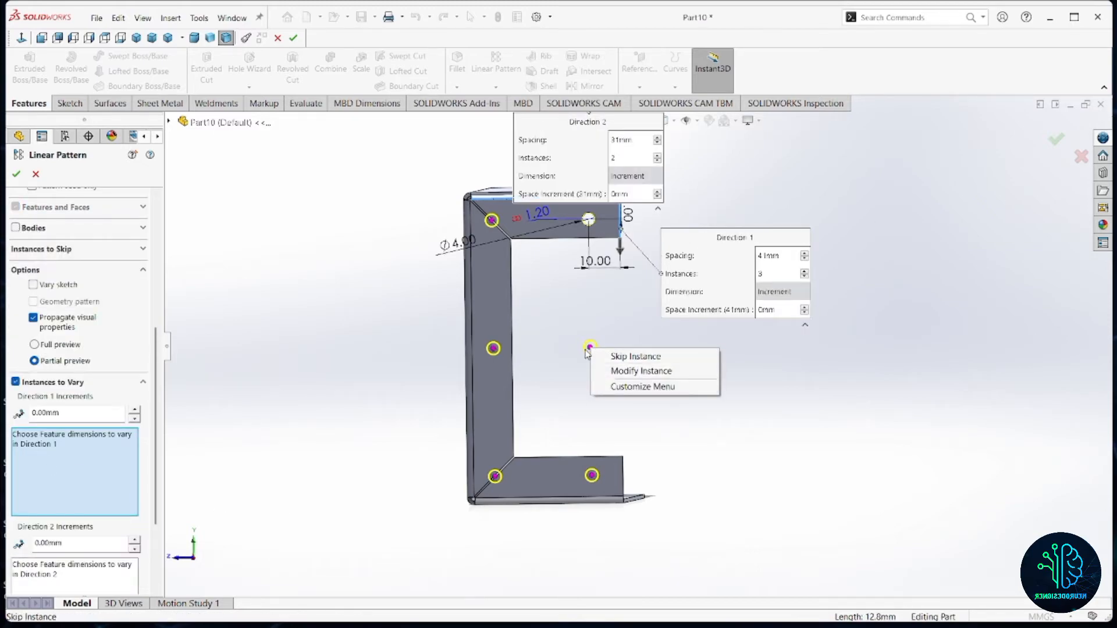
click(588, 348)
click(590, 348)
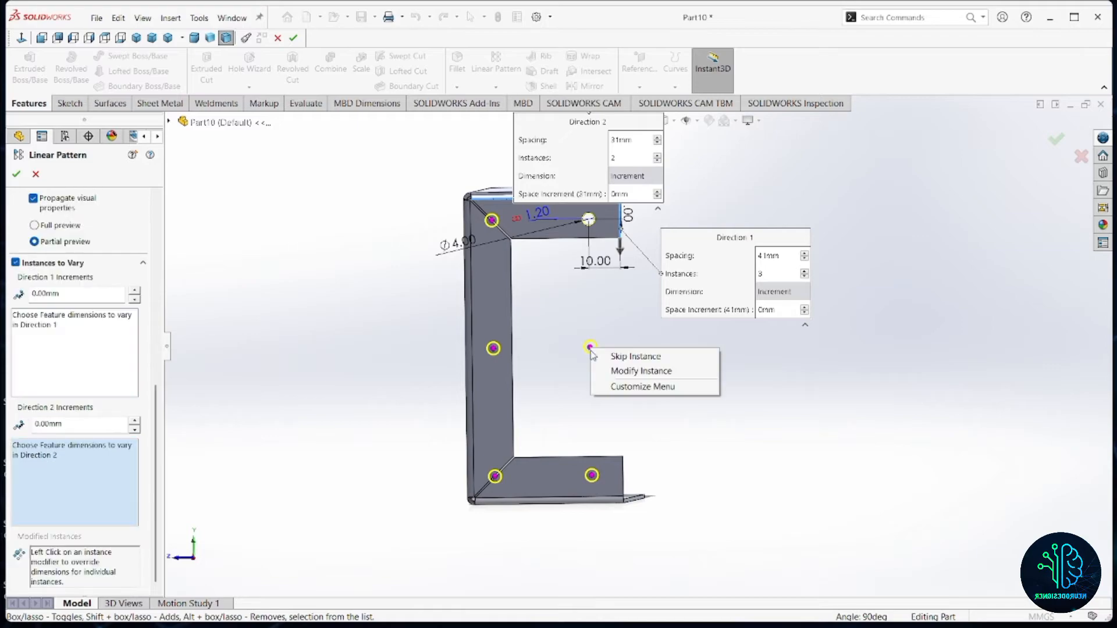
key(Return)
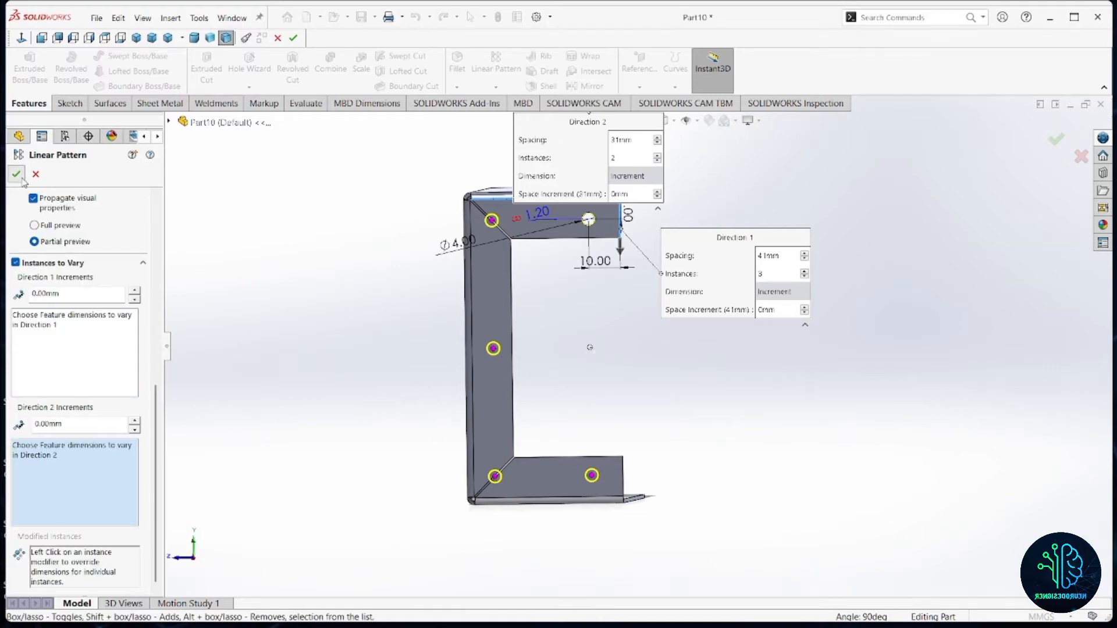
Step: Mirror the hole pattern together with the miter flange about the Right Plane
middle_drag(593, 396, 514, 477)
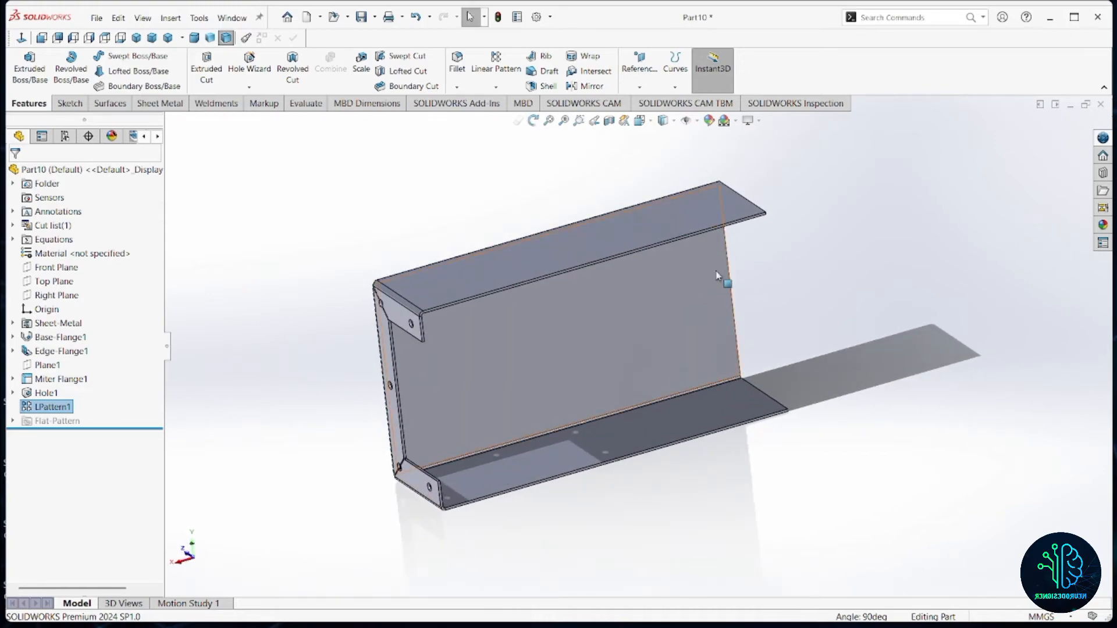
middle_drag(636, 259, 738, 216)
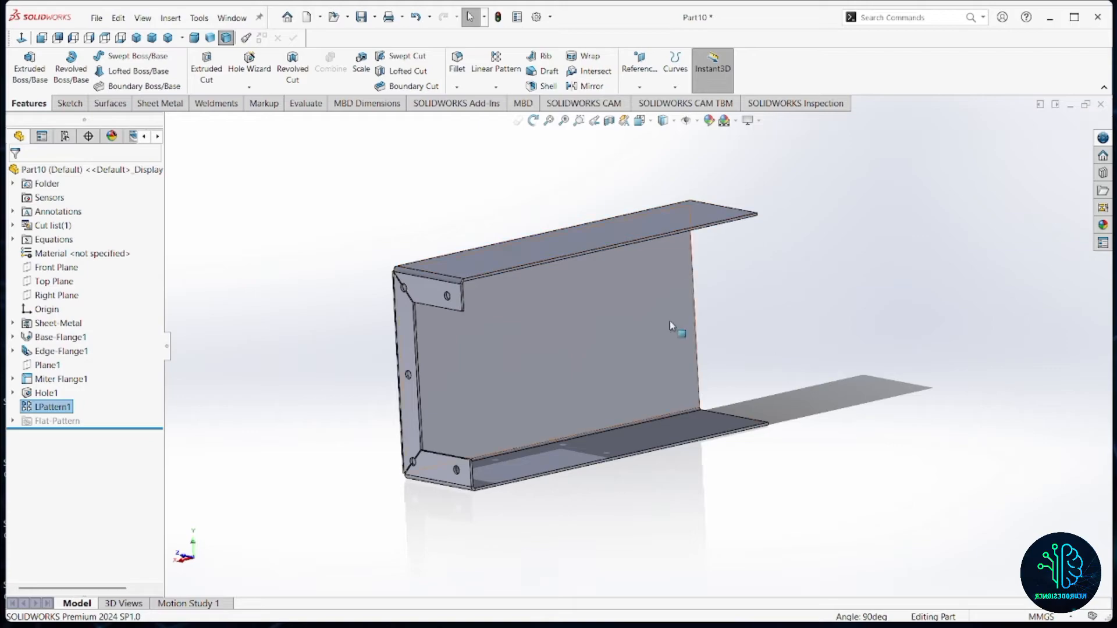
click(588, 86)
click(170, 122)
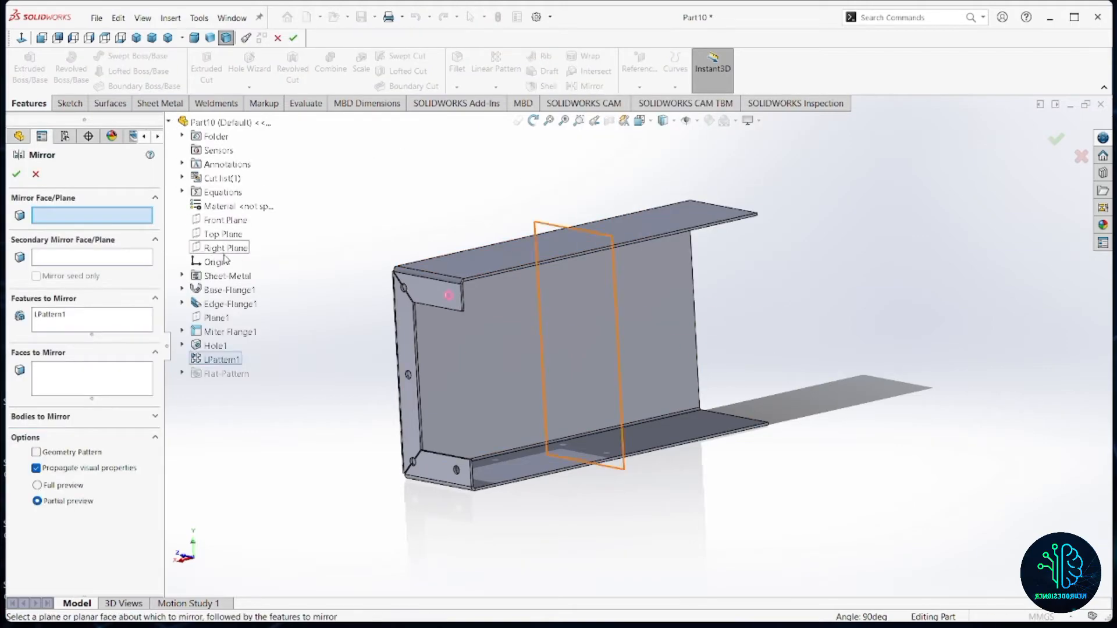
click(226, 248)
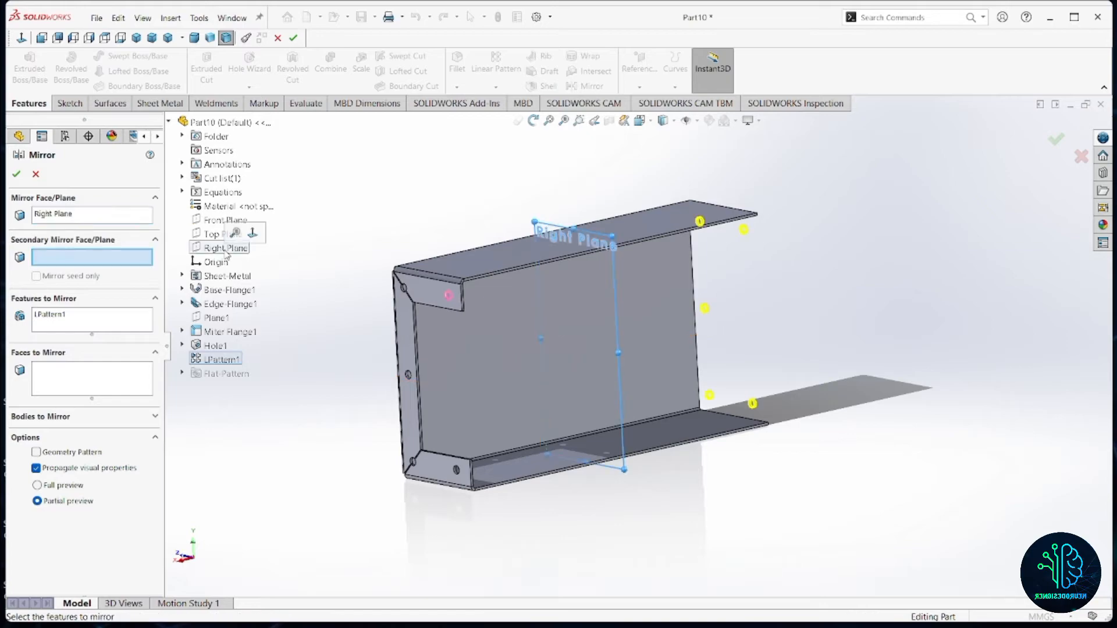
click(92, 328)
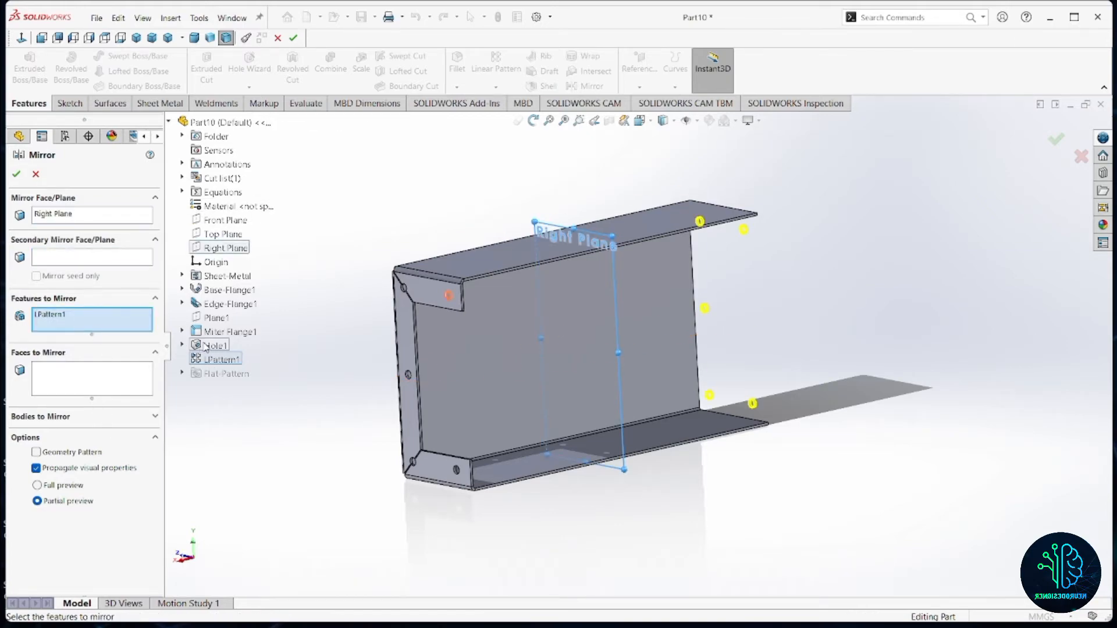
click(225, 333)
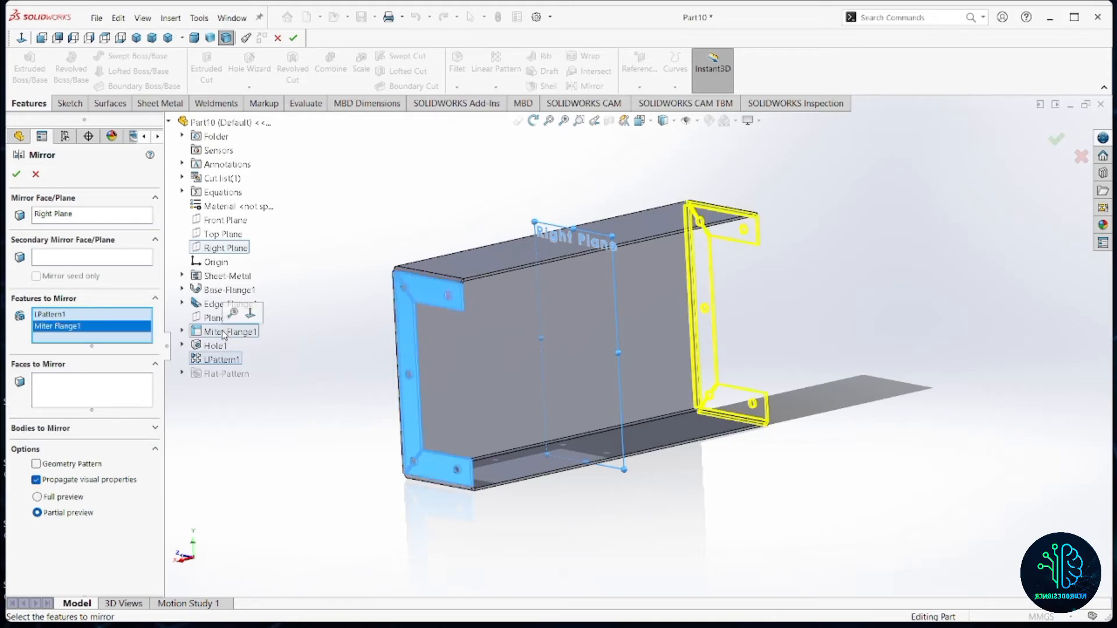
click(16, 174)
mouse_move(667, 392)
middle_down()
mouse_move(669, 271)
mouse_move(641, 370)
mouse_move(681, 407)
mouse_move(635, 395)
mouse_move(683, 402)
middle_up()
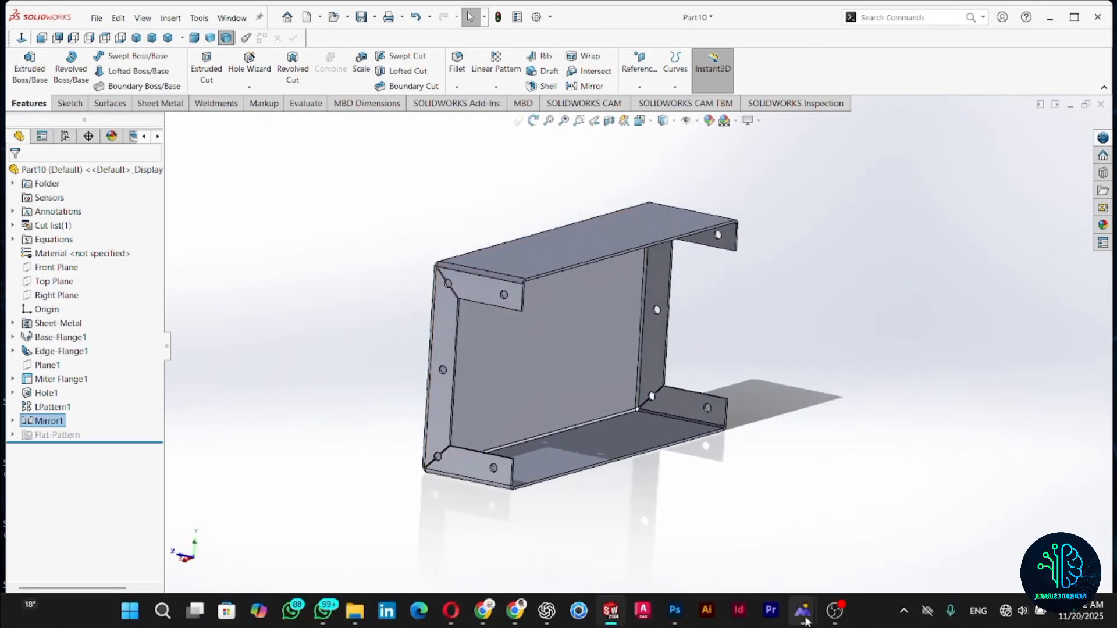
Step: Sketch a center rectangle about 24 by 47 mm on the base flange's outer face, between its left edge and the origin
mouse_move(802, 611)
click(753, 544)
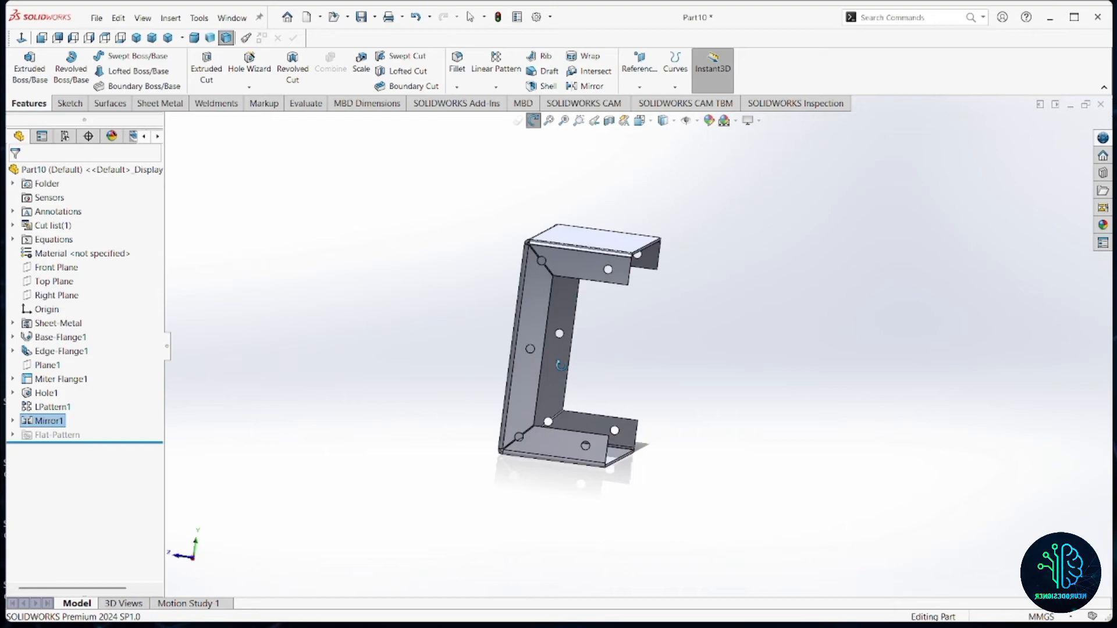
drag(561, 364, 658, 364)
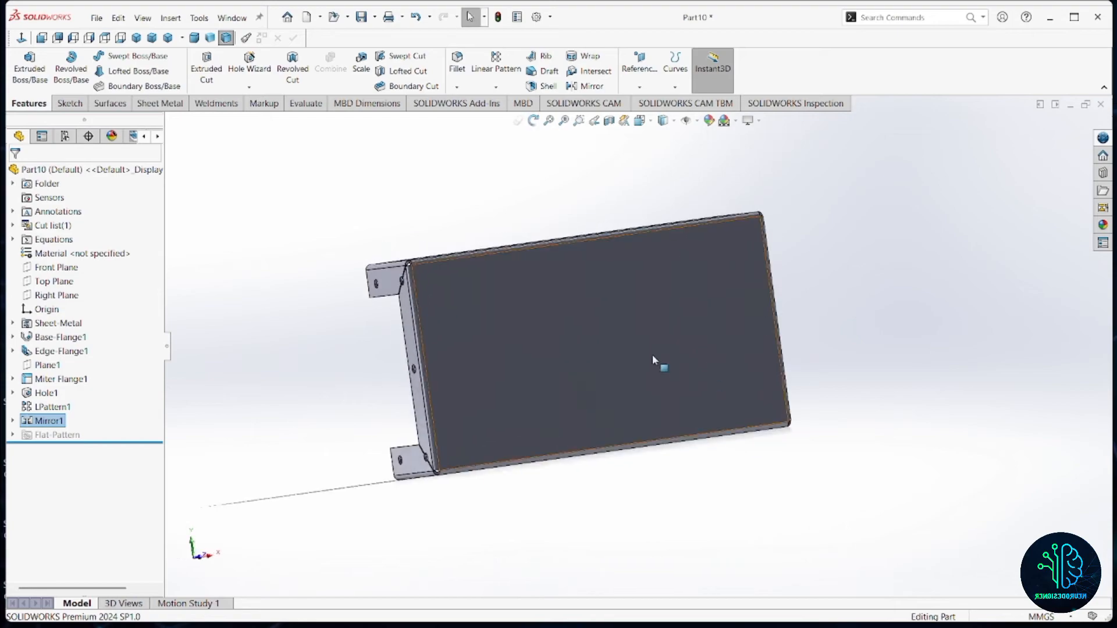
click(658, 364)
click(716, 320)
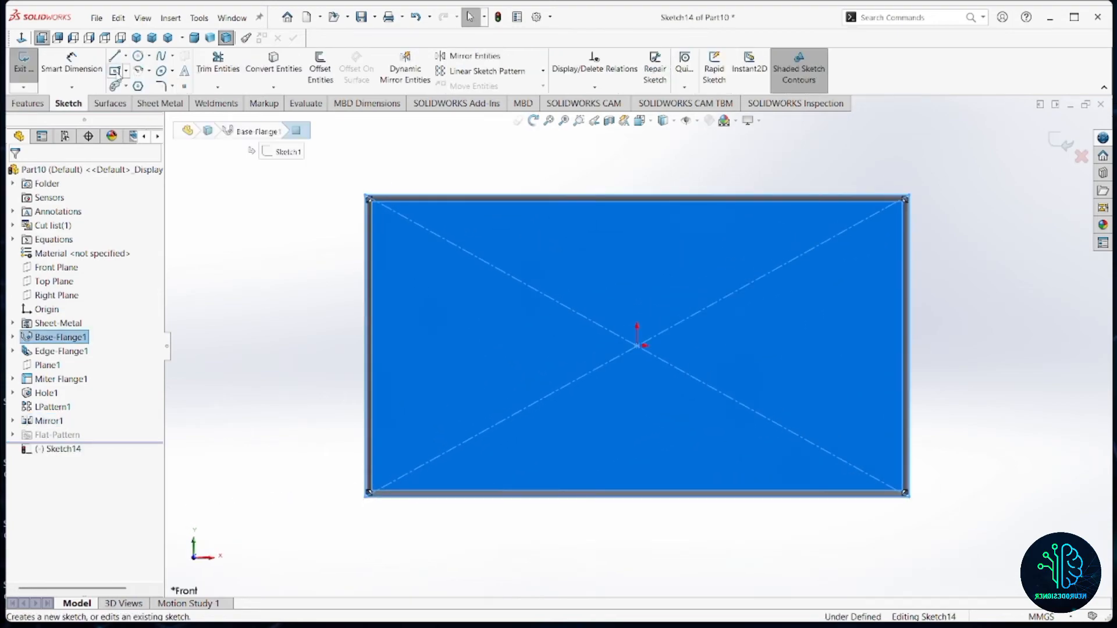
click(114, 71)
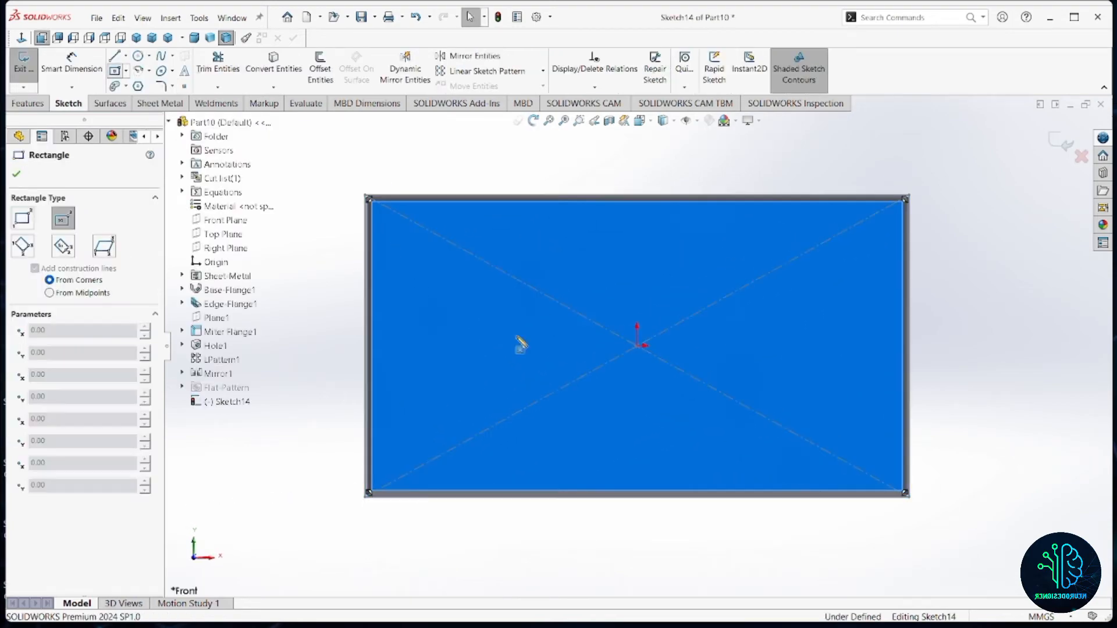
click(462, 346)
click(499, 418)
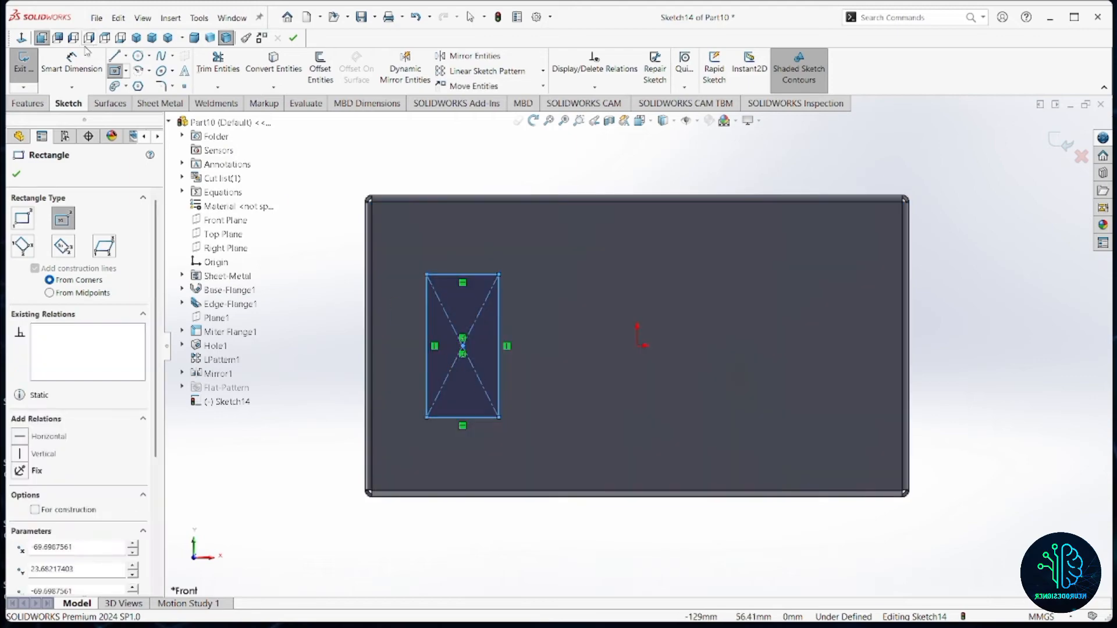
key(Escape)
Step: Dimension the rectangle 30 mm from the base's lower edge and 30 mm from its left edge
click(479, 422)
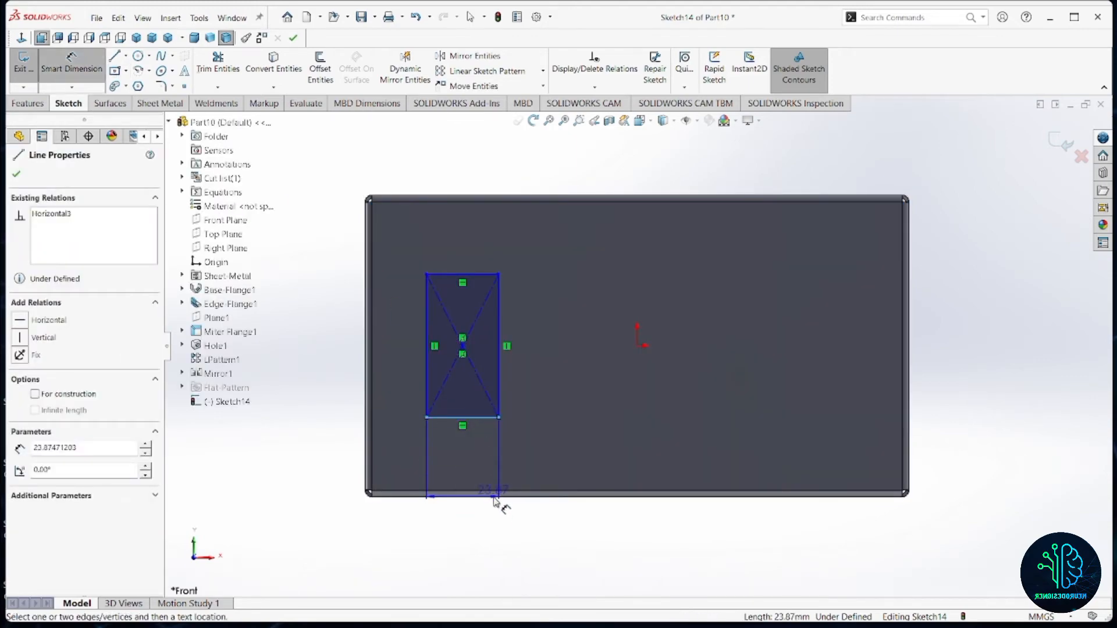
click(496, 496)
click(294, 457)
text(30)
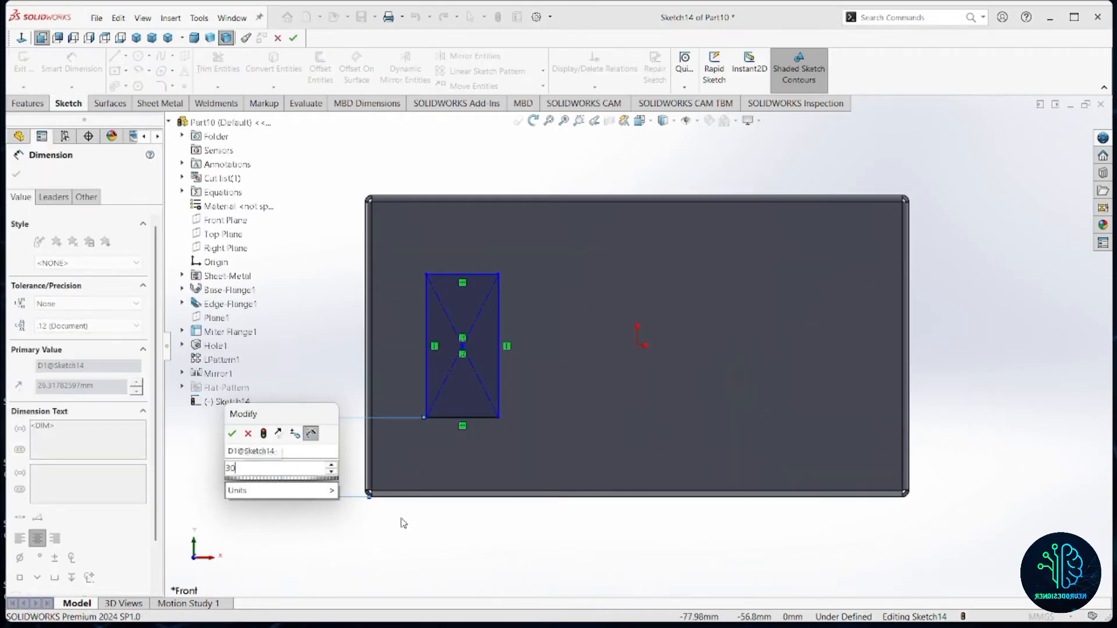
key(Return)
click(426, 371)
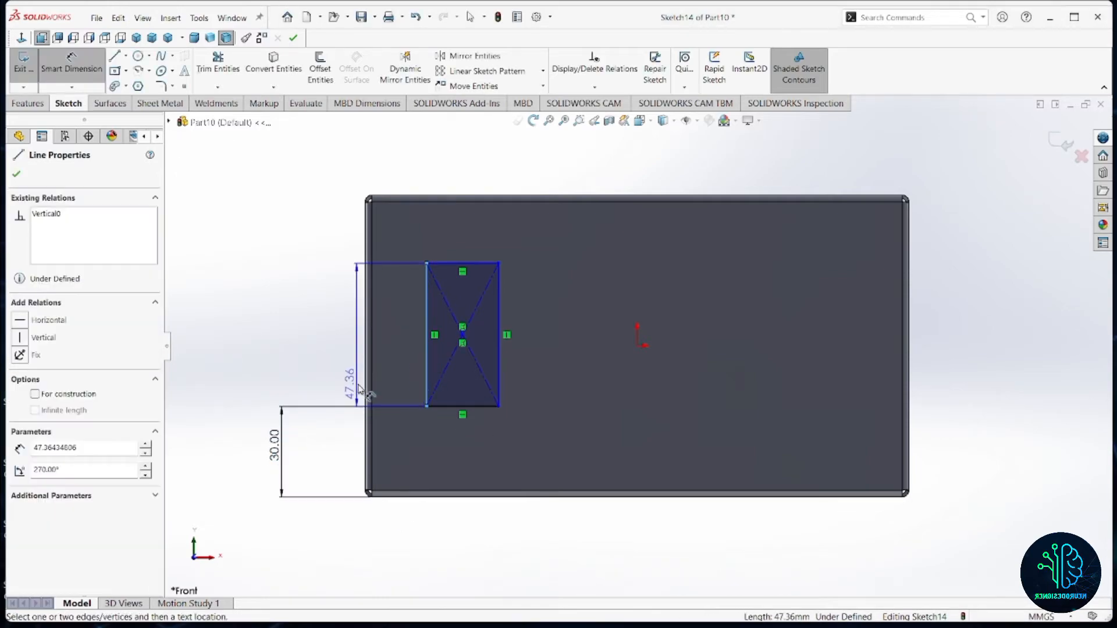
click(365, 396)
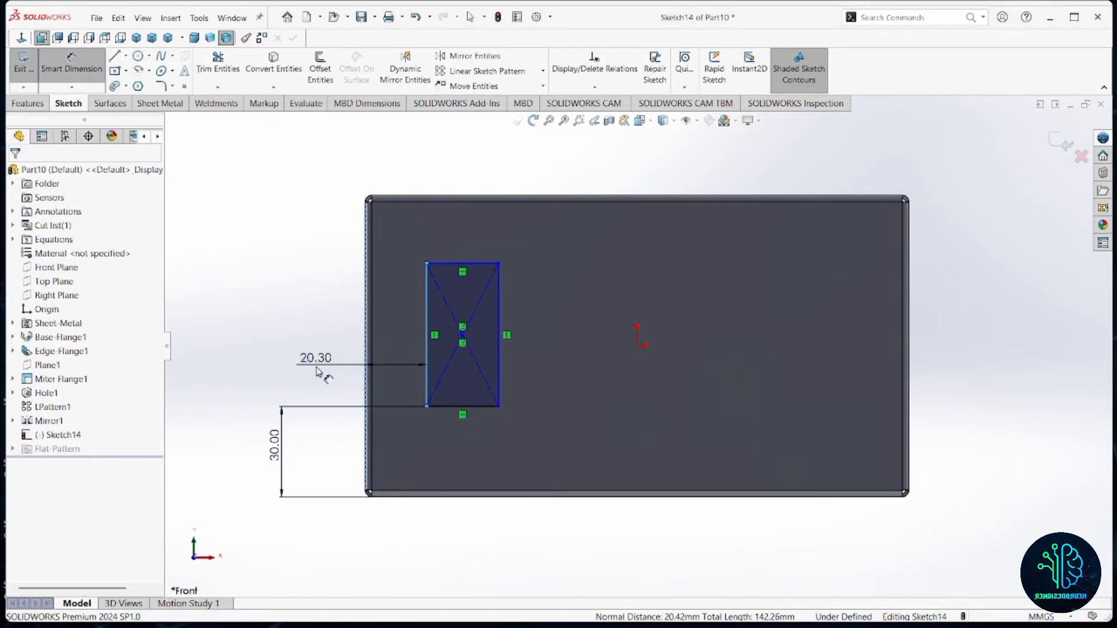
click(352, 377)
text(30.00mm)
key(Return)
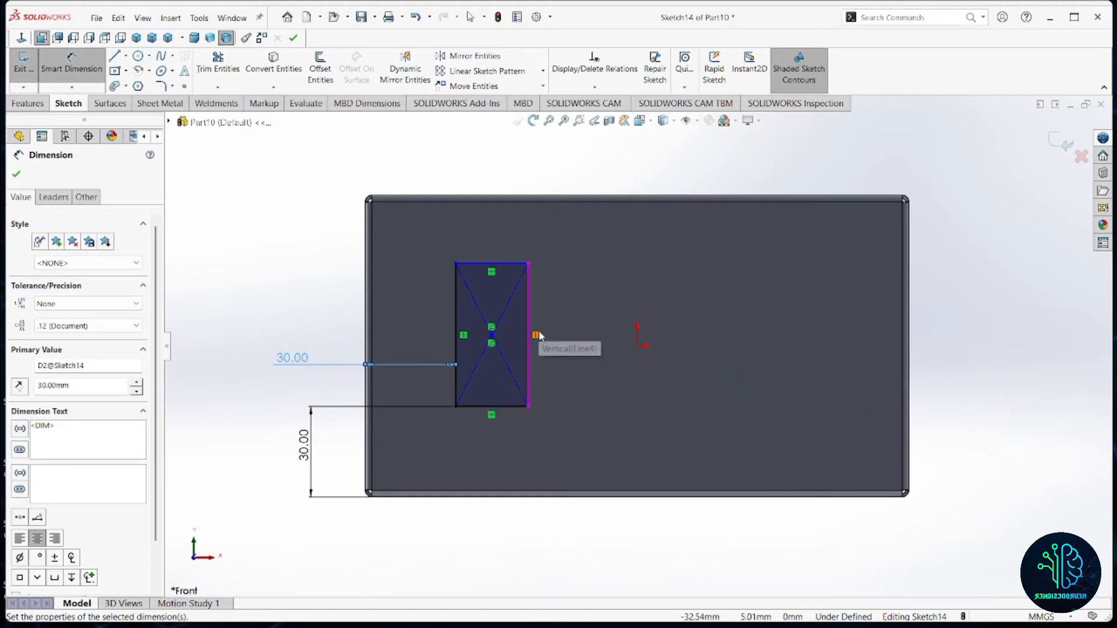
Step: Dimension the rectangle 40 mm high and 20 mm wide
scroll(538, 295, up, 2)
click(471, 302)
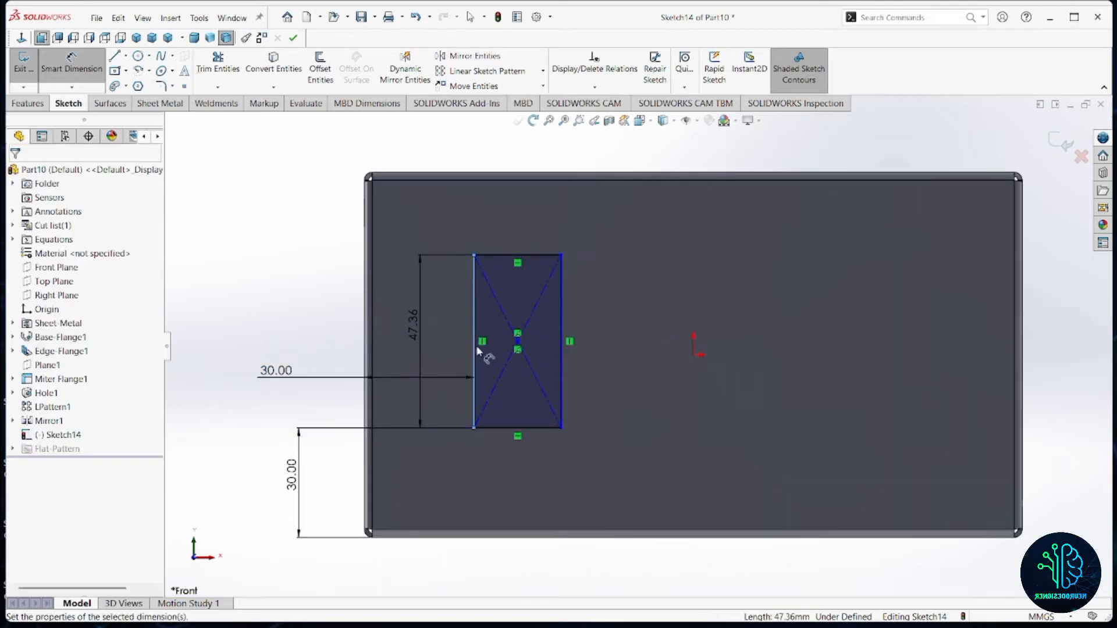
click(420, 338)
text(40)
key(Return)
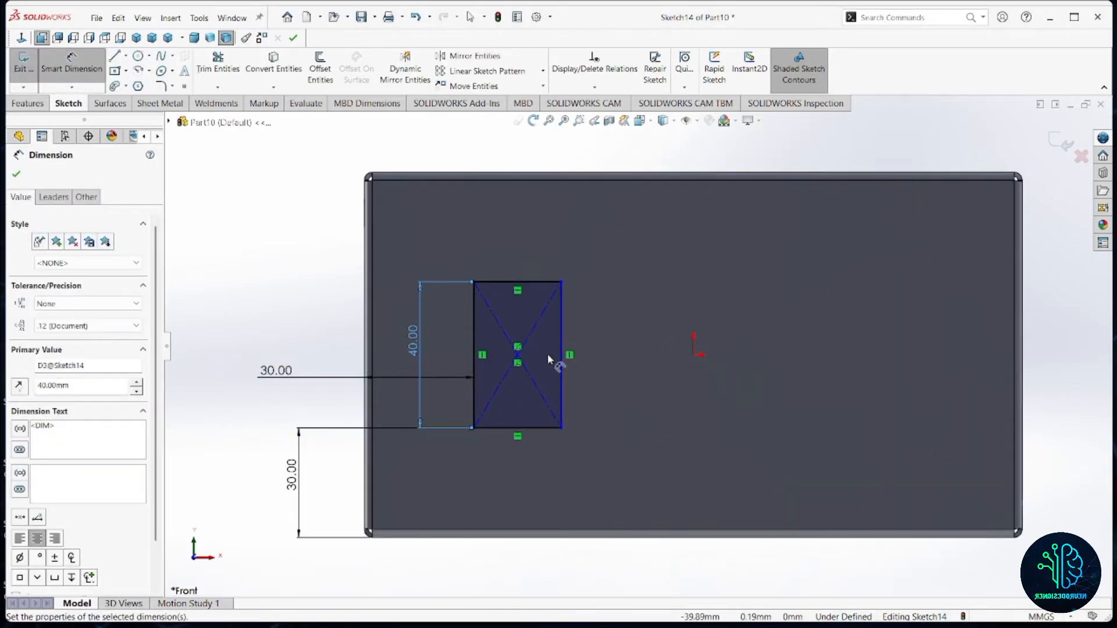
click(524, 282)
click(526, 243)
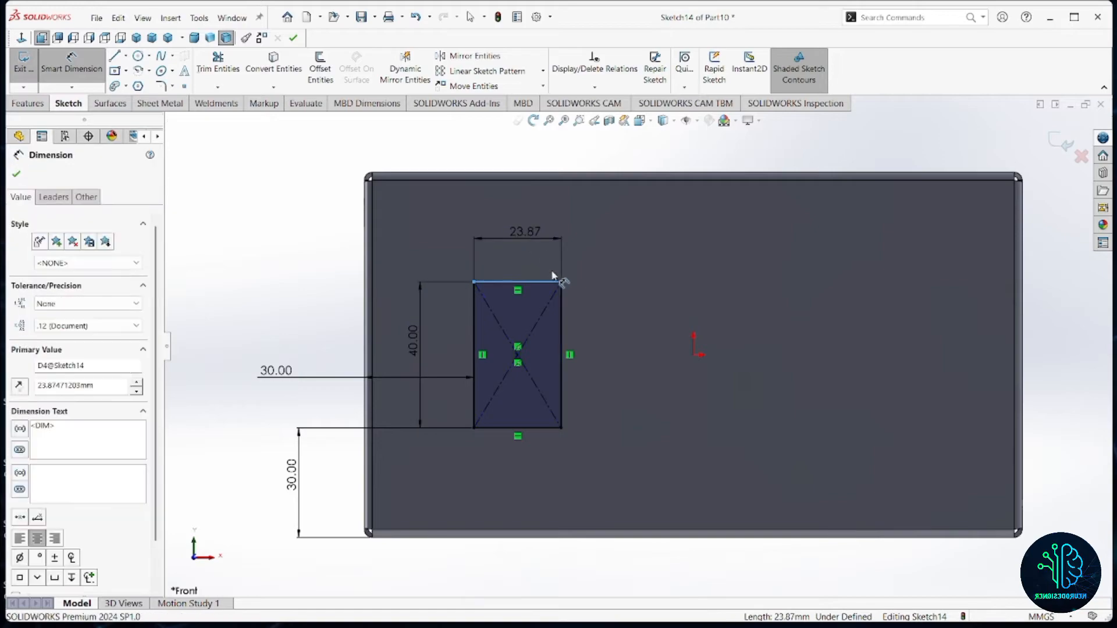
text(20)
key(Return)
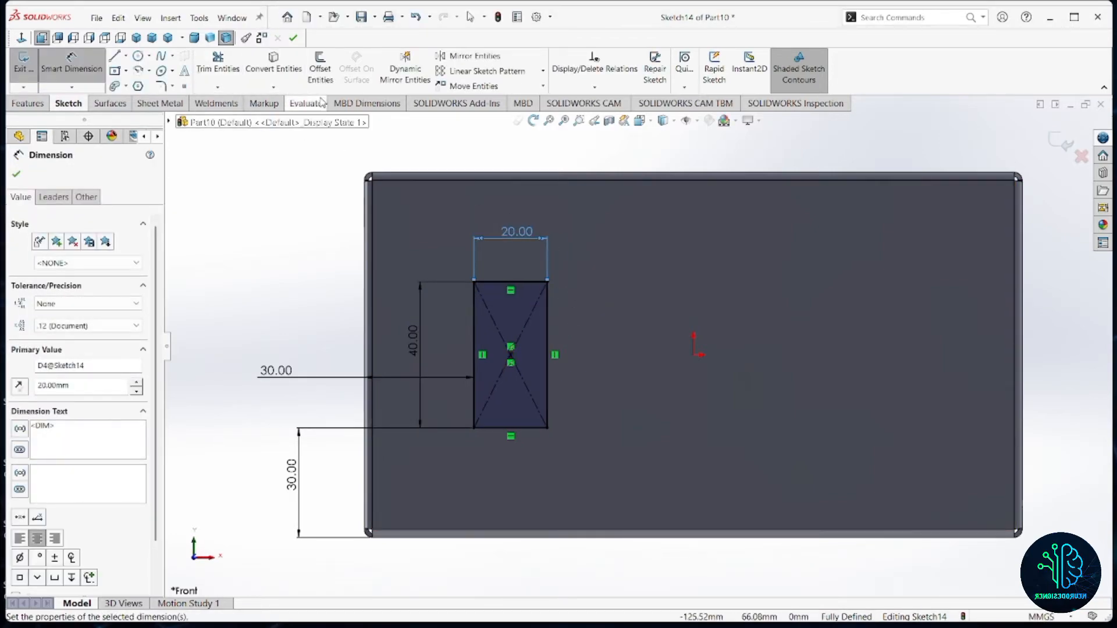
Step: Start a distance-distance sketch chamfer with equal distance off, using 2.5 mm and 5 mm
click(173, 87)
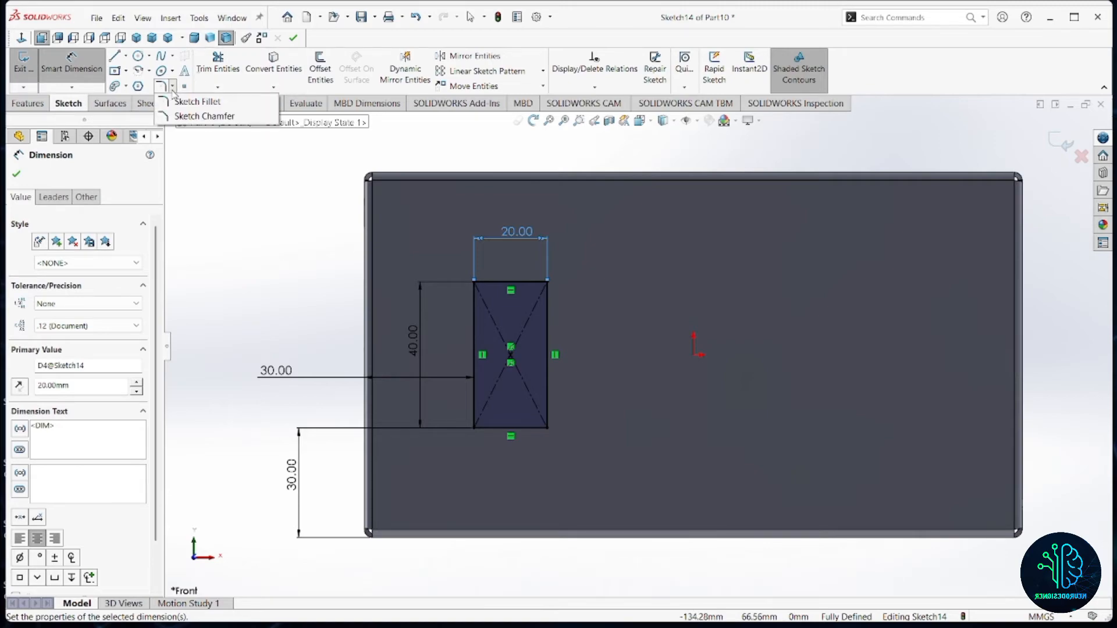
click(204, 118)
scroll(526, 320, down, 2)
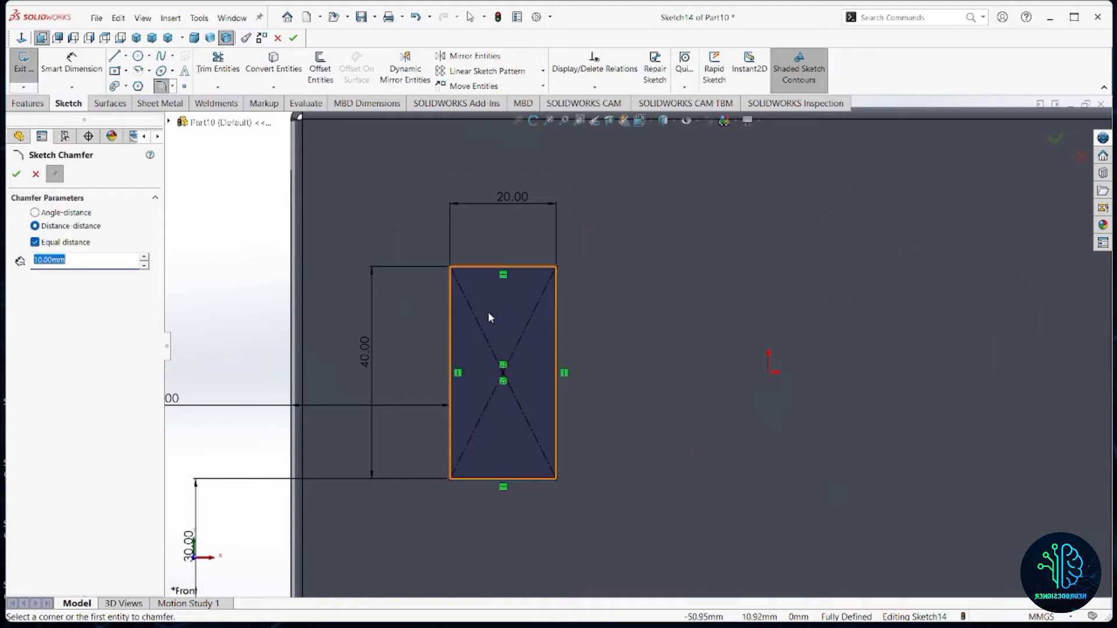
click(35, 242)
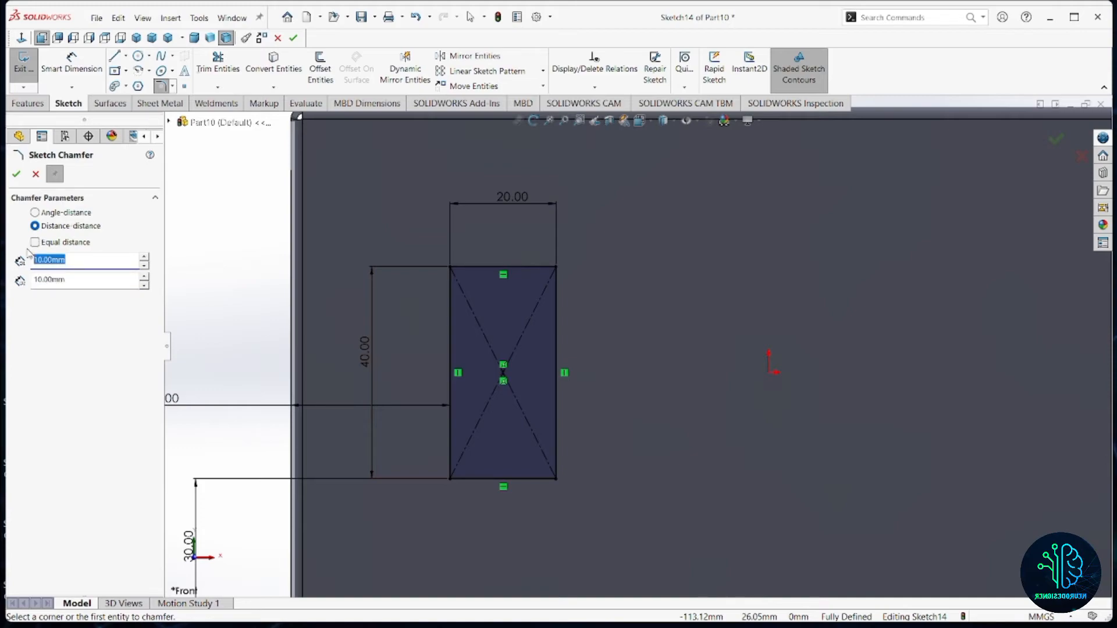
text(2.5)
click(71, 280)
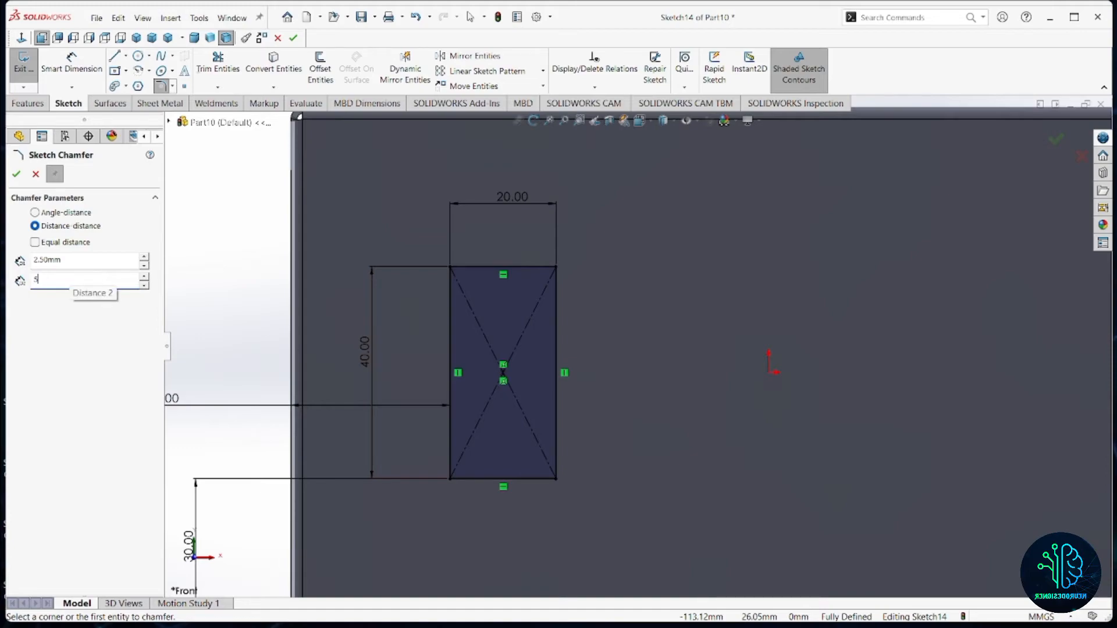
key(Return)
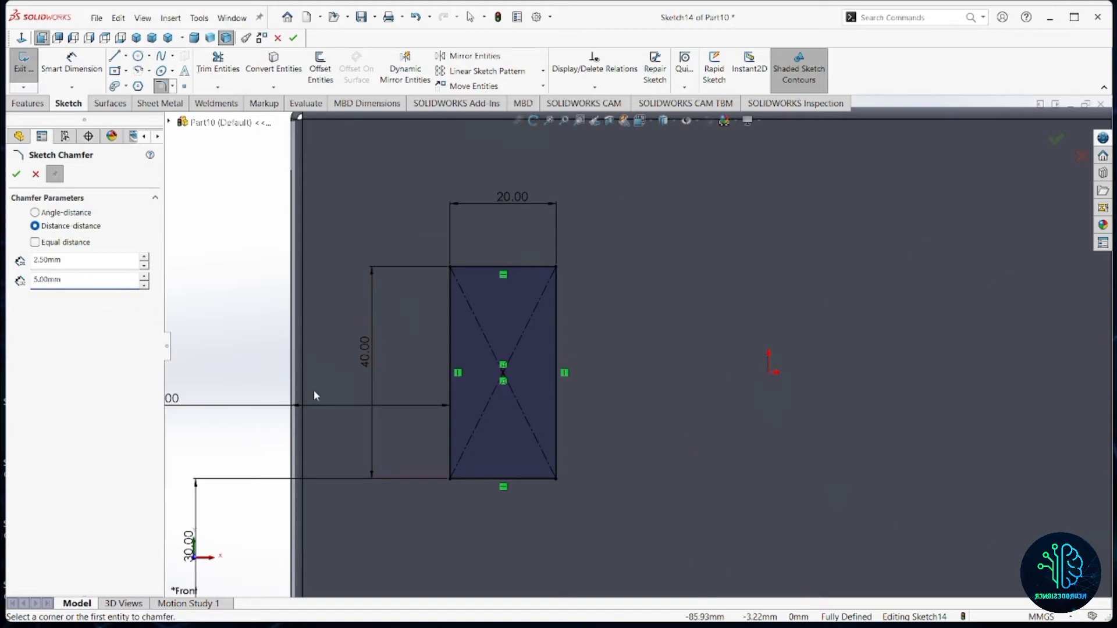
Step: Chamfer all four corners of the rectangle, 2.5 mm along the horizontal edges and 5 mm along the vertical edges
click(477, 267)
click(452, 308)
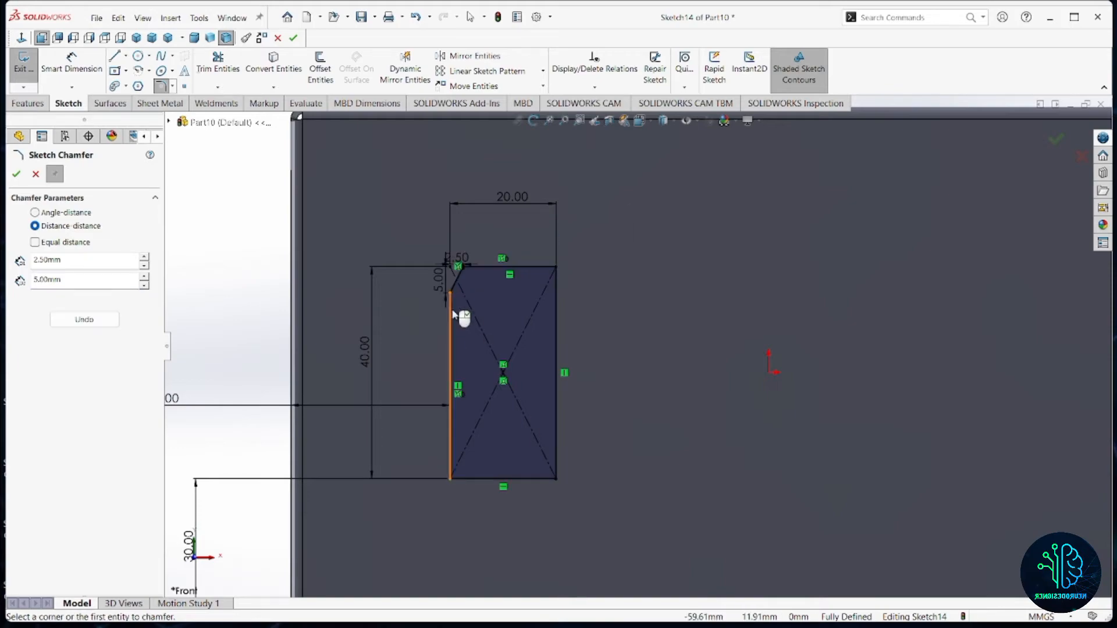
click(450, 460)
click(475, 479)
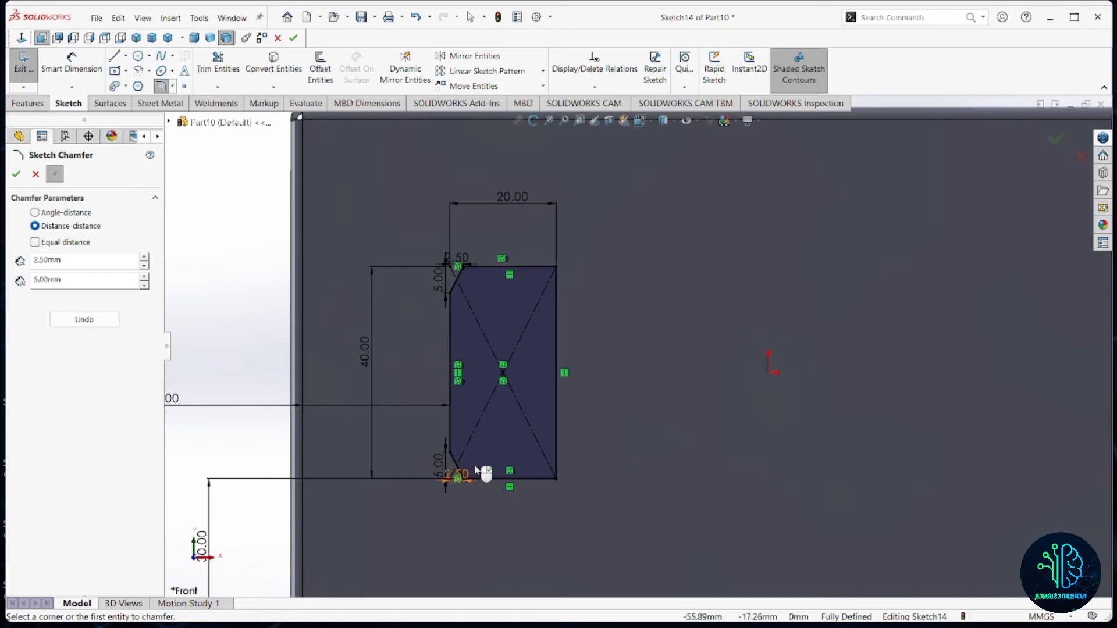
click(546, 478)
click(558, 456)
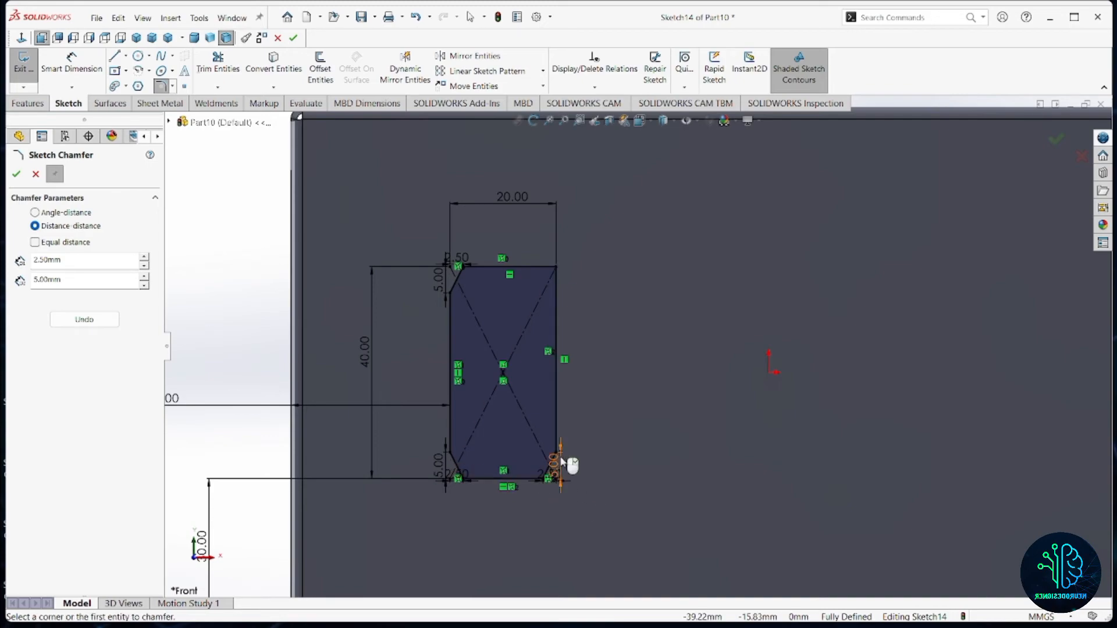
click(547, 268)
click(555, 294)
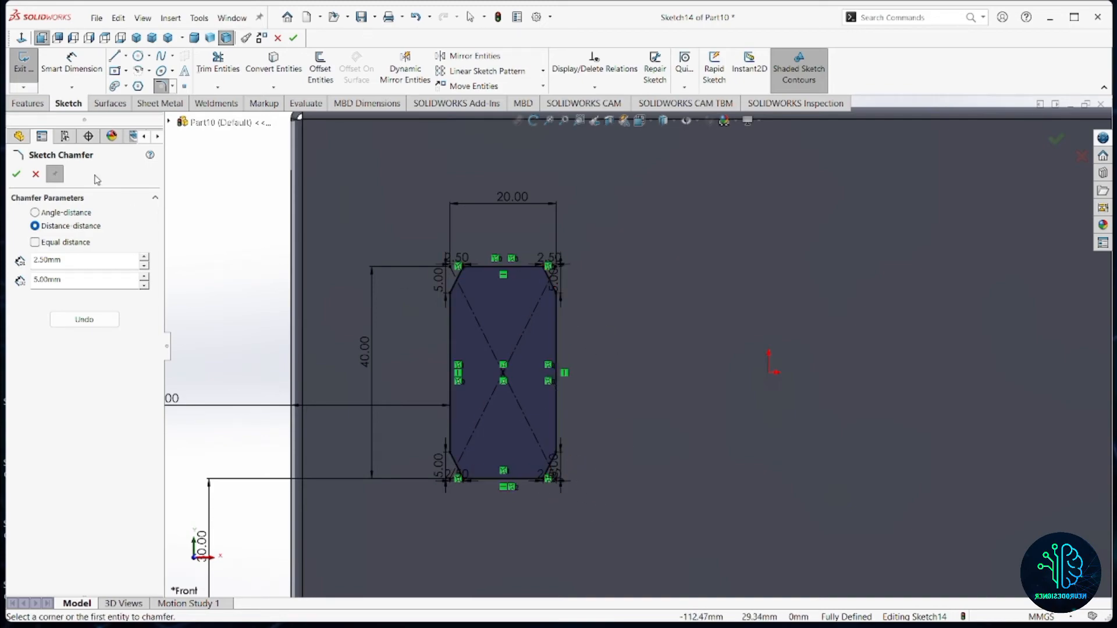
click(18, 175)
Step: Cut the chamfered profile through the base with a sheet metal Extruded Cut, linked to thickness and with normal cut
scroll(638, 326, up, 5)
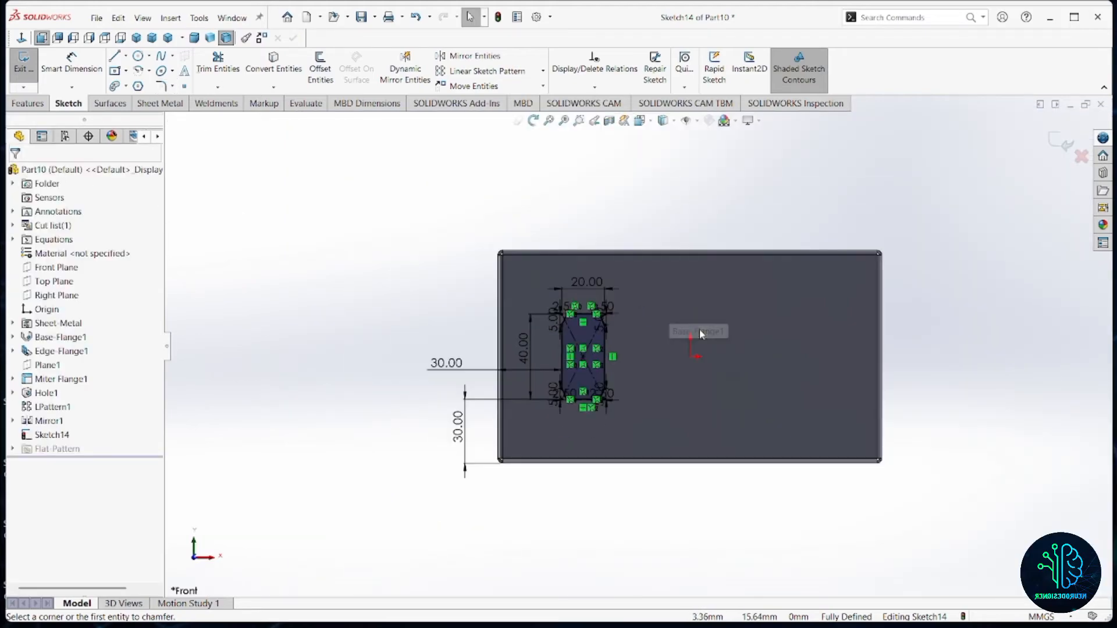
middle_drag(700, 330, 680, 341)
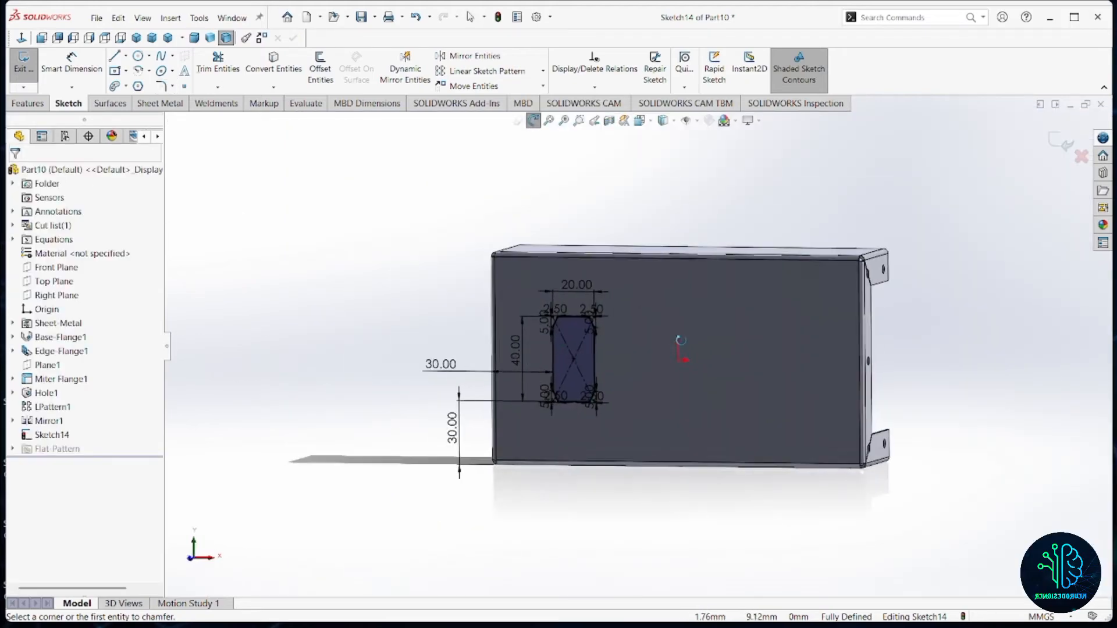
click(166, 104)
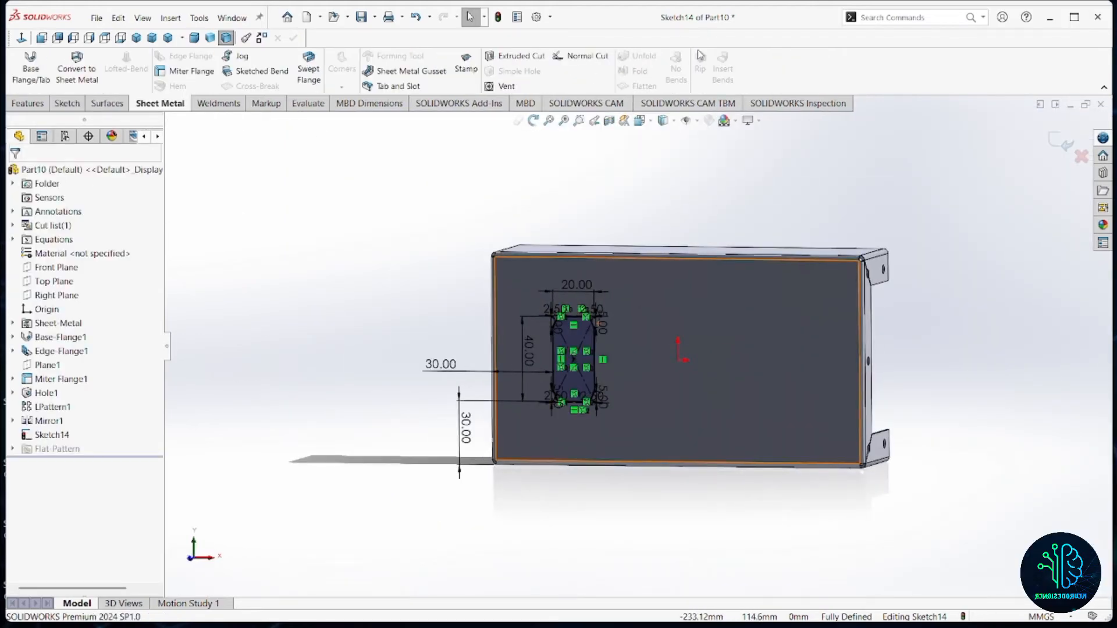
click(516, 55)
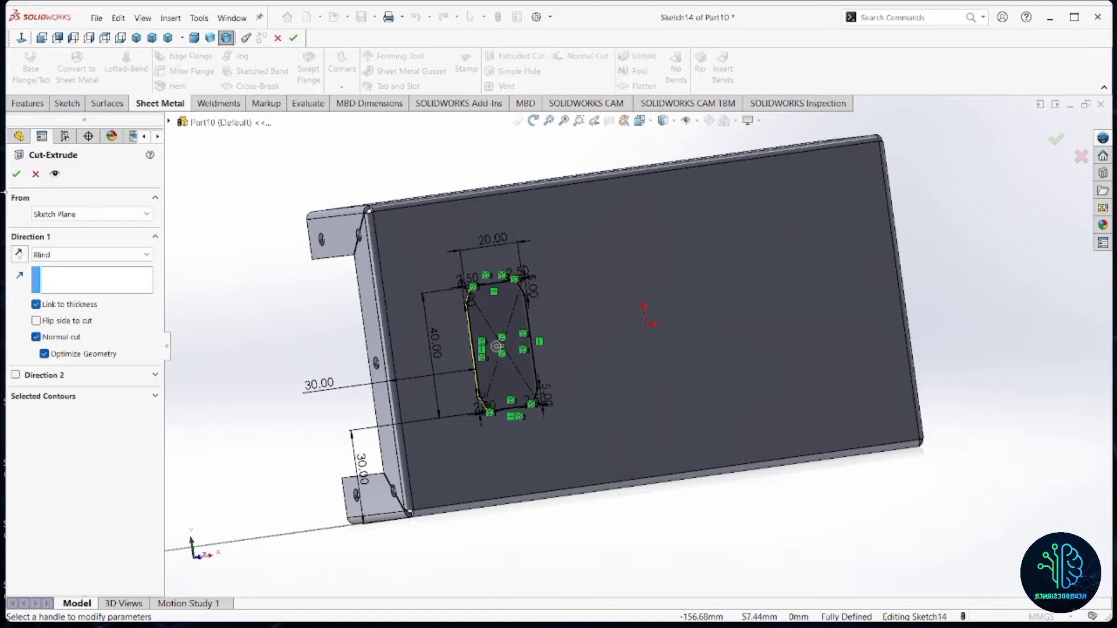
click(16, 173)
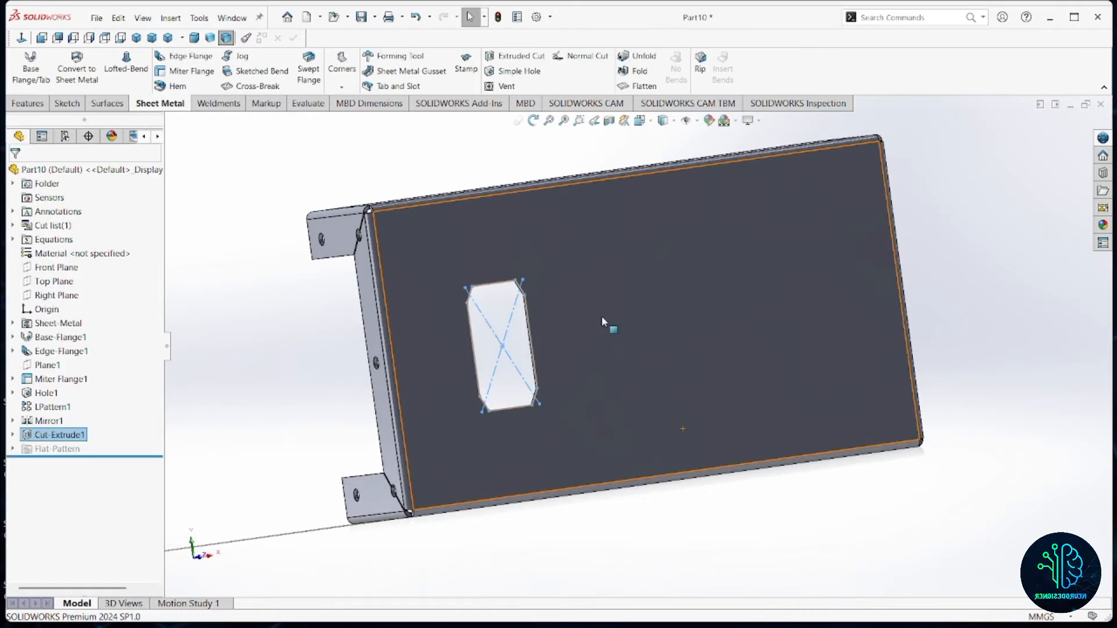
middle_drag(602, 316, 374, 375)
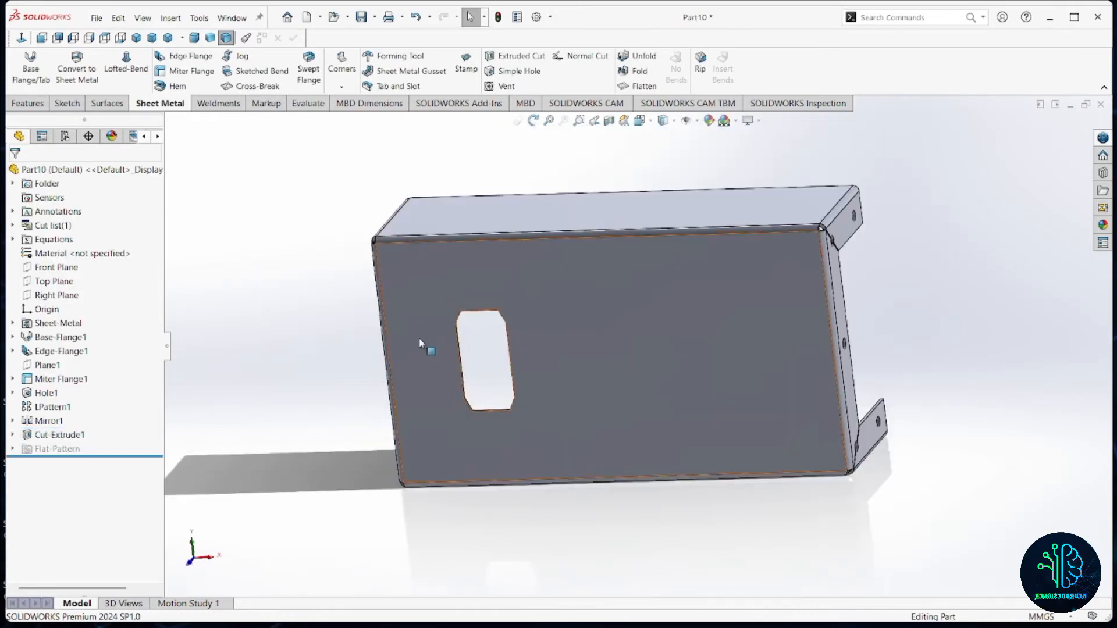
middle_drag(568, 321, 437, 316)
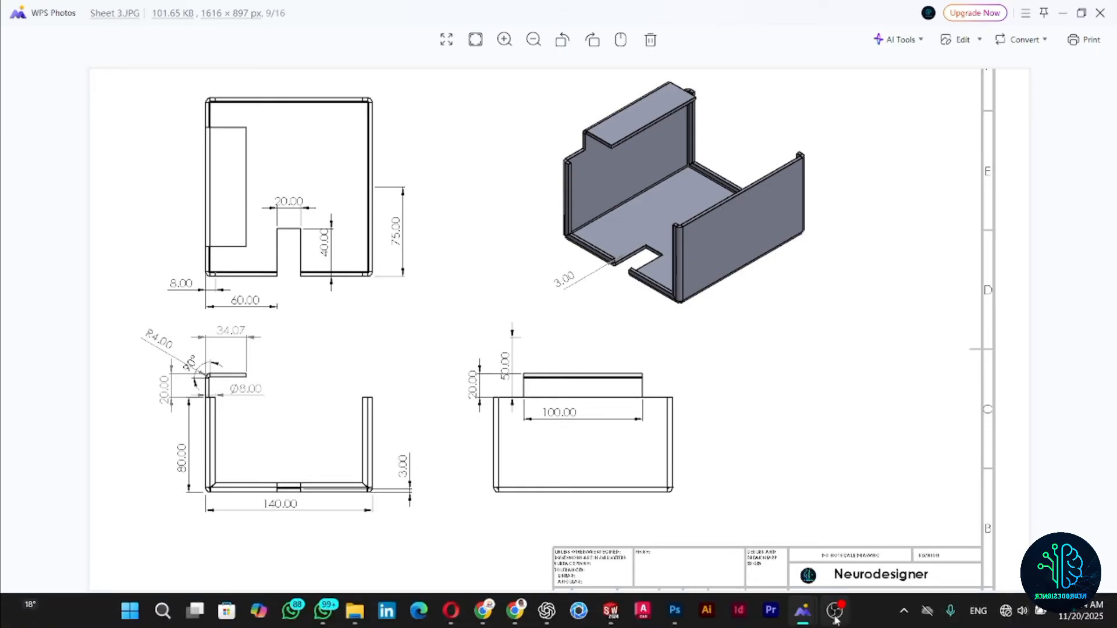
Step: Switch back to SOLIDWORKS, create a new part and start a sketch on its Front Plane
click(610, 614)
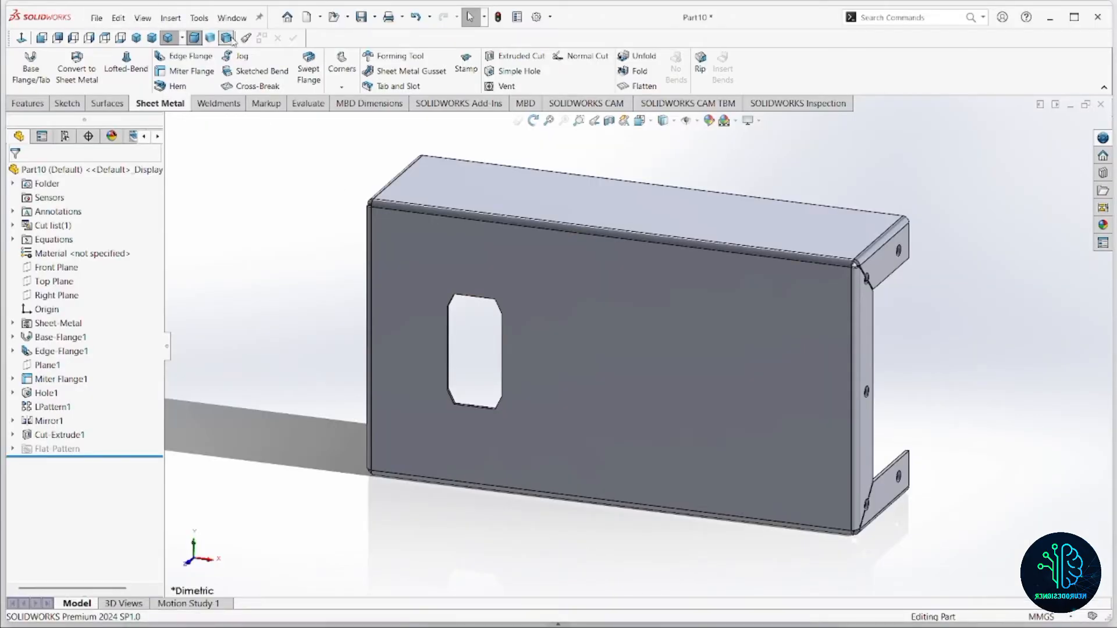
click(287, 17)
click(324, 216)
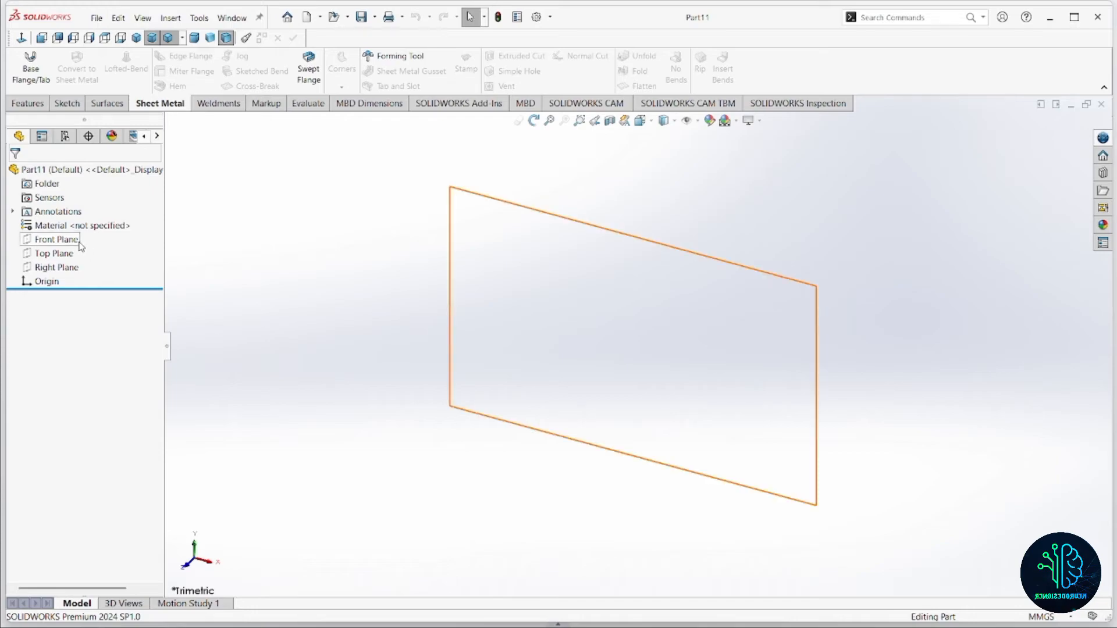
click(80, 247)
click(87, 224)
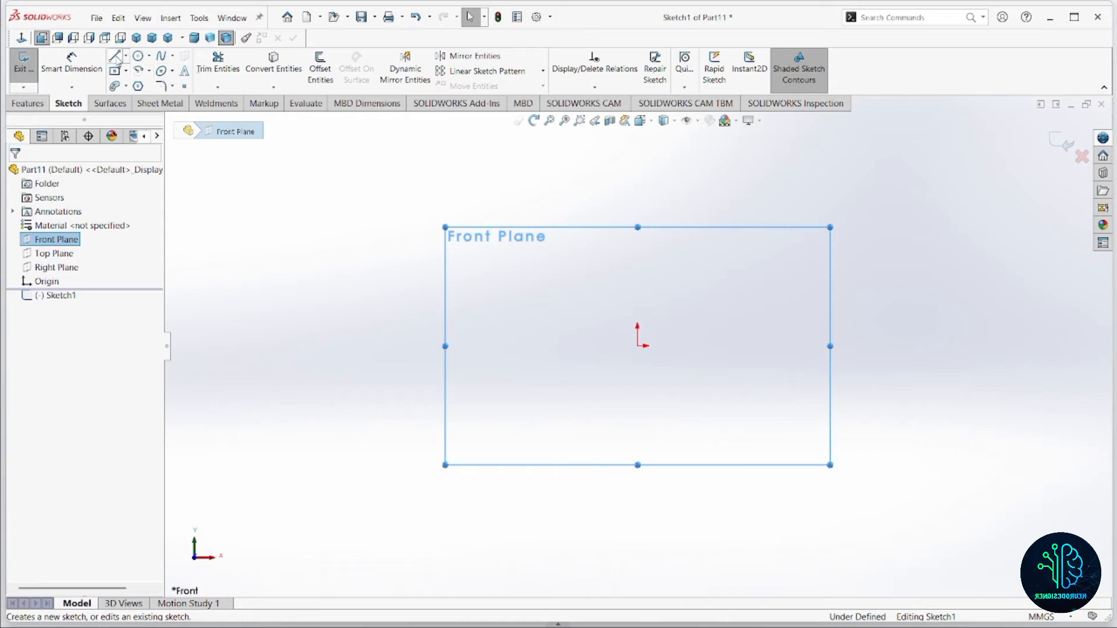
Step: Sketch an open U profile of three lines, with a horizontal base about 109 mm long through the origin and two vertical sides
click(115, 56)
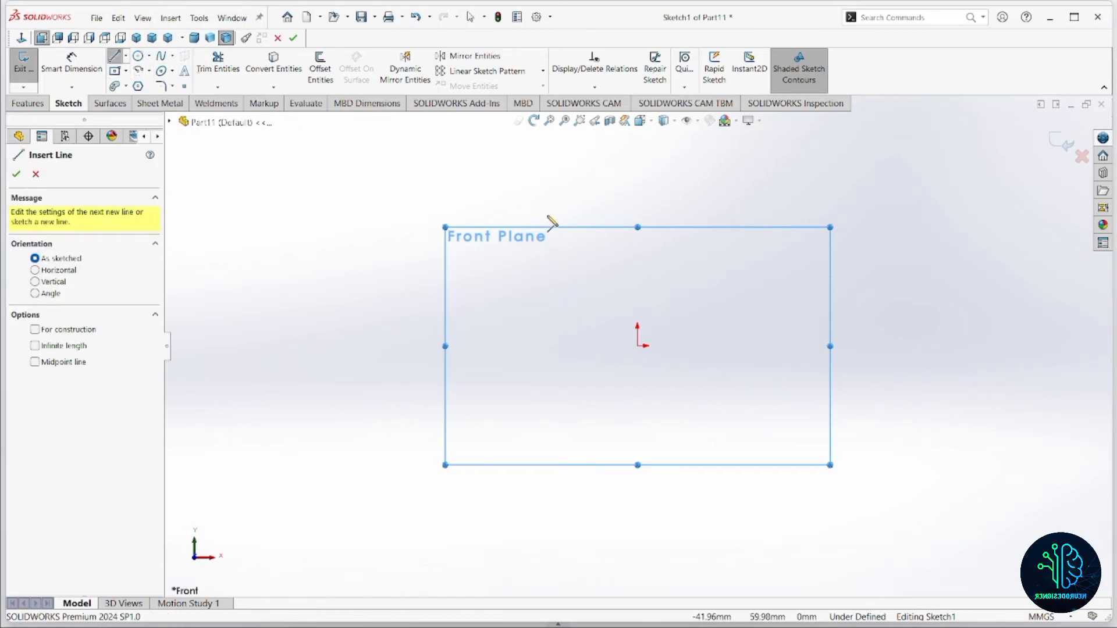
click(536, 219)
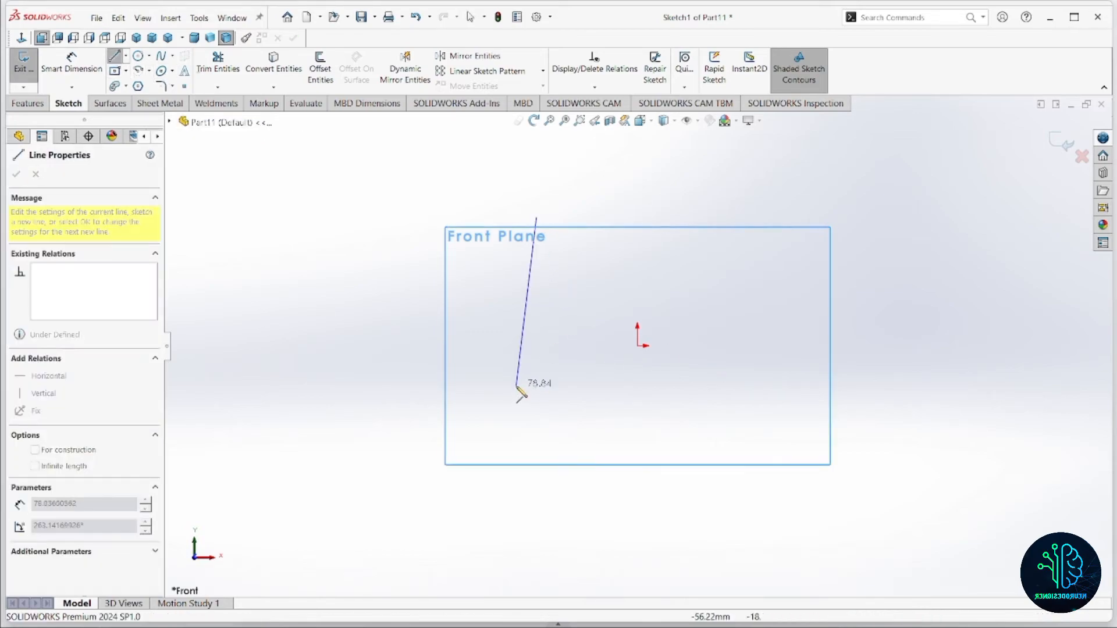
click(537, 346)
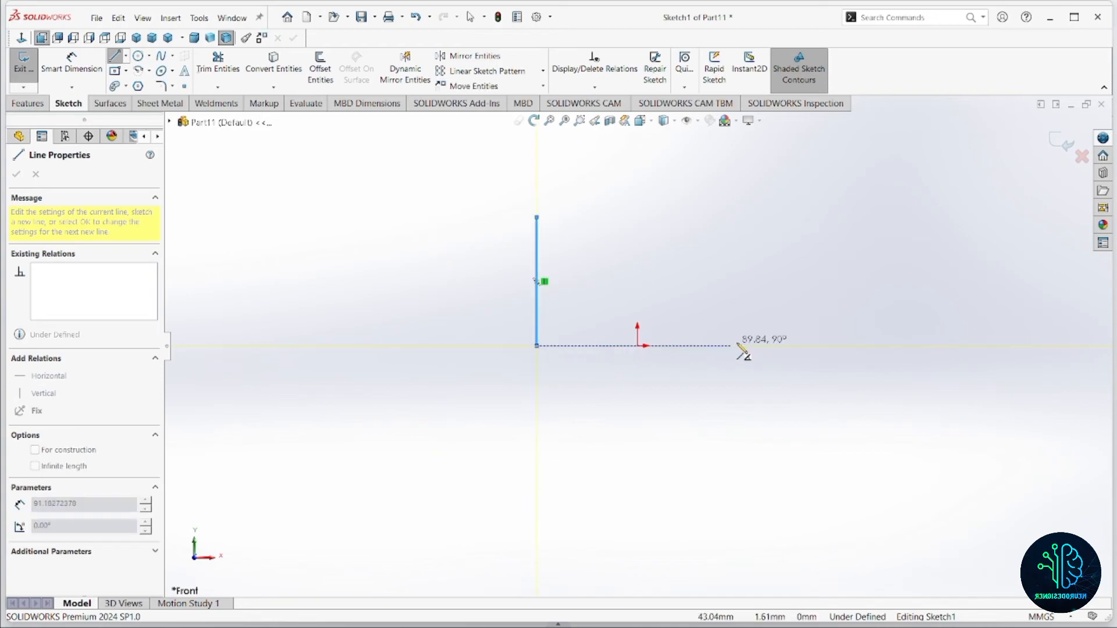
click(772, 346)
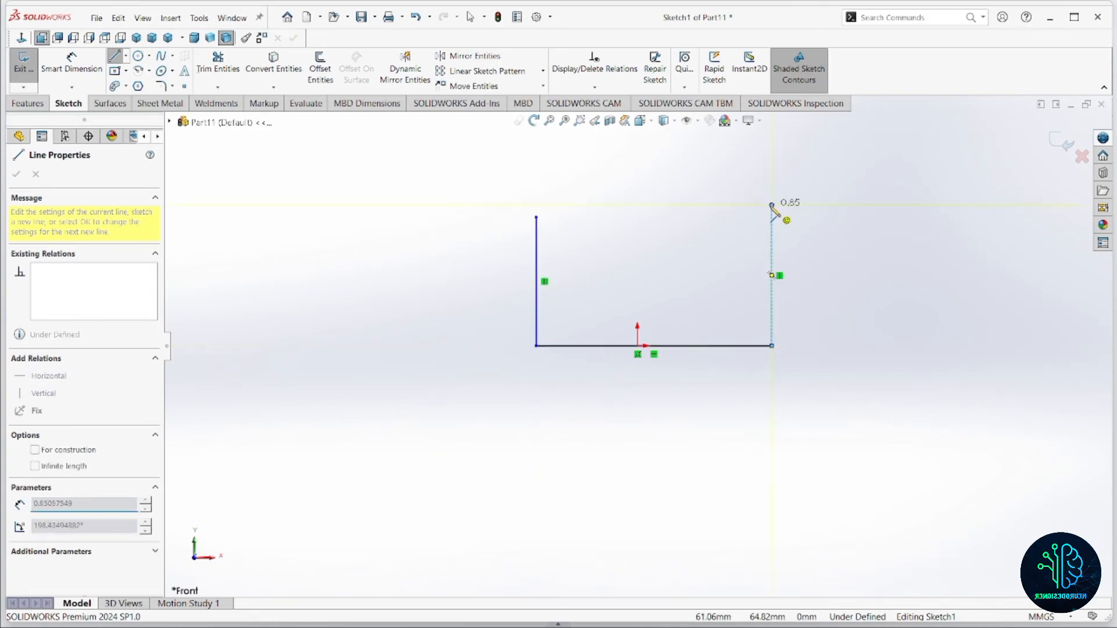
click(772, 206)
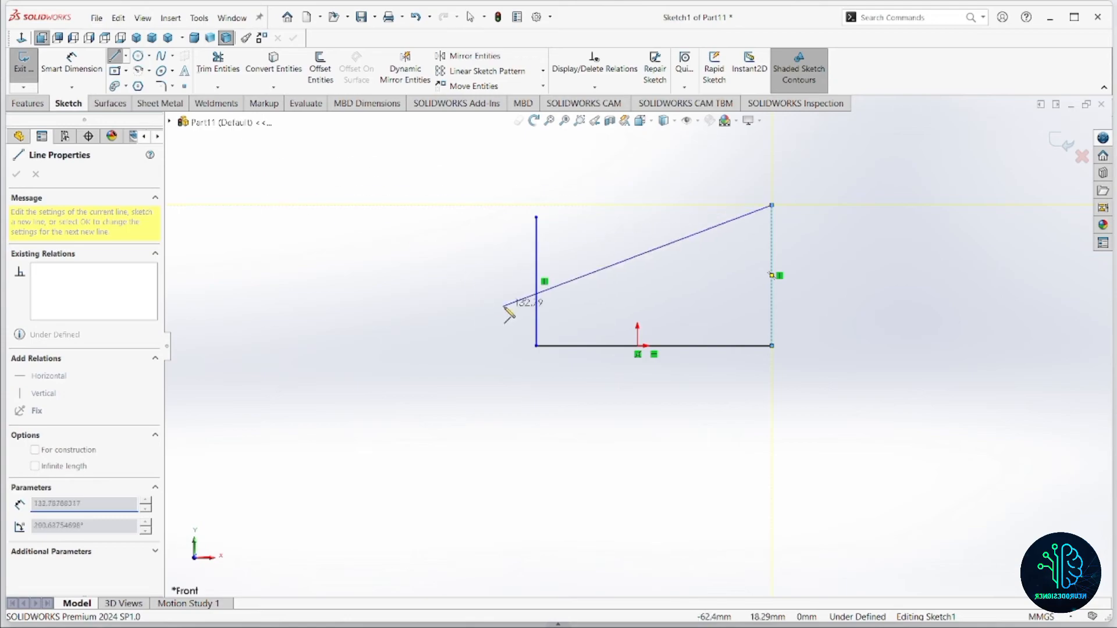
key(Escape)
Step: Make the midpoint of the base line coincident with the origin
click(715, 346)
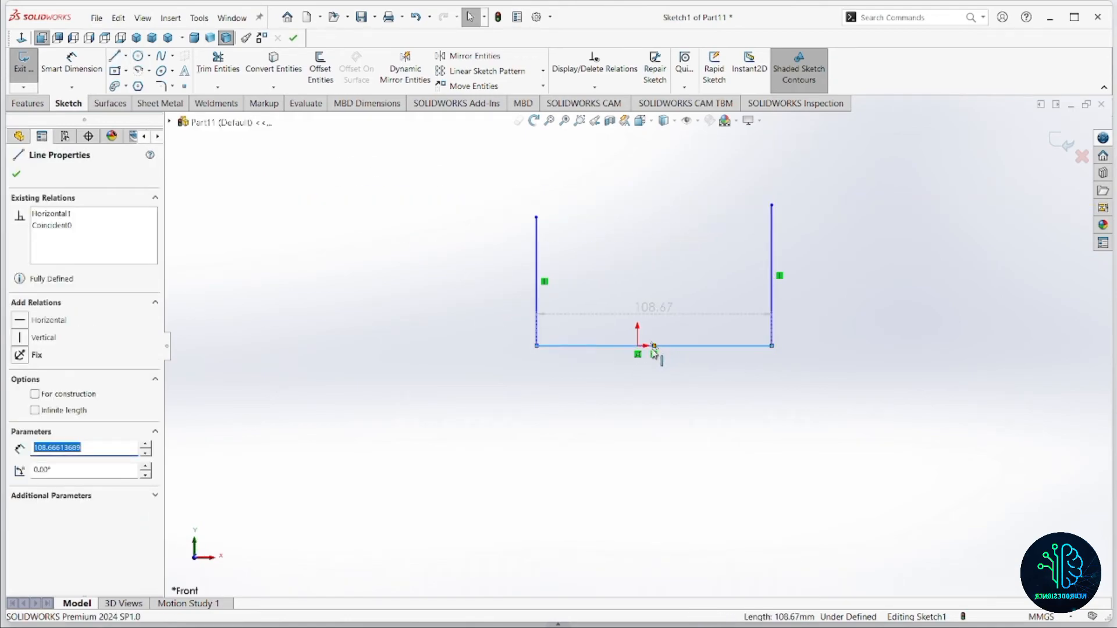
click(652, 348)
ctrl+click(638, 348)
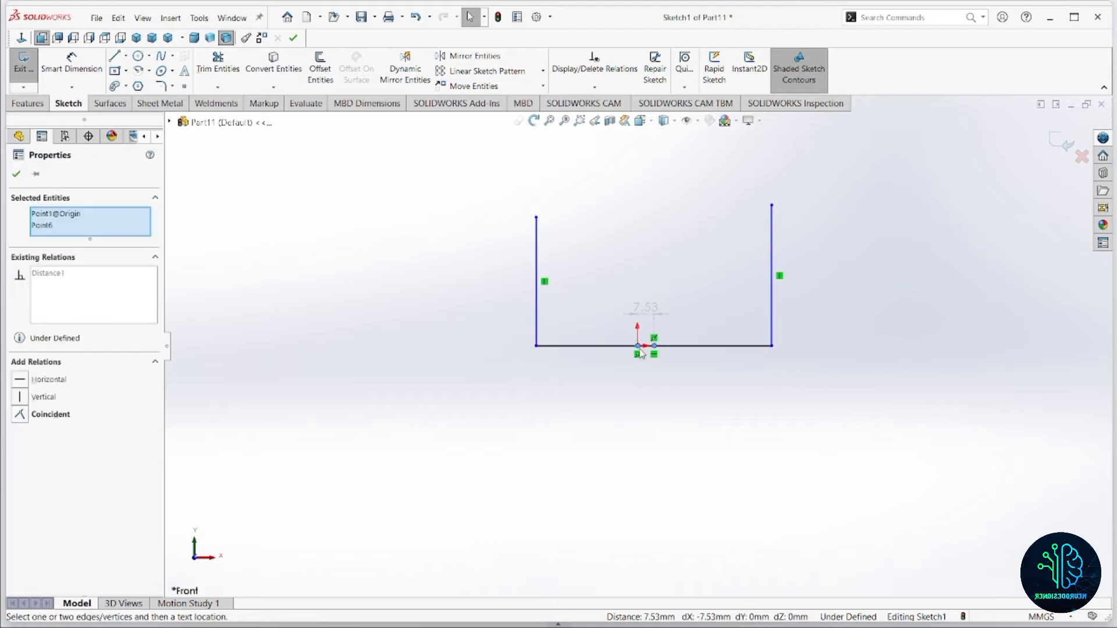
click(691, 314)
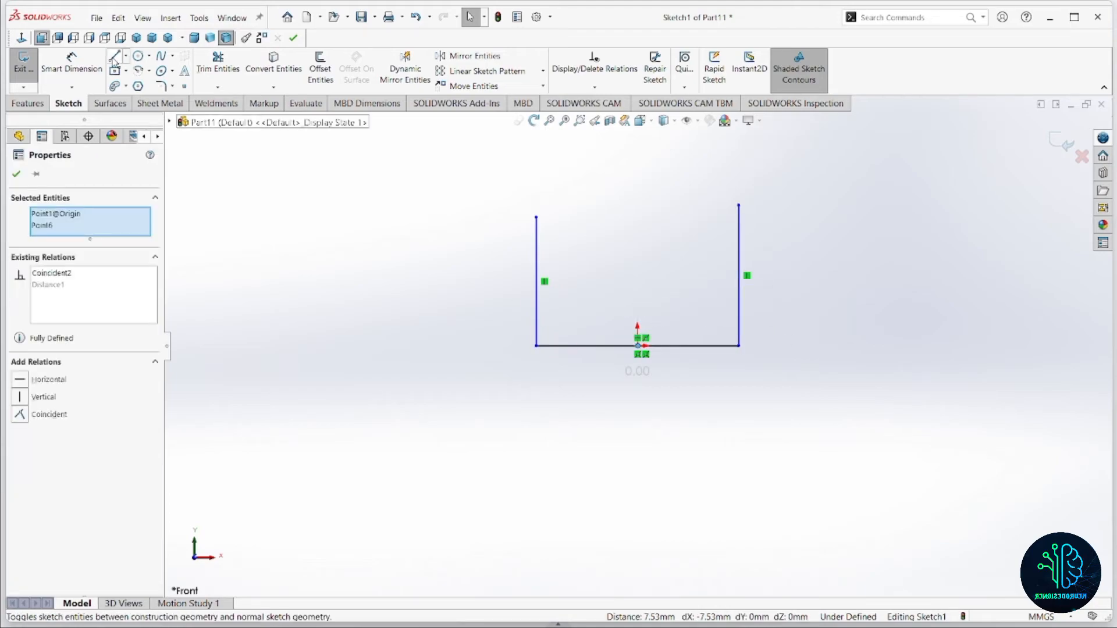
Step: Dimension the U profile's base line to 140 mm and its left side to 80 mm
click(72, 64)
click(625, 353)
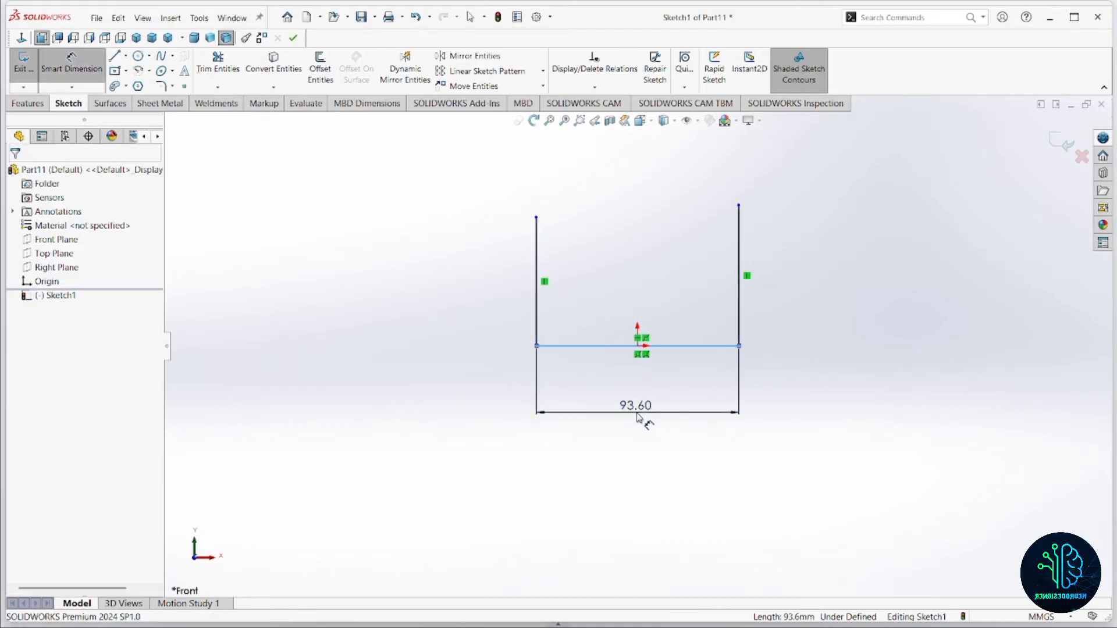
click(640, 414)
text(140)
key(Return)
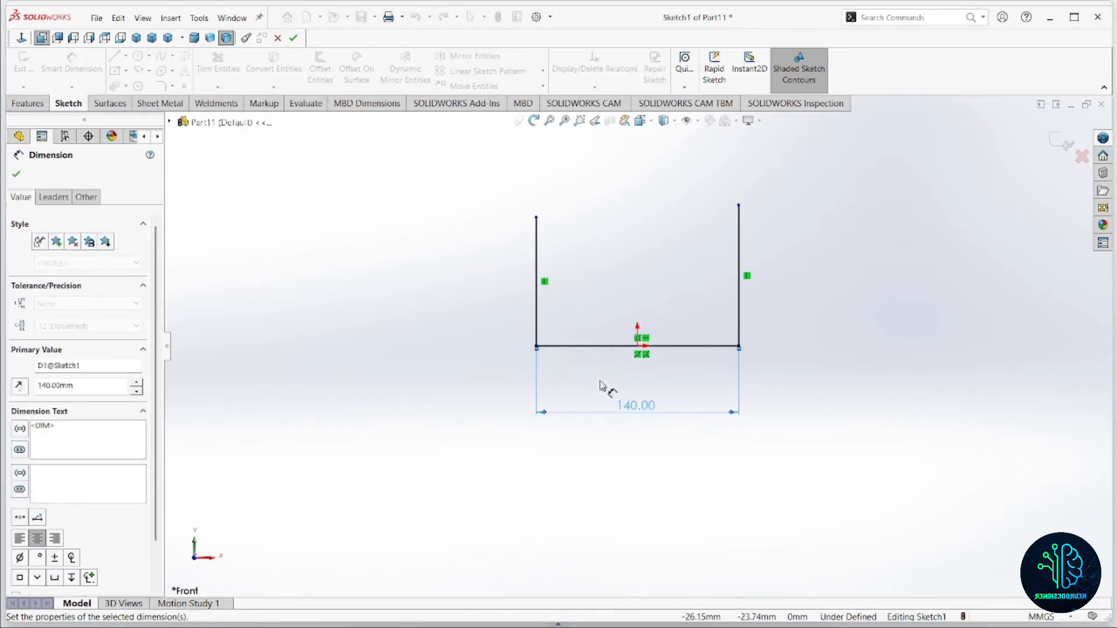
click(537, 307)
click(492, 312)
text(80)
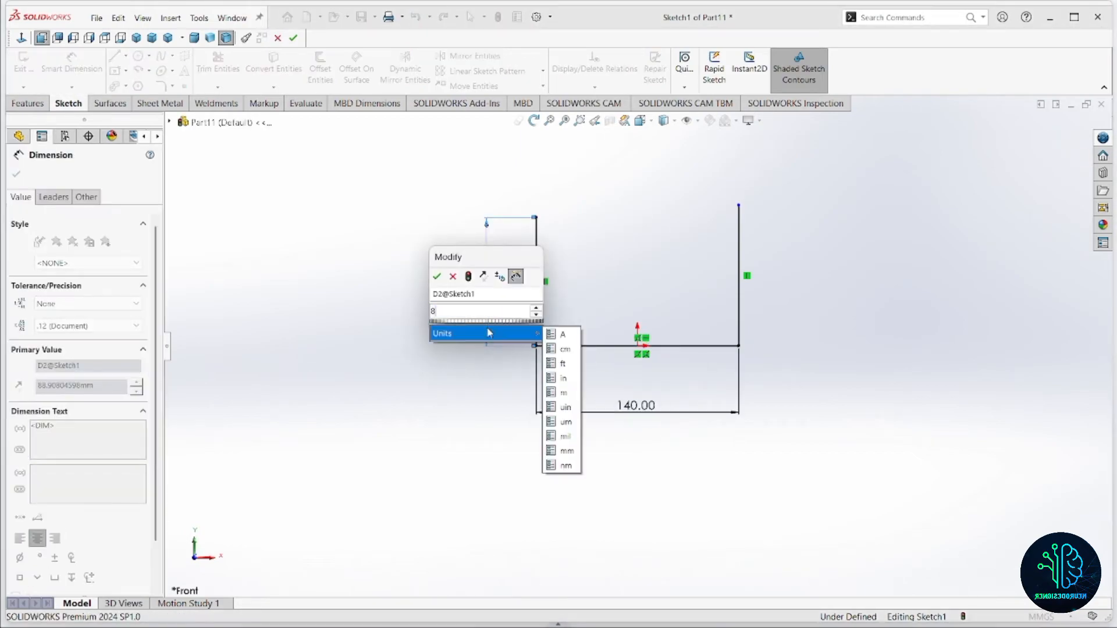
key(Return)
key(Escape)
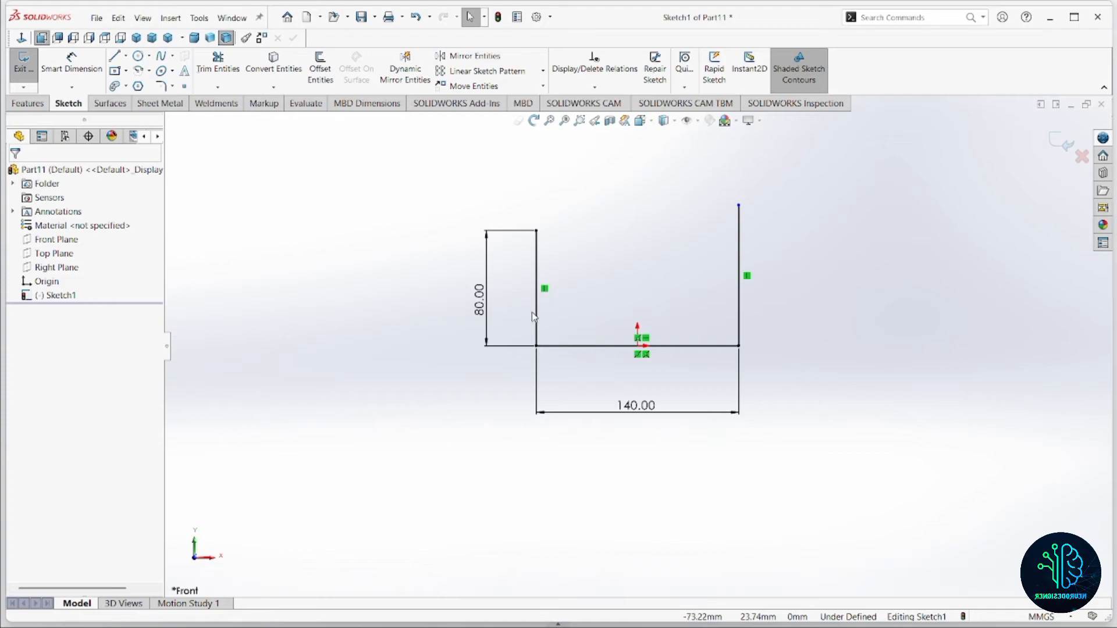
Step: Make the two vertical sides of the U profile equal in length
click(535, 317)
ctrl+click(740, 317)
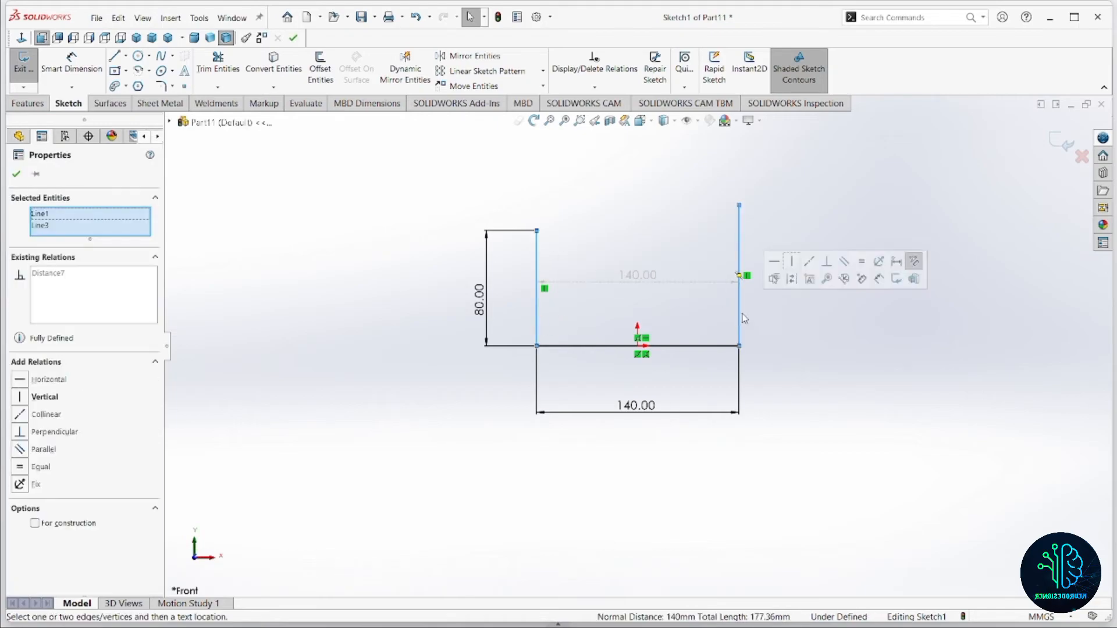
click(860, 263)
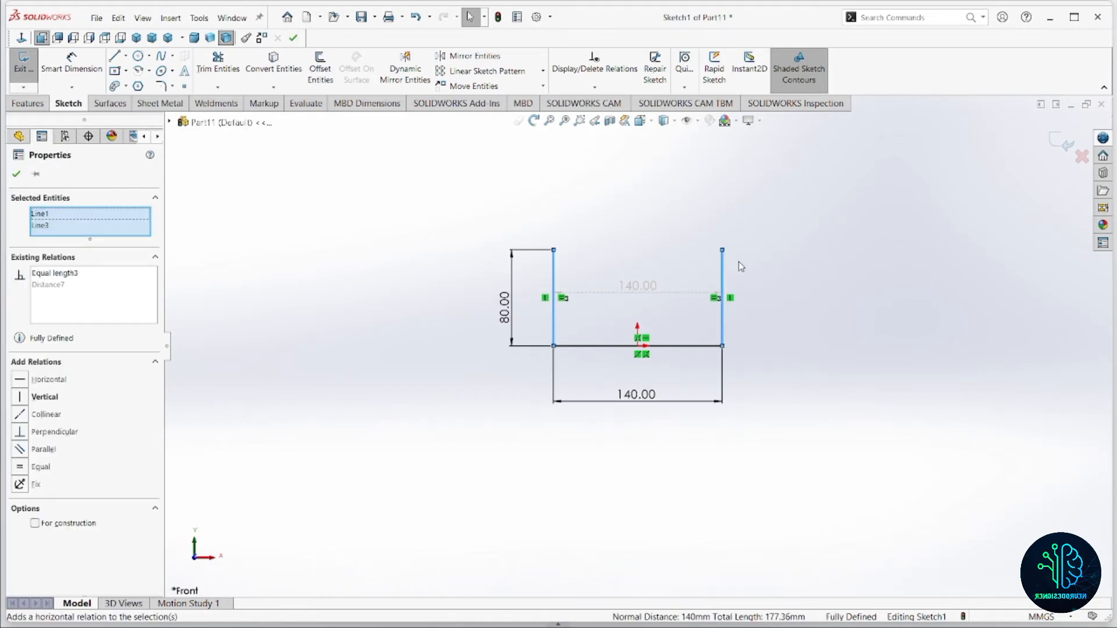
scroll(547, 380, up, 1)
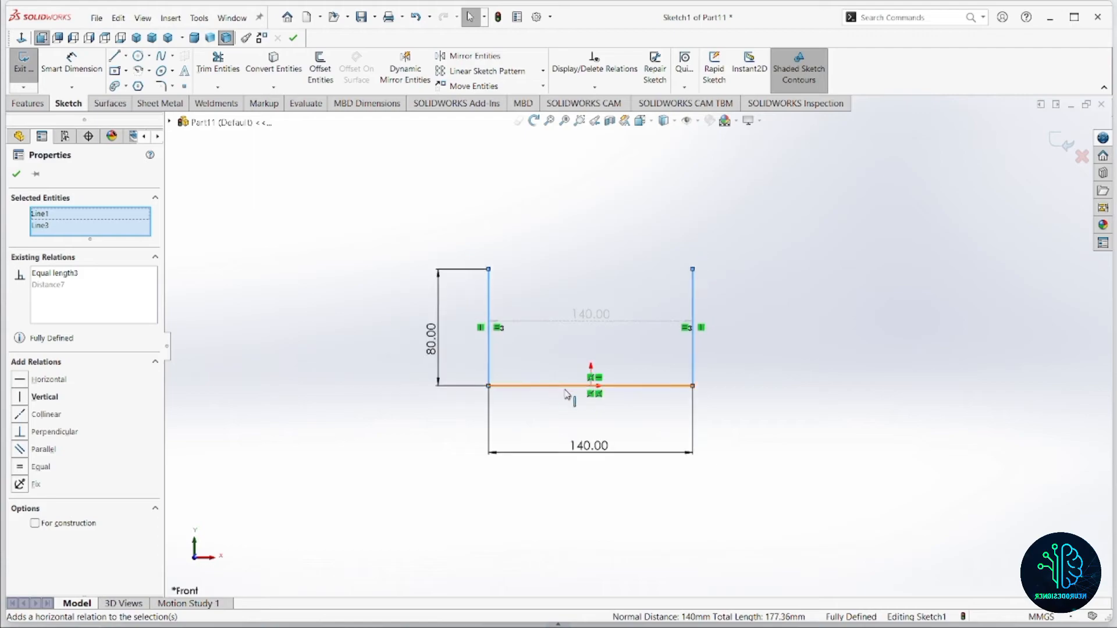
Step: Start a base flange from the U profile with 3 mm thickness and the thickness direction reversed
click(164, 106)
click(32, 85)
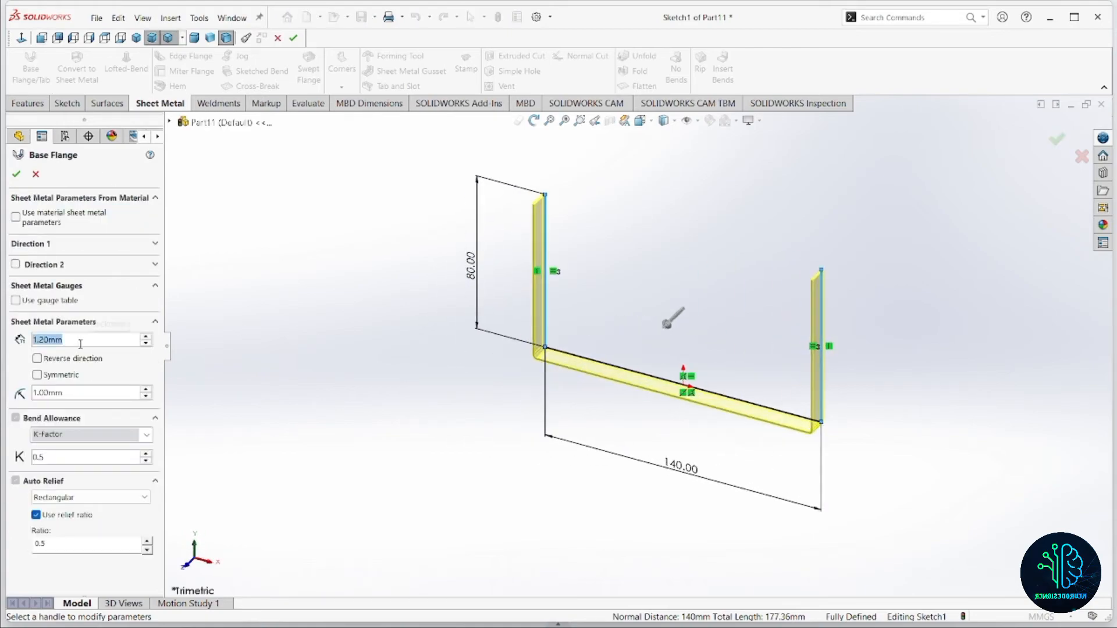
text(3)
key(Return)
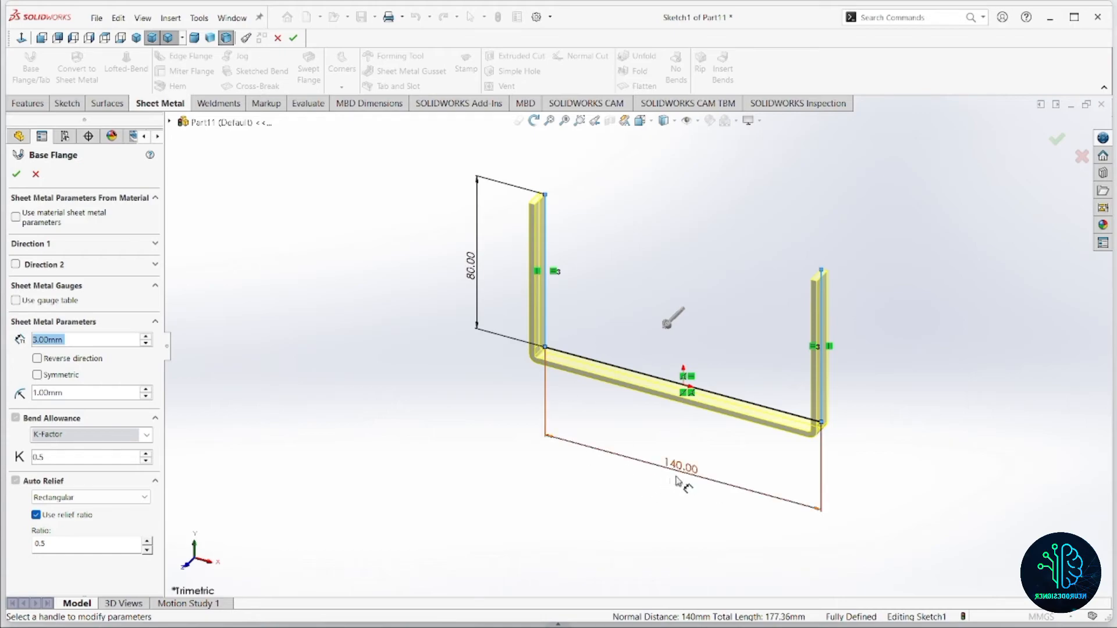
click(37, 359)
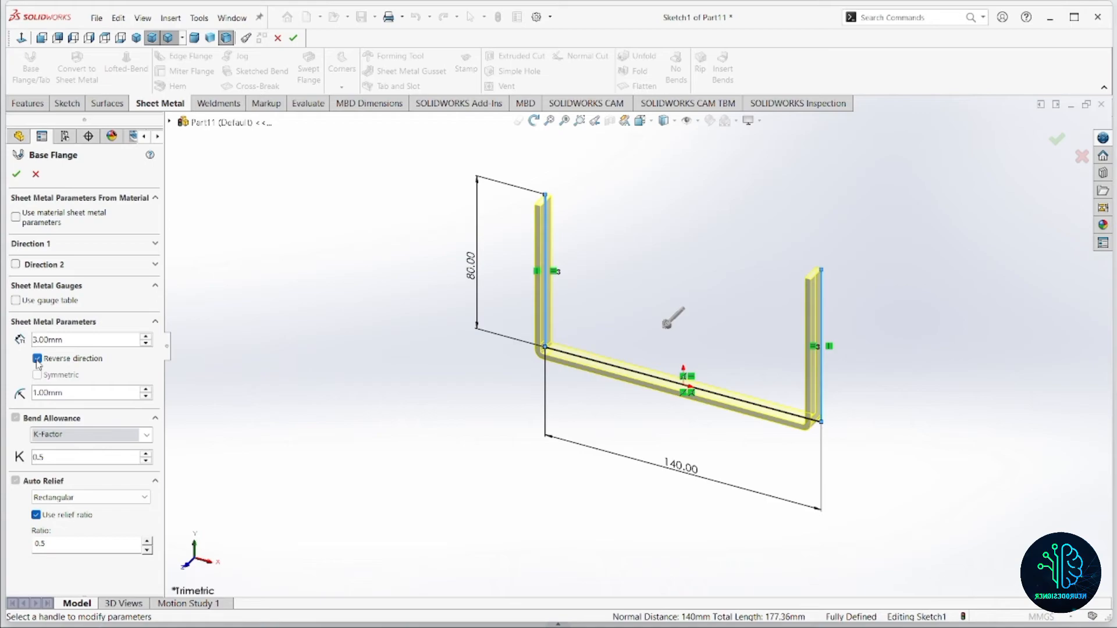
middle_drag(646, 315, 591, 287)
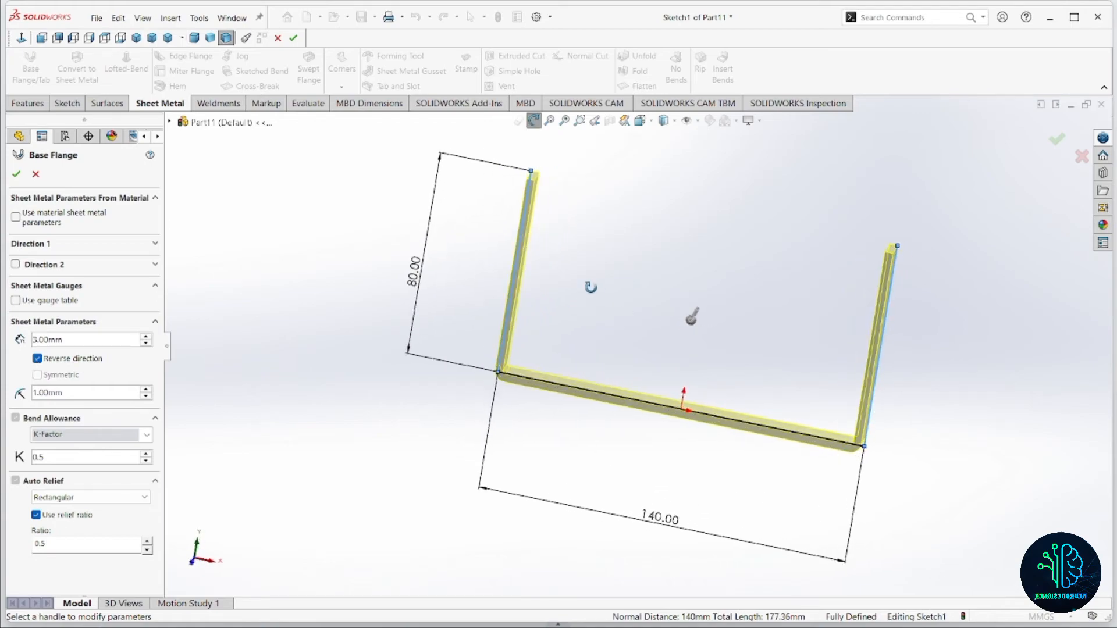
Step: Check the Sheet 3 drawing for the depth and create the base flange with a 75 mm blind depth
click(156, 245)
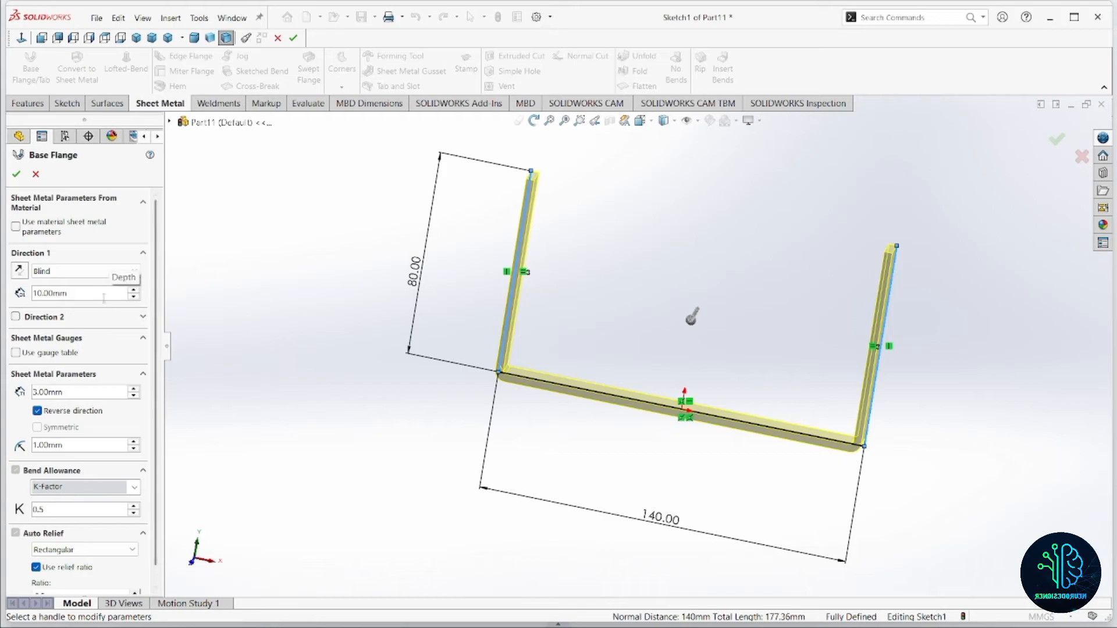
scroll(625, 346, up, 2)
mouse_move(825, 623)
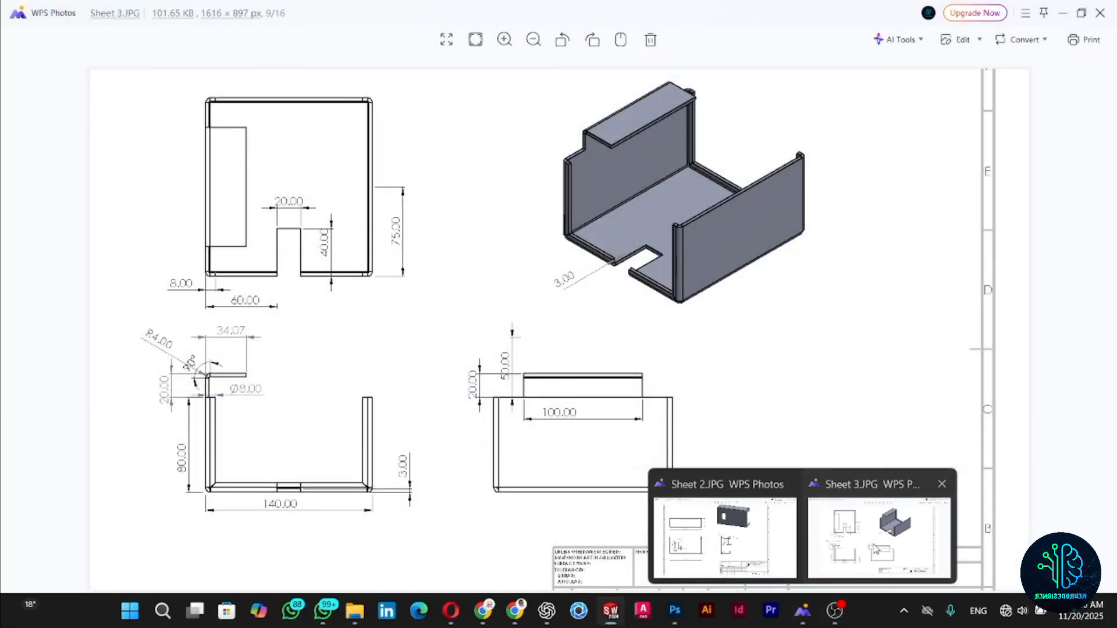
click(877, 549)
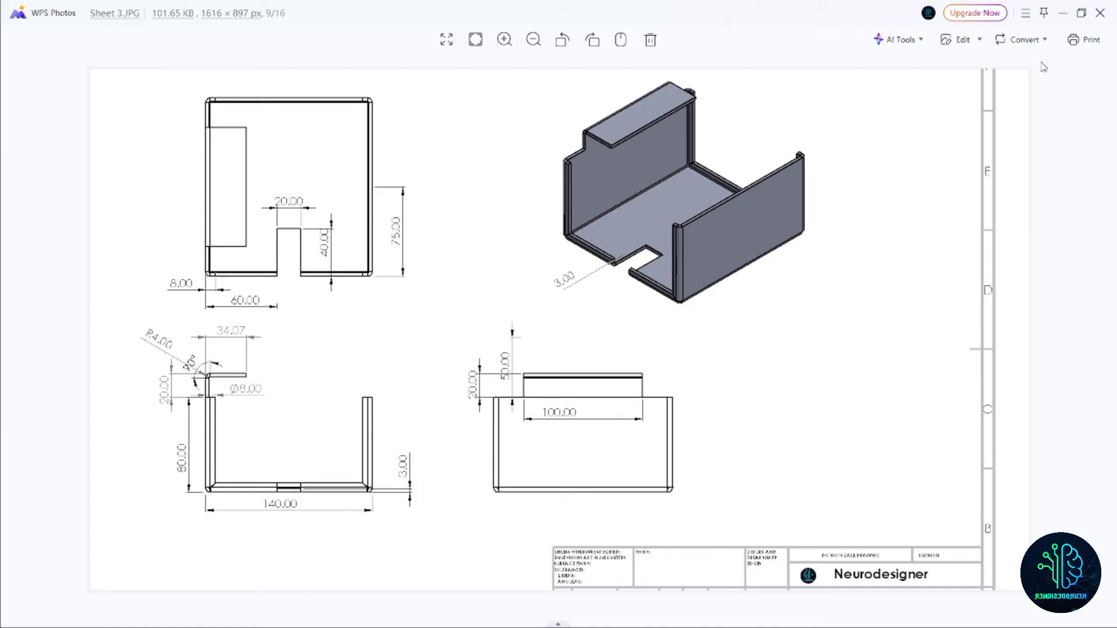
click(1064, 13)
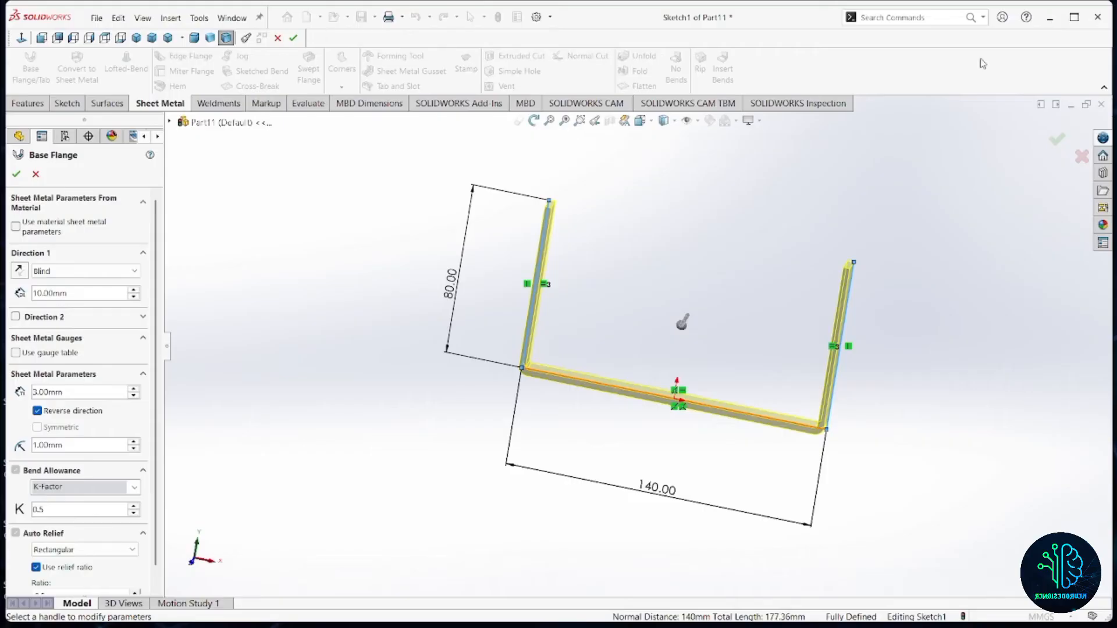
double_click(85, 294)
text(75)
key(Return)
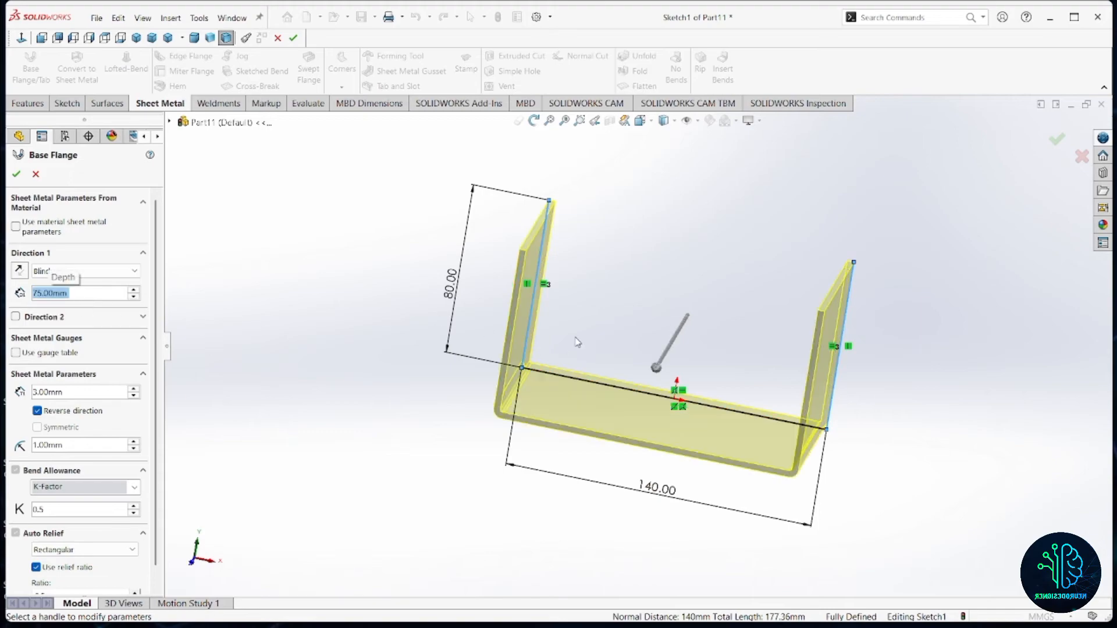
middle_drag(577, 342, 536, 377)
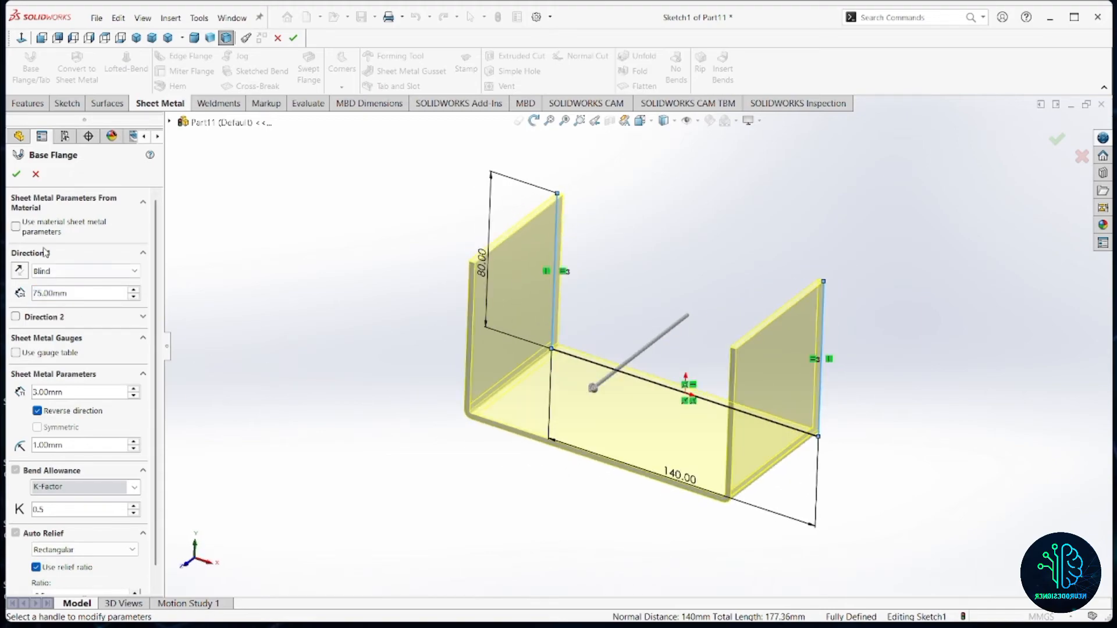
click(17, 175)
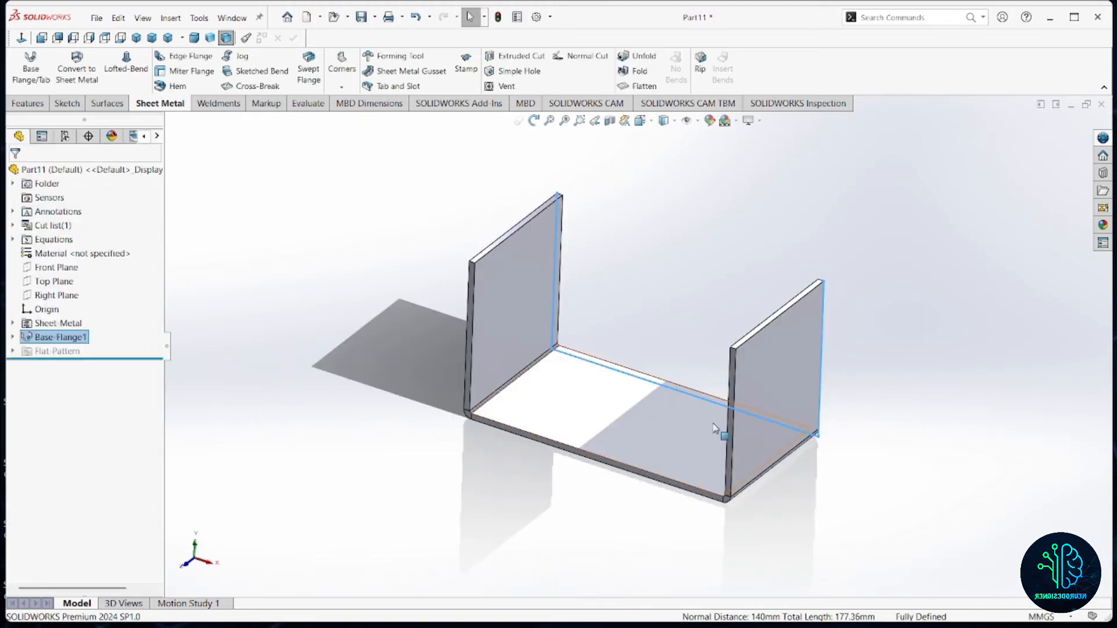
Step: Start a miter flange sketch on the outer front edge of the left wall and view the sketch plane straight on
middle_drag(568, 320, 561, 262)
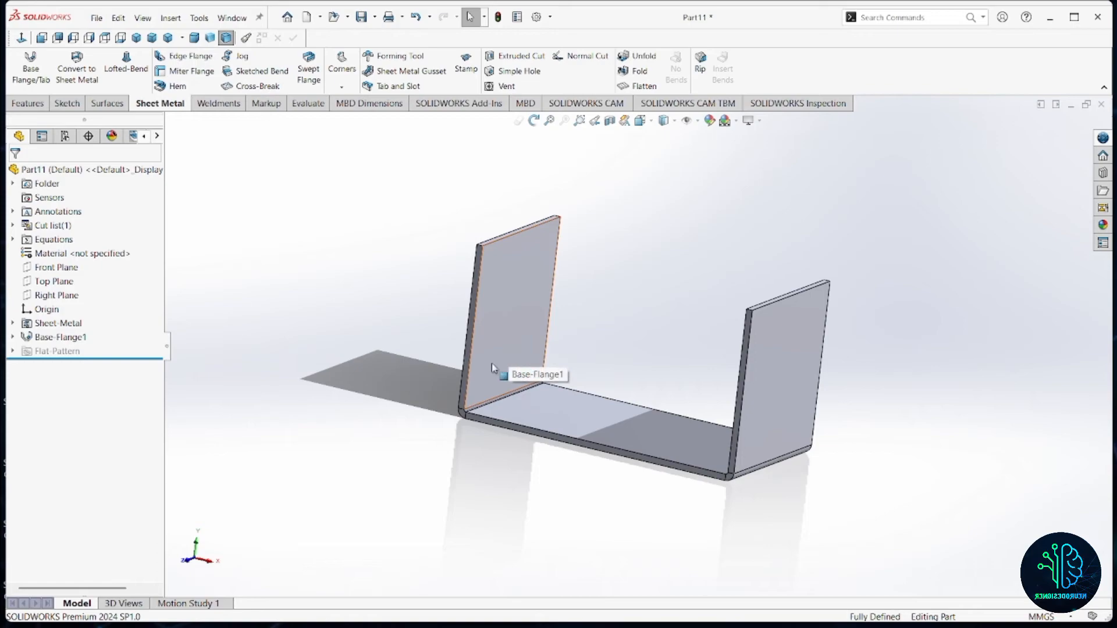
middle_drag(496, 372, 486, 321)
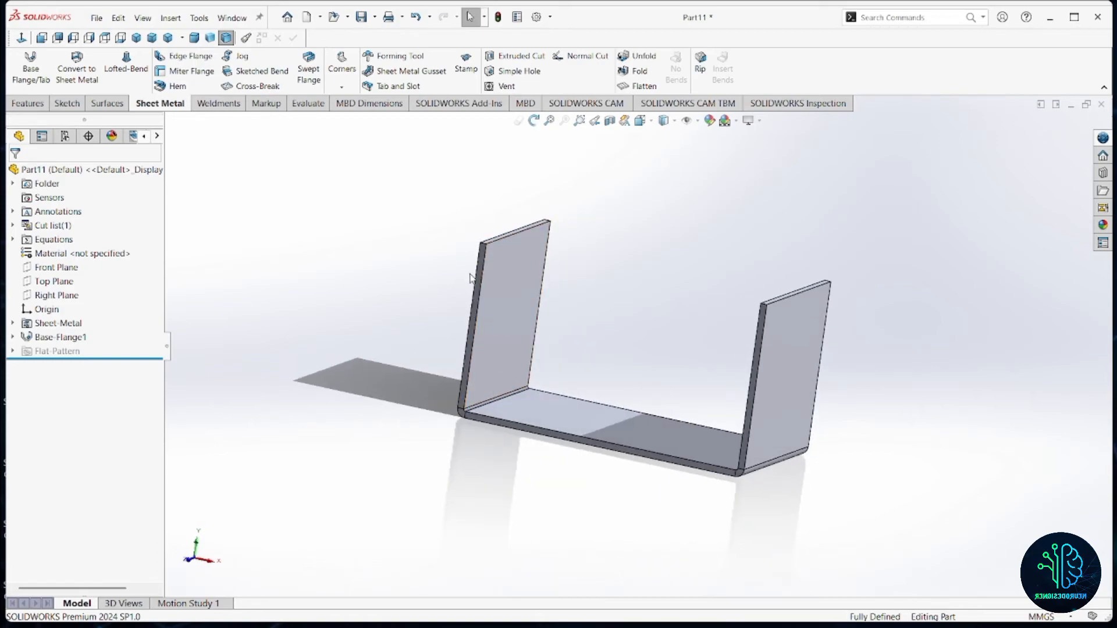
scroll(515, 285, down, 1)
scroll(518, 288, down, 1)
click(185, 71)
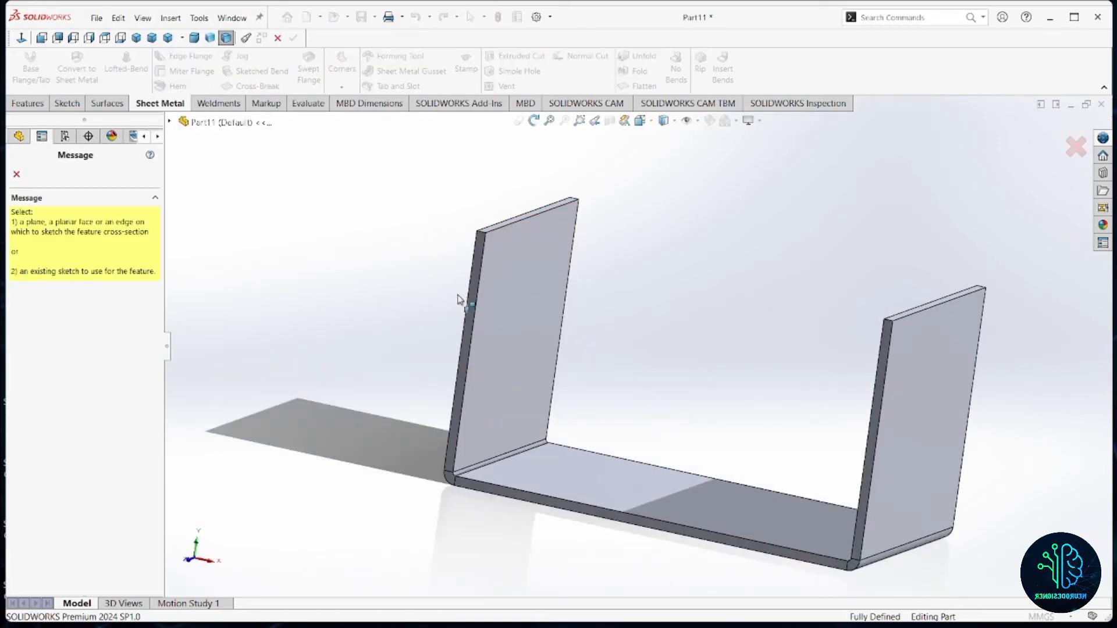
scroll(483, 273, down, 3)
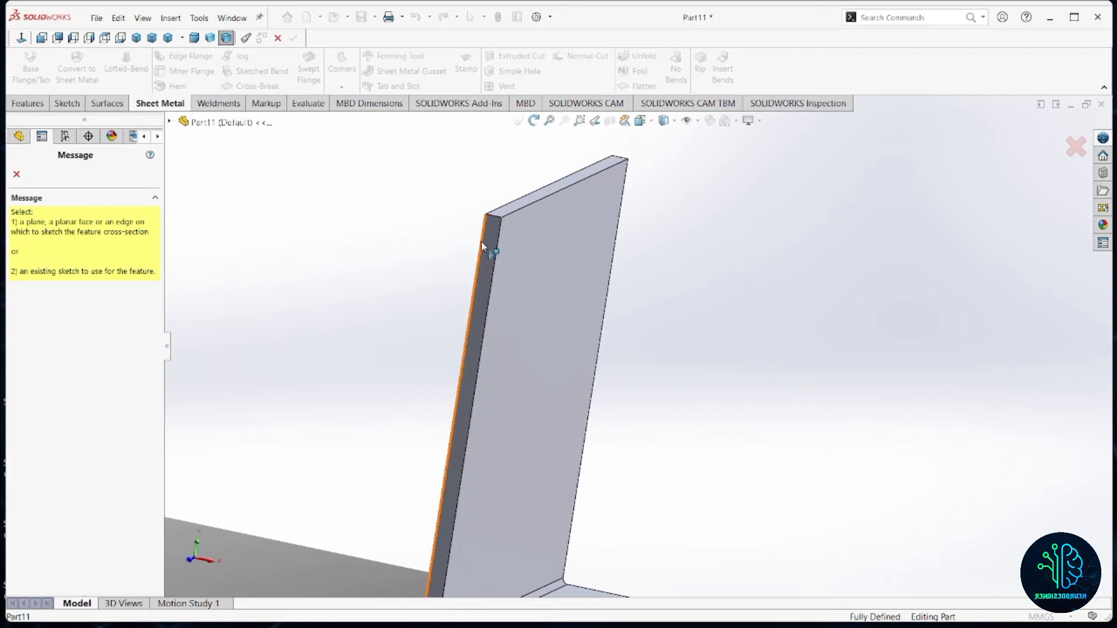
click(480, 242)
click(471, 16)
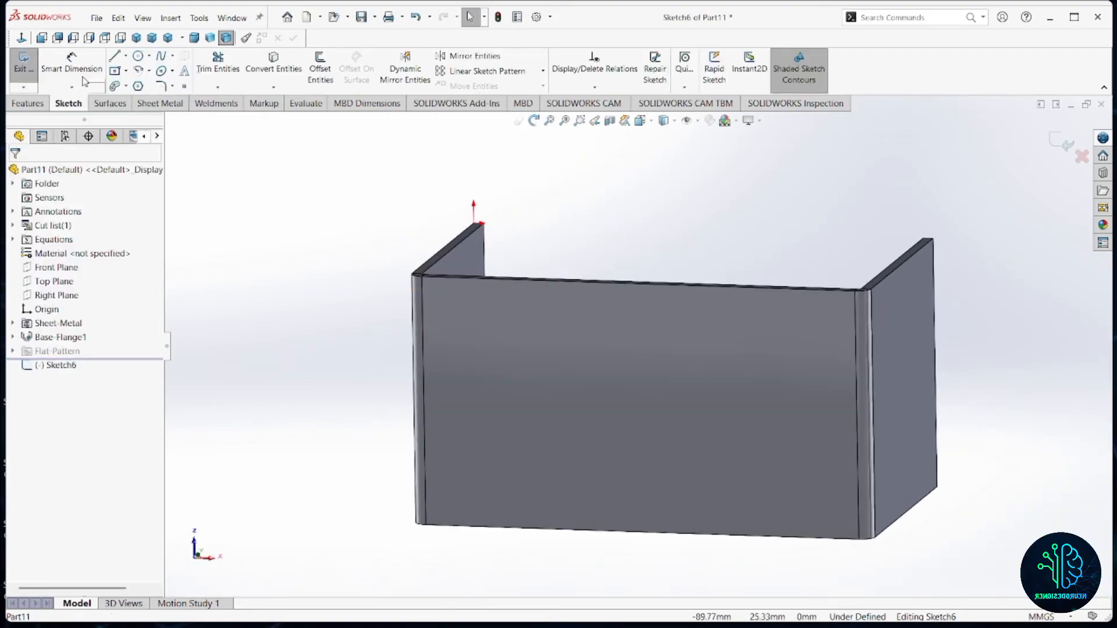
click(121, 38)
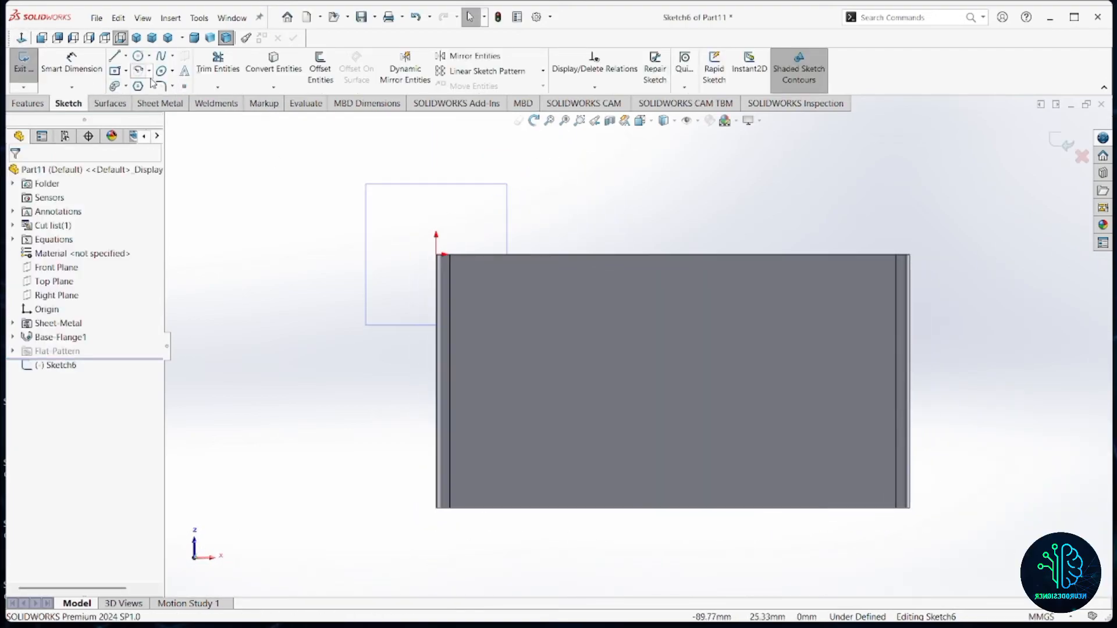
Step: Sketch a horizontal line about 12 mm long inward from the wall's outer corner and consult the Sheet 3 drawing for its length
click(114, 57)
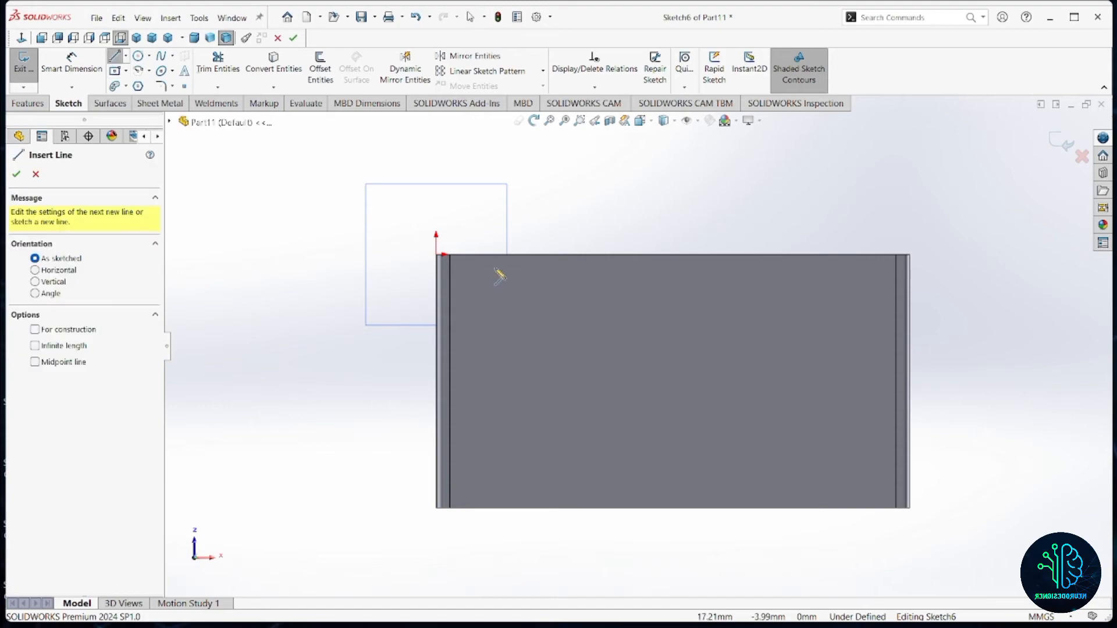
click(437, 254)
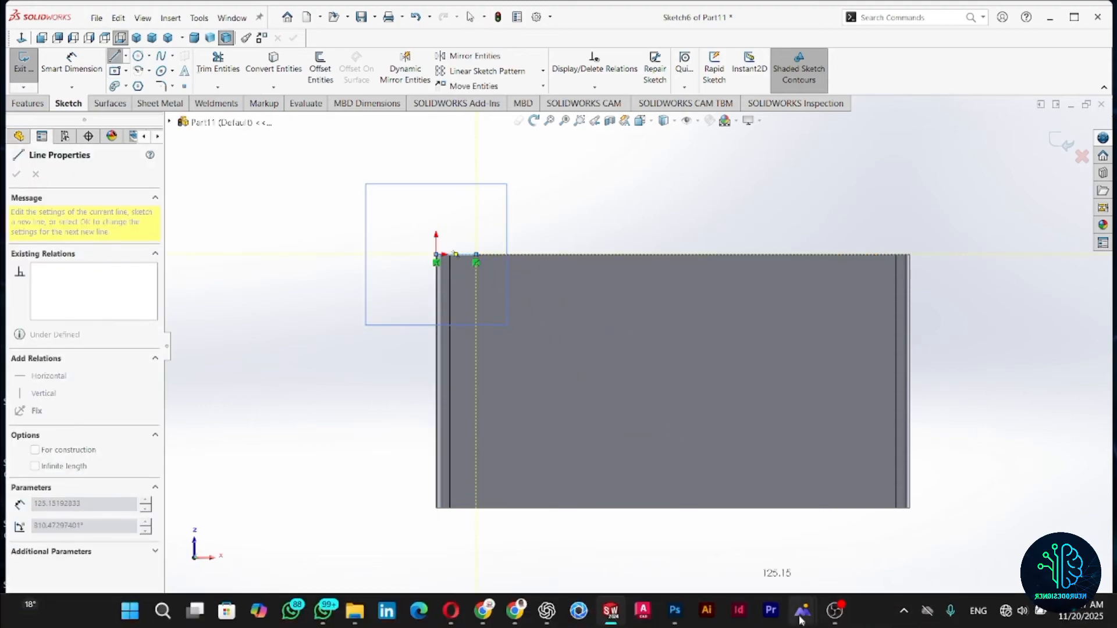
mouse_move(802, 611)
click(823, 539)
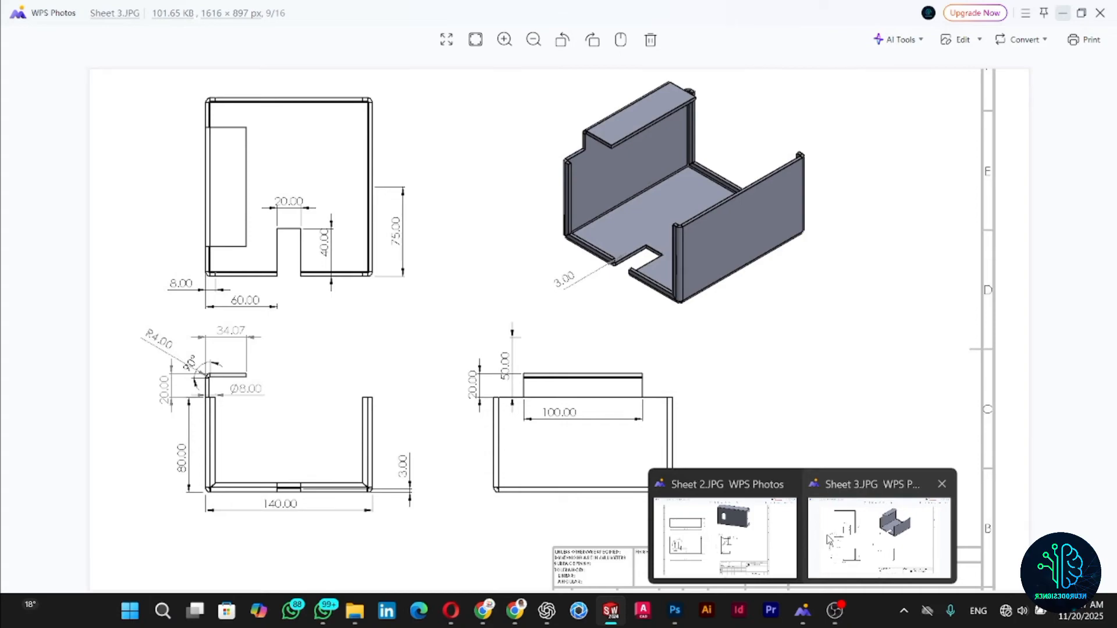
click(610, 611)
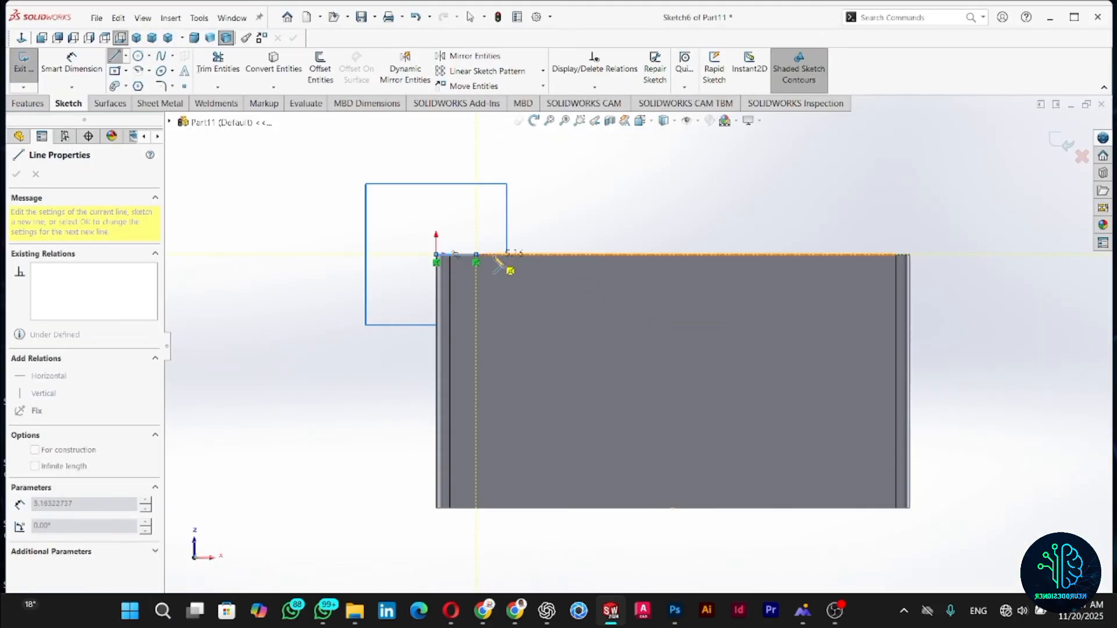
Step: Dimension the miter flange's profile line to 8 mm and finish the sketch
click(71, 63)
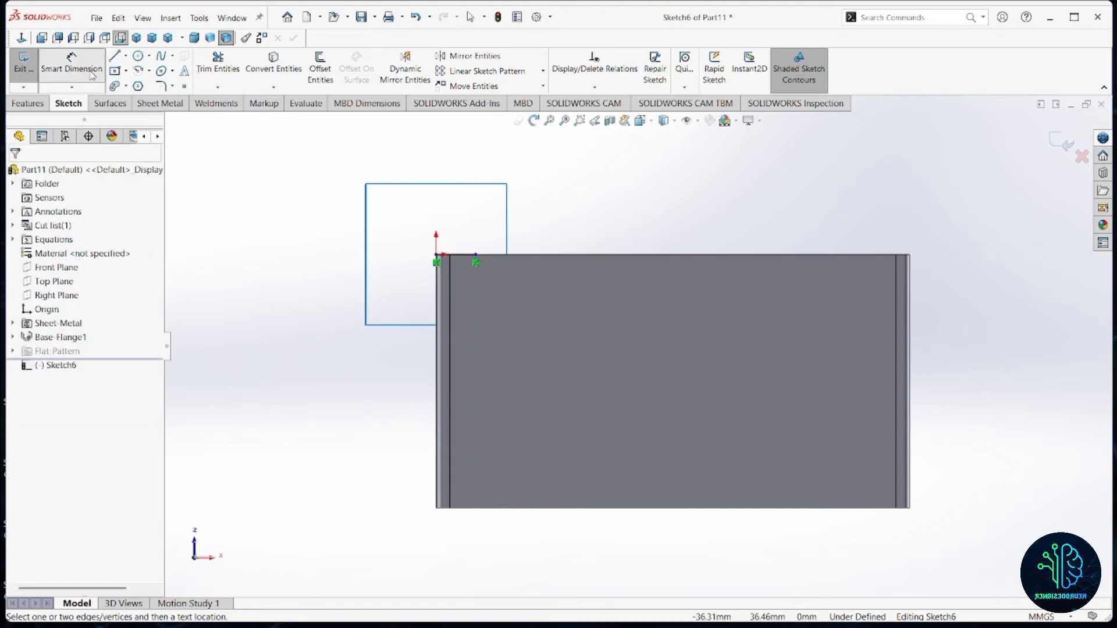
click(466, 255)
click(460, 213)
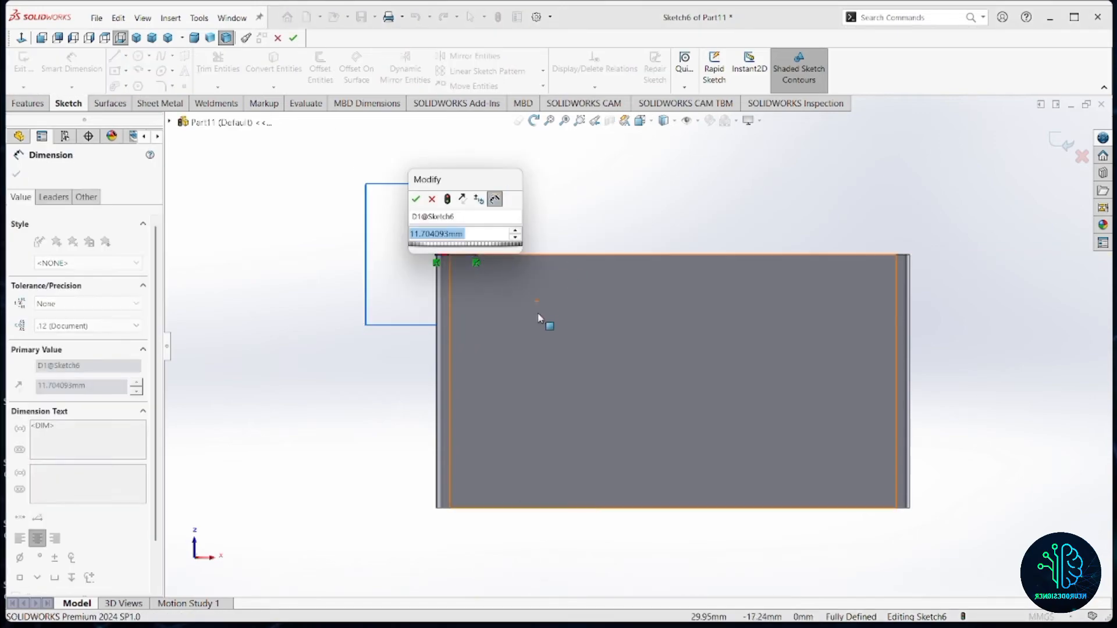
text(8)
key(Return)
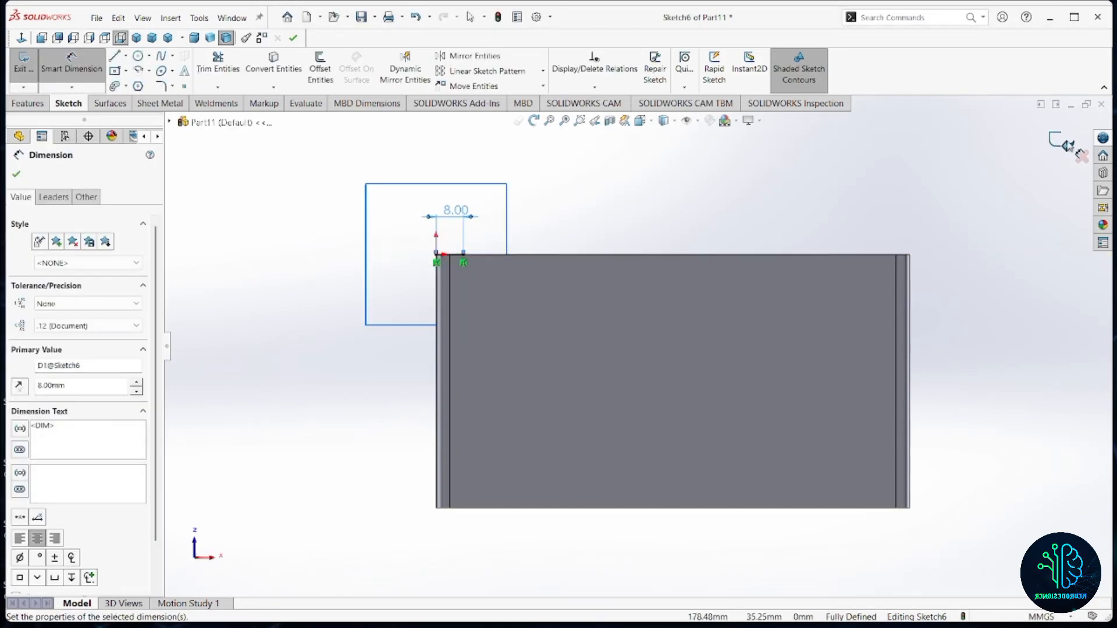
click(1068, 144)
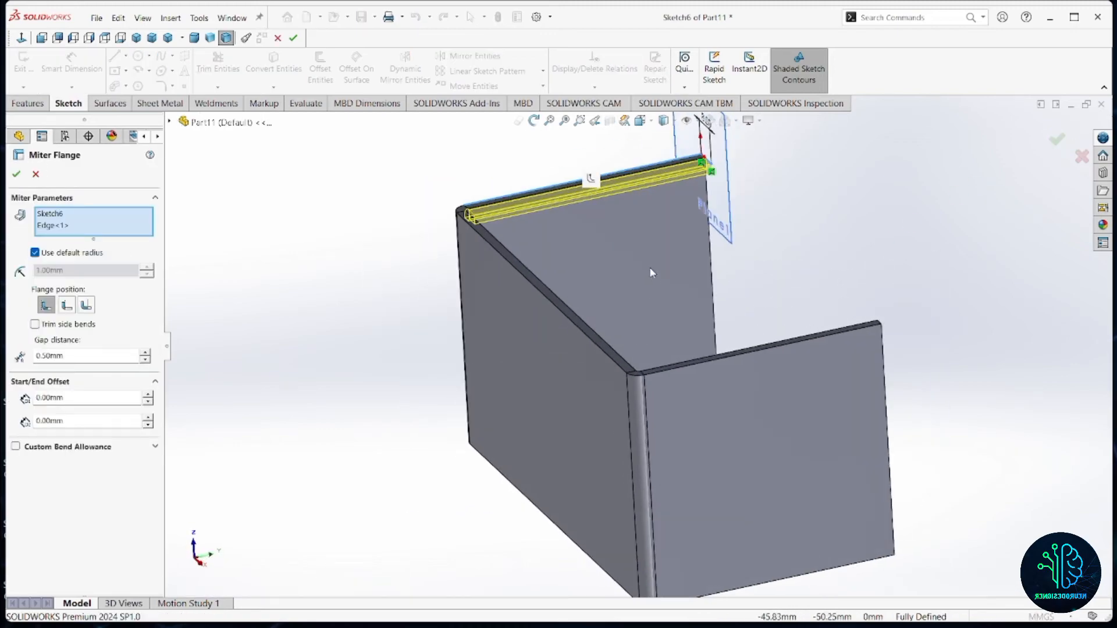
Step: Propagate the miter flange along all tangent edges of the U-shaped front and create it
scroll(651, 268, up, 1)
scroll(664, 247, down, 2)
scroll(665, 247, up, 2)
scroll(668, 245, down, 1)
mouse_move(668, 246)
middle_down()
mouse_move(708, 249)
mouse_move(673, 254)
middle_up()
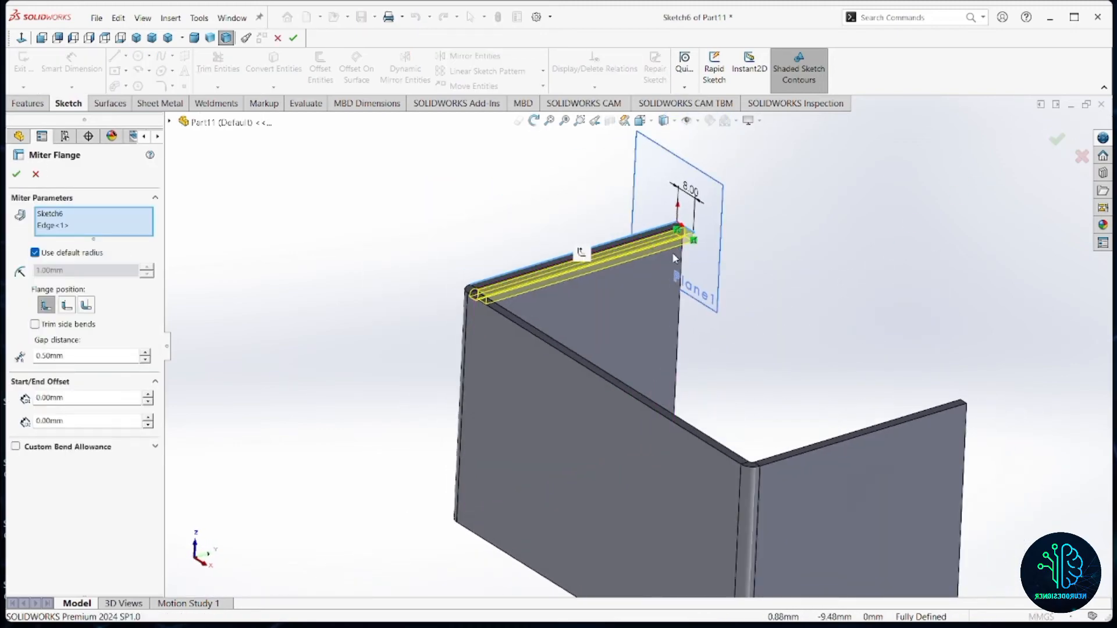
scroll(608, 244, down, 3)
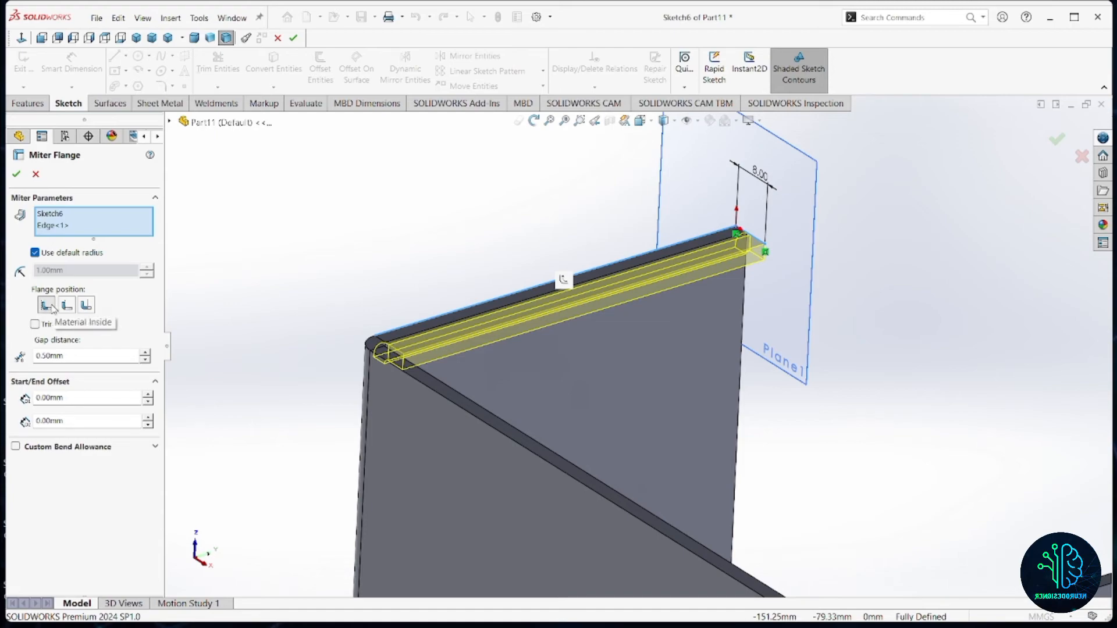
click(565, 282)
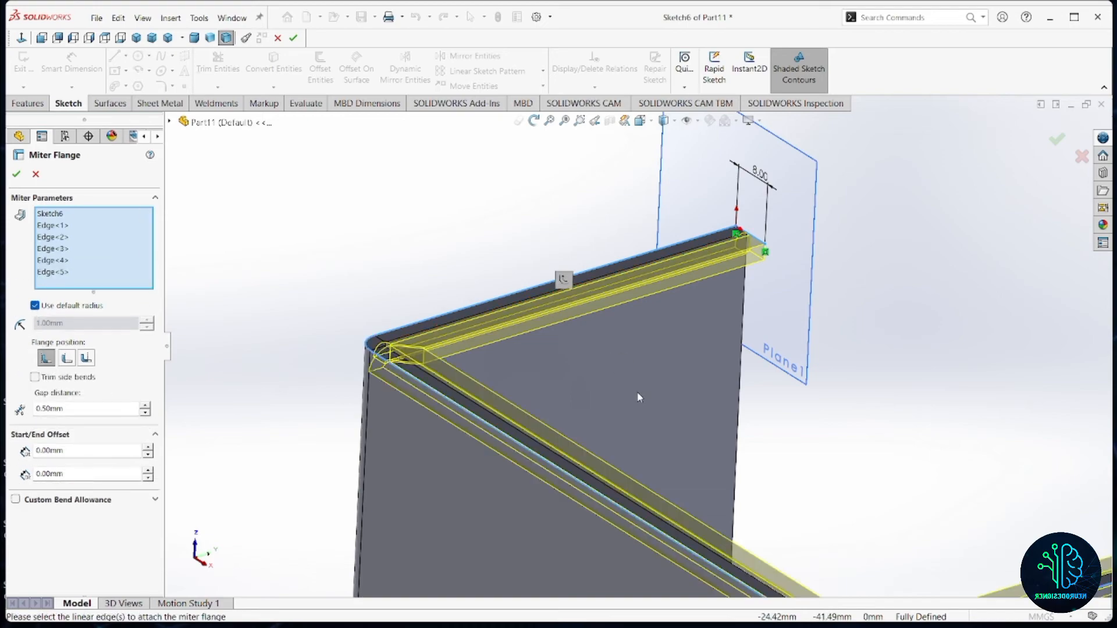
middle_drag(636, 394, 446, 484)
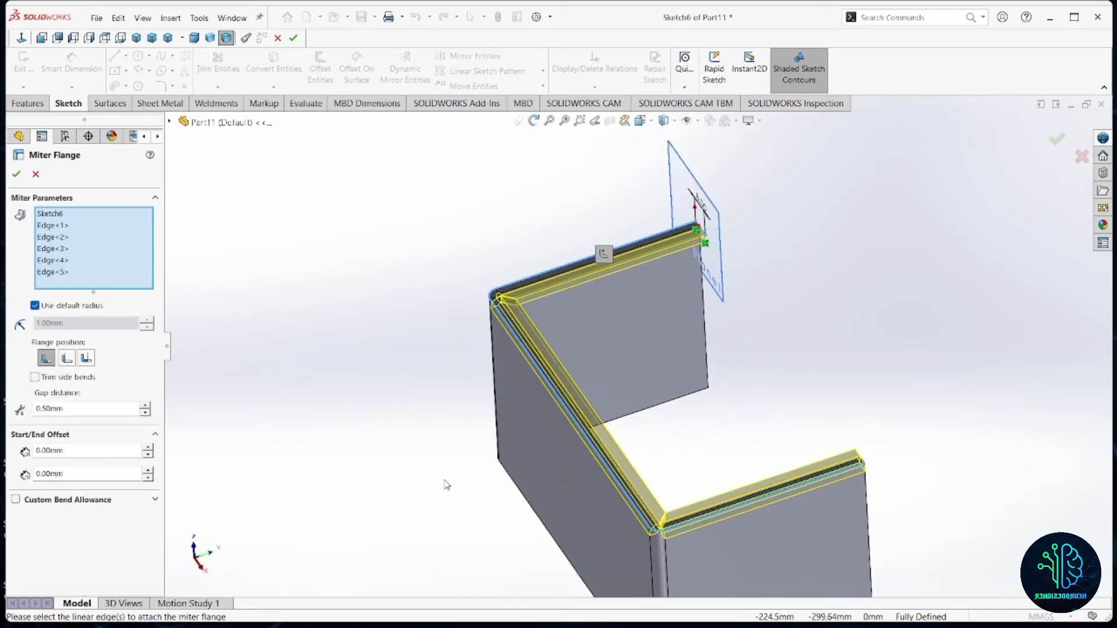
click(17, 177)
Step: Hide the reference plane of the miter flange sketch
scroll(596, 342, up, 2)
middle_drag(599, 342, 653, 287)
click(785, 260)
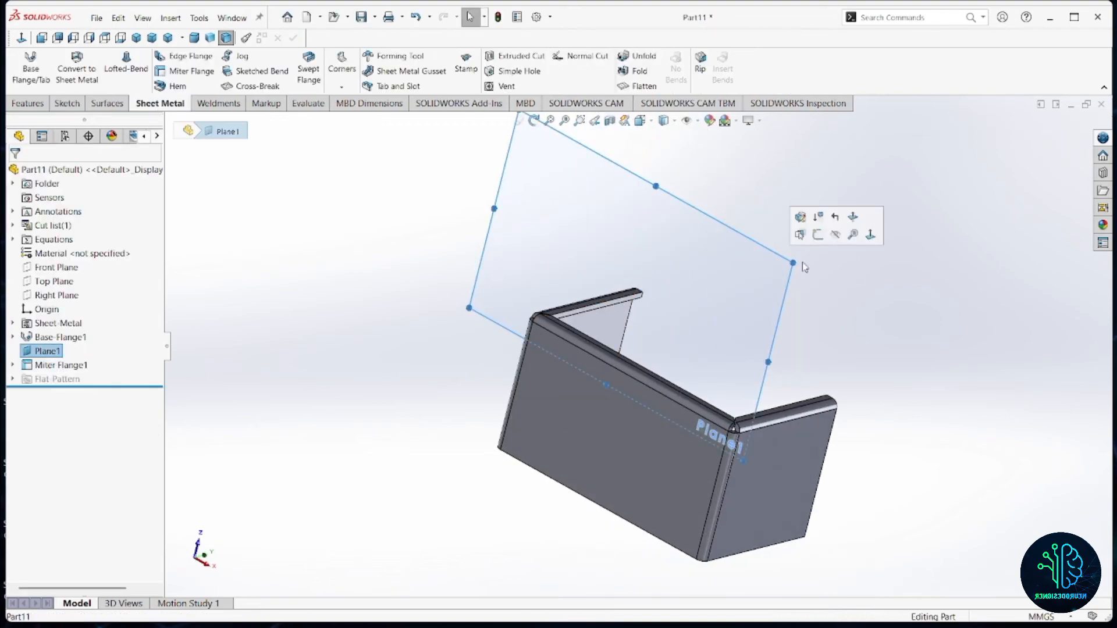
click(837, 235)
Step: Start a mirror about the base's thin end face opposite the miter flange
middle_drag(726, 371, 634, 474)
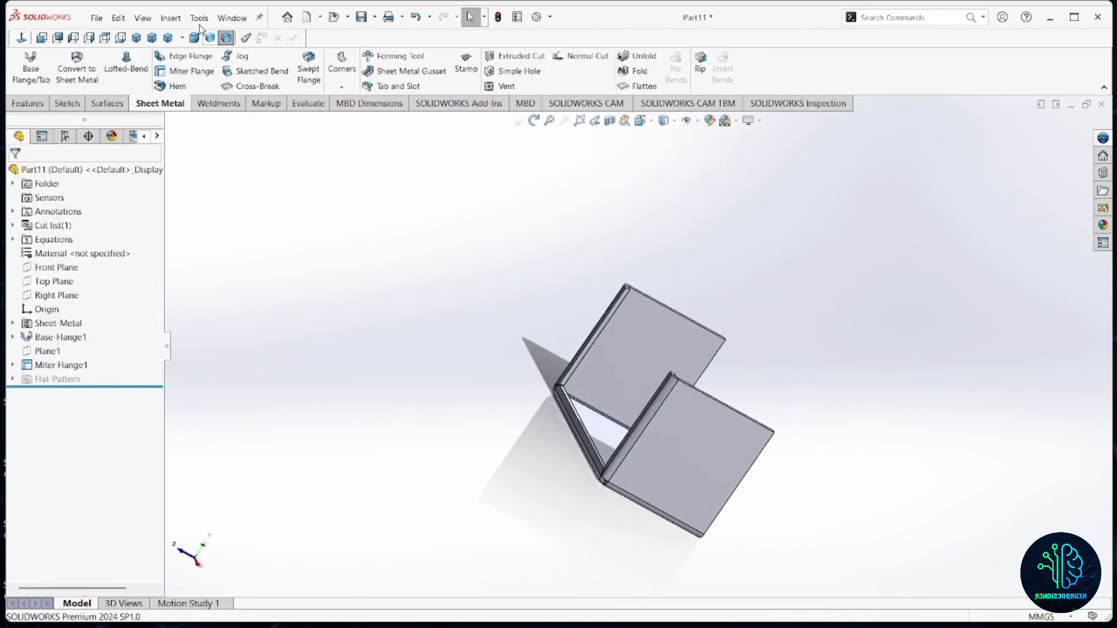
middle_drag(523, 407, 629, 377)
scroll(736, 333, down, 2)
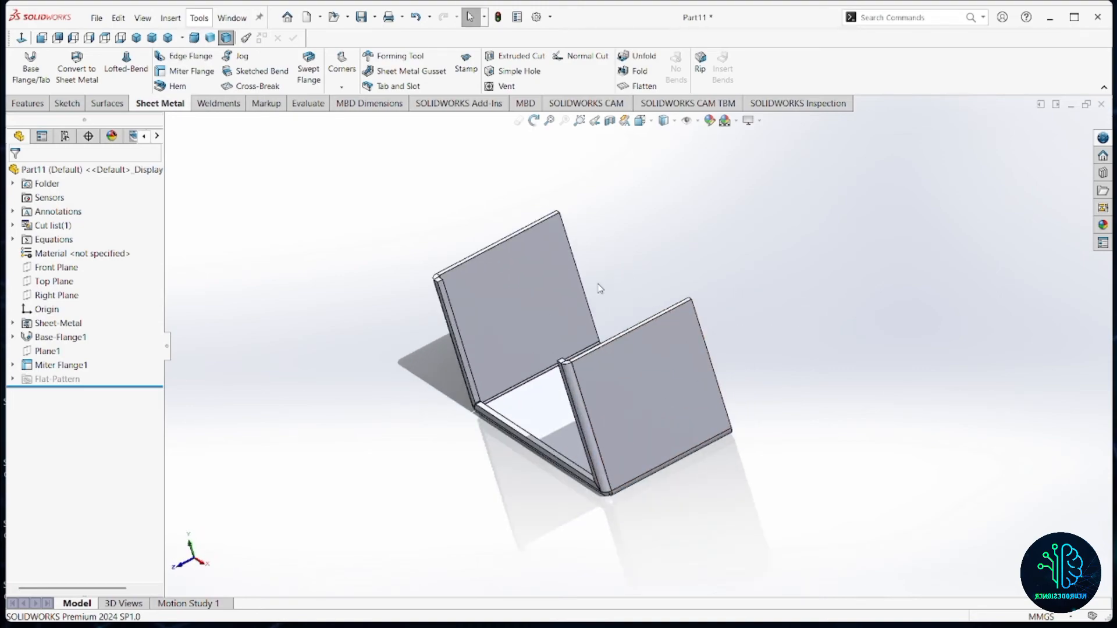
middle_drag(686, 342, 679, 463)
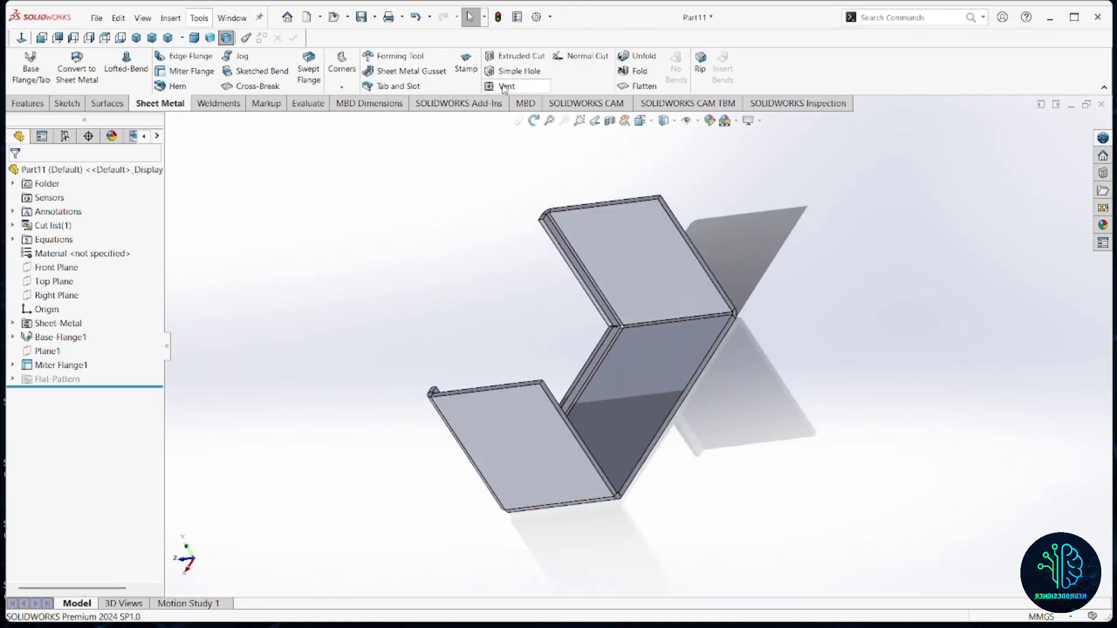
click(28, 103)
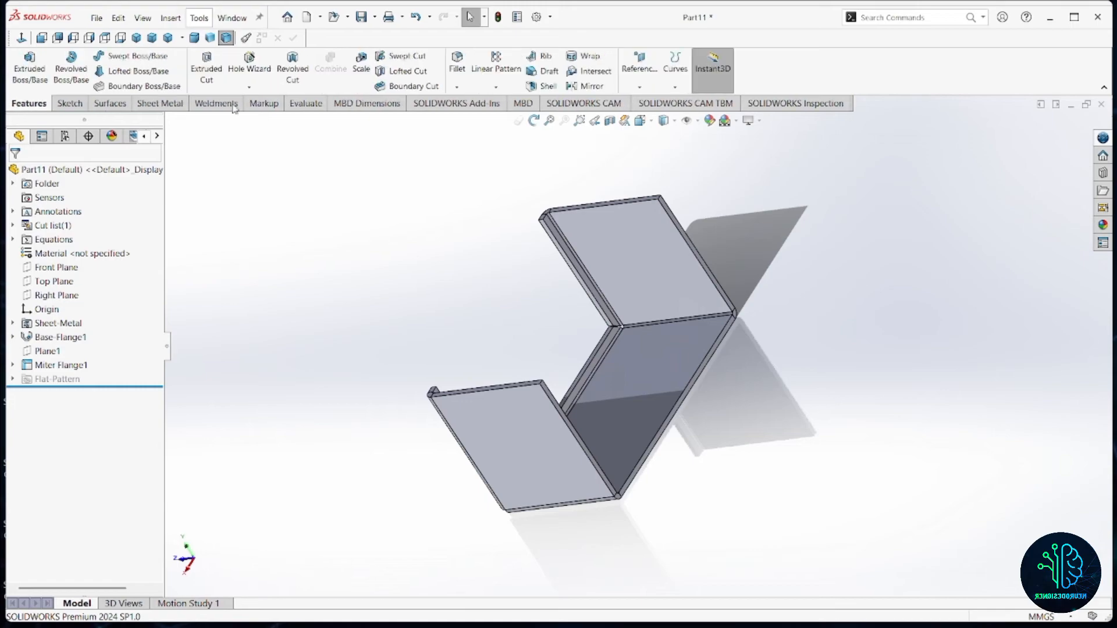
click(589, 86)
scroll(626, 459, down, 2)
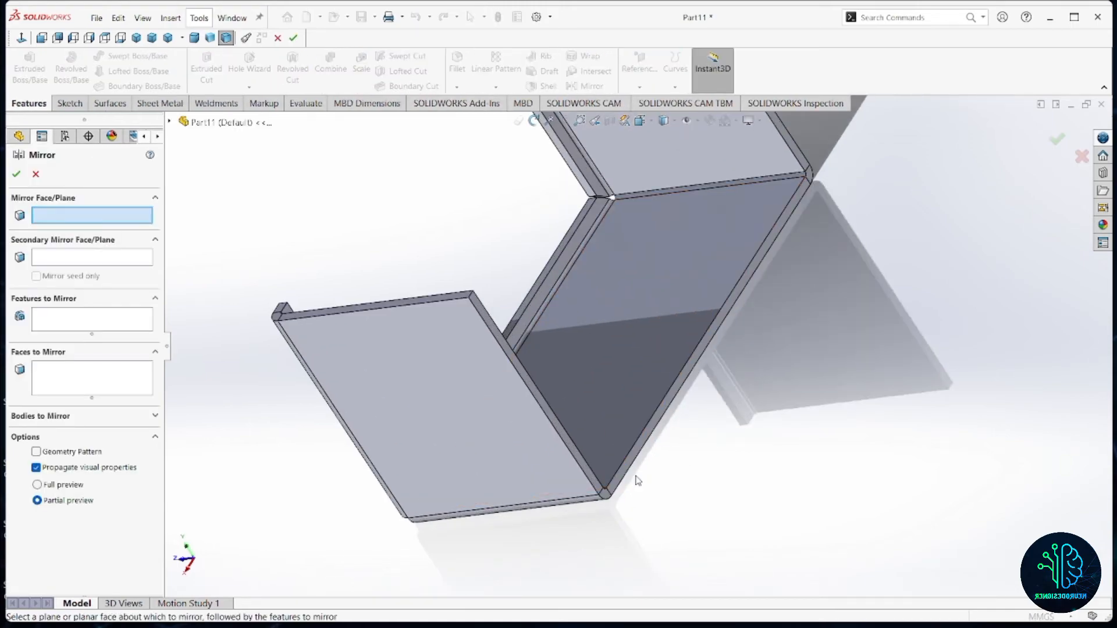
click(621, 479)
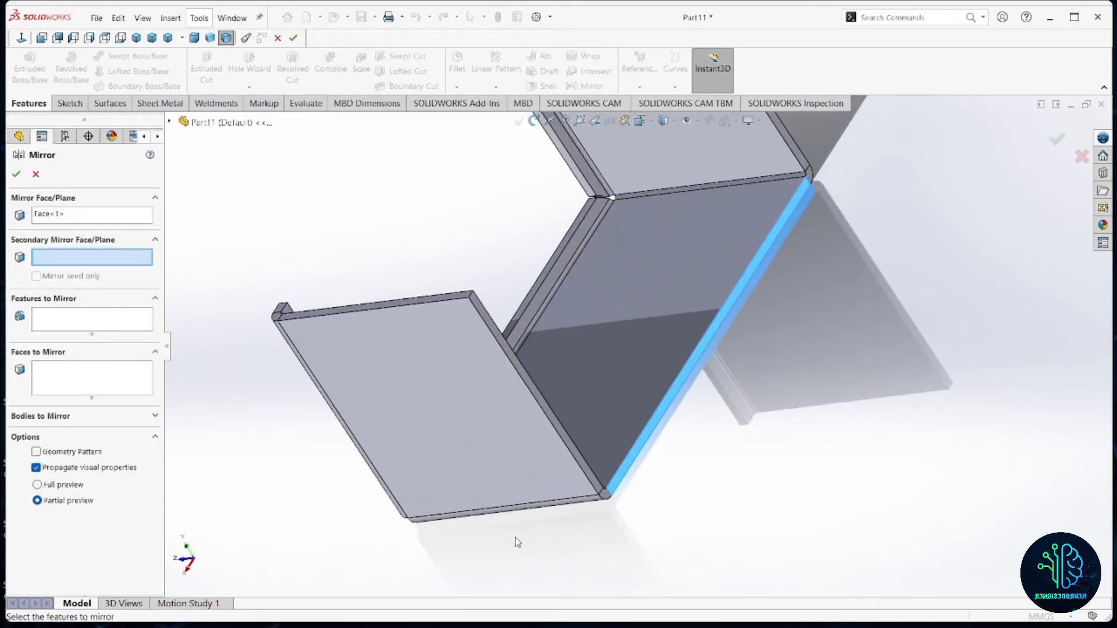
Step: Mirror the whole sheet metal body about the selected end face, with the solids merged
click(85, 375)
middle_drag(365, 316, 457, 274)
scroll(352, 365, up, 3)
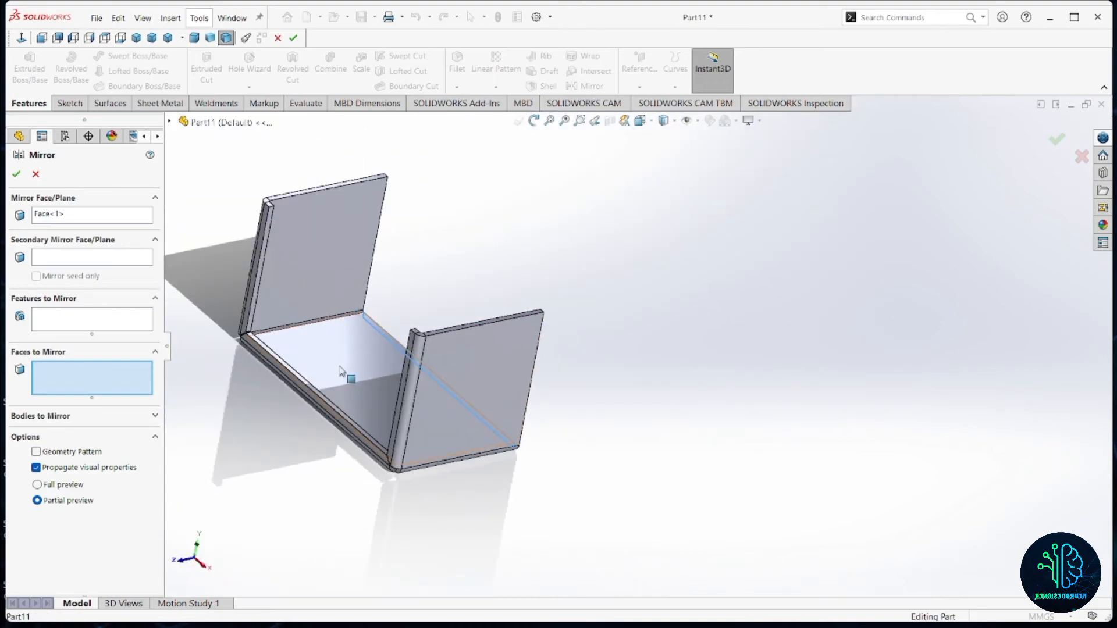
click(39, 418)
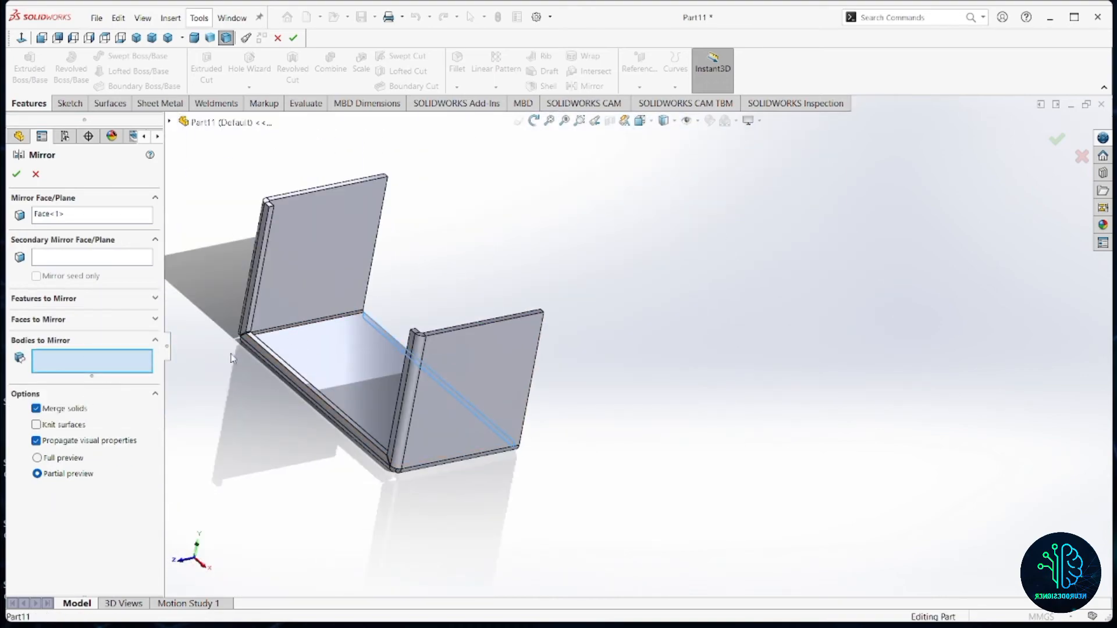
click(352, 357)
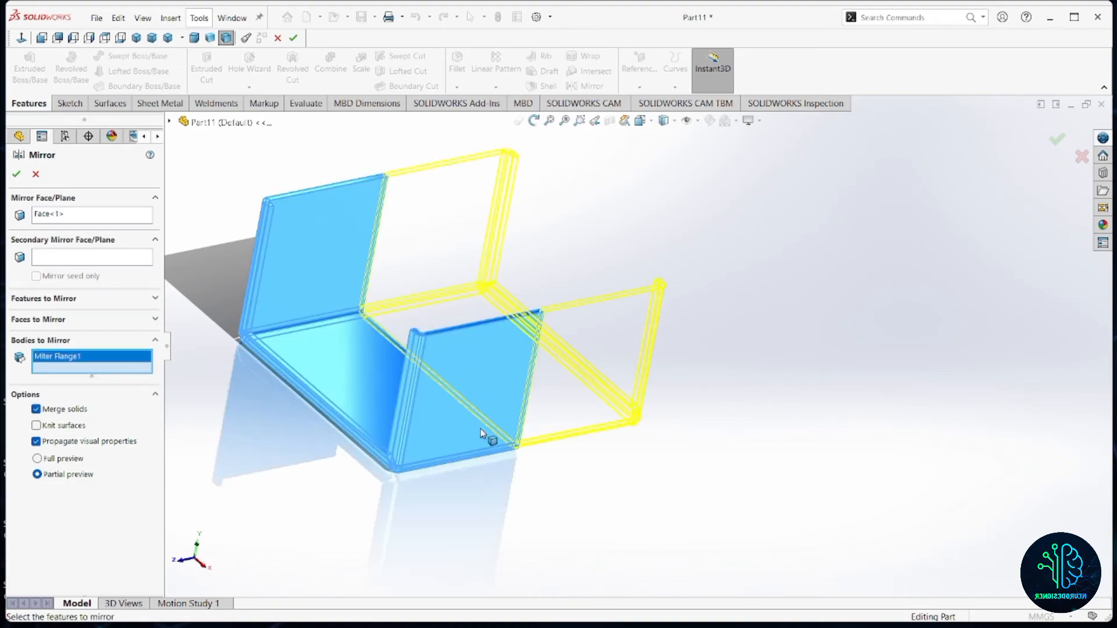
click(16, 174)
scroll(452, 279, down, 3)
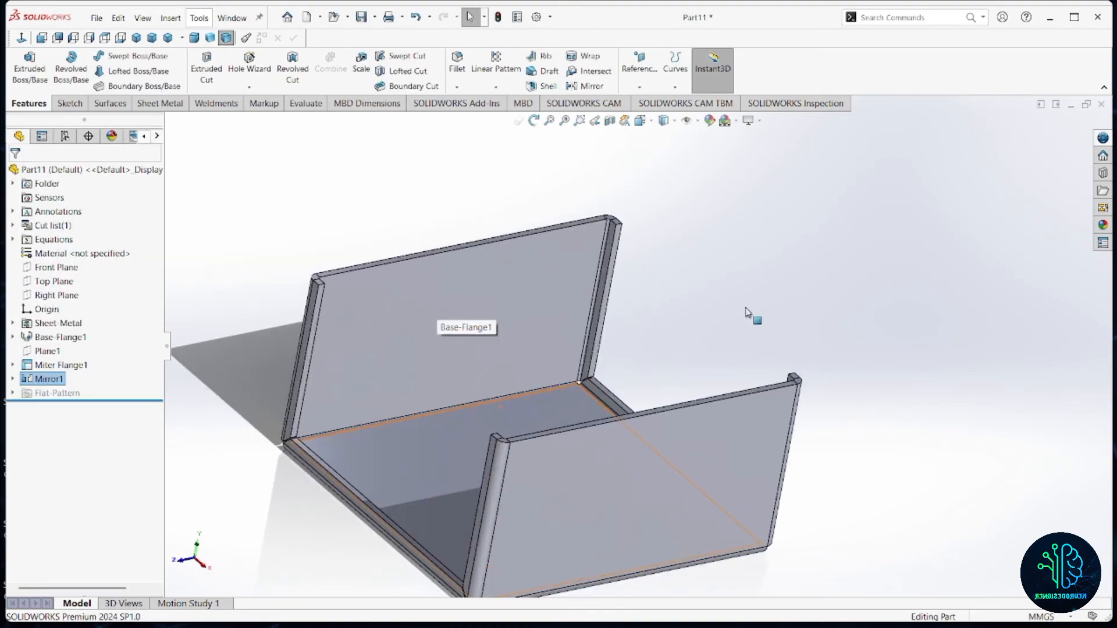
Step: Consult the Sheet 3 drawing in WPS Photos for the dimensions of the tab above the side wall
click(746, 312)
middle_drag(746, 312, 424, 221)
click(168, 37)
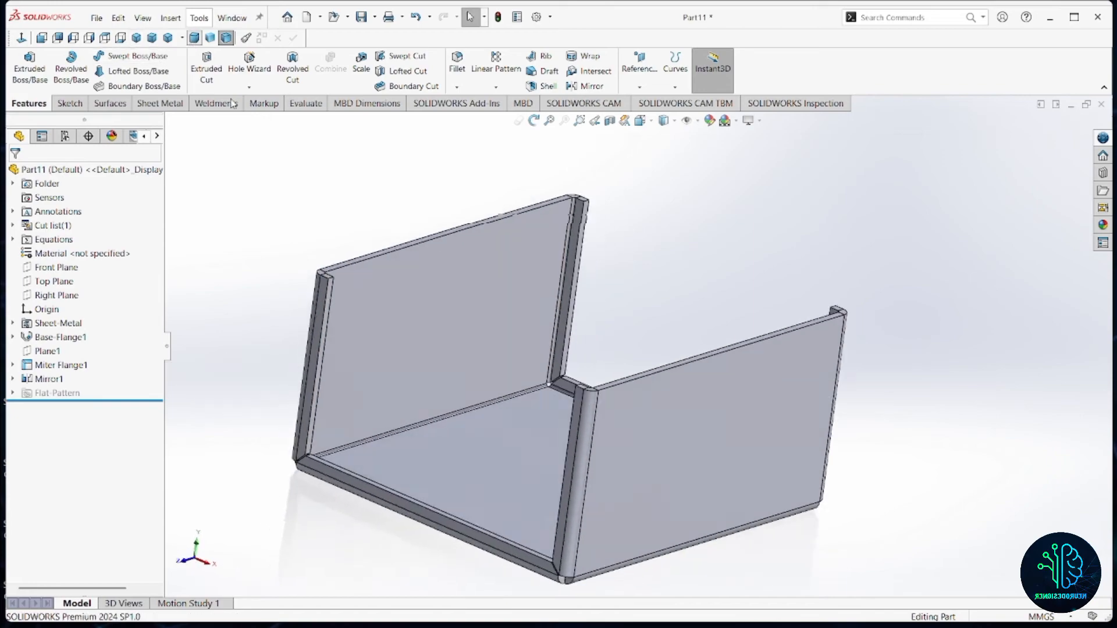
mouse_move(815, 607)
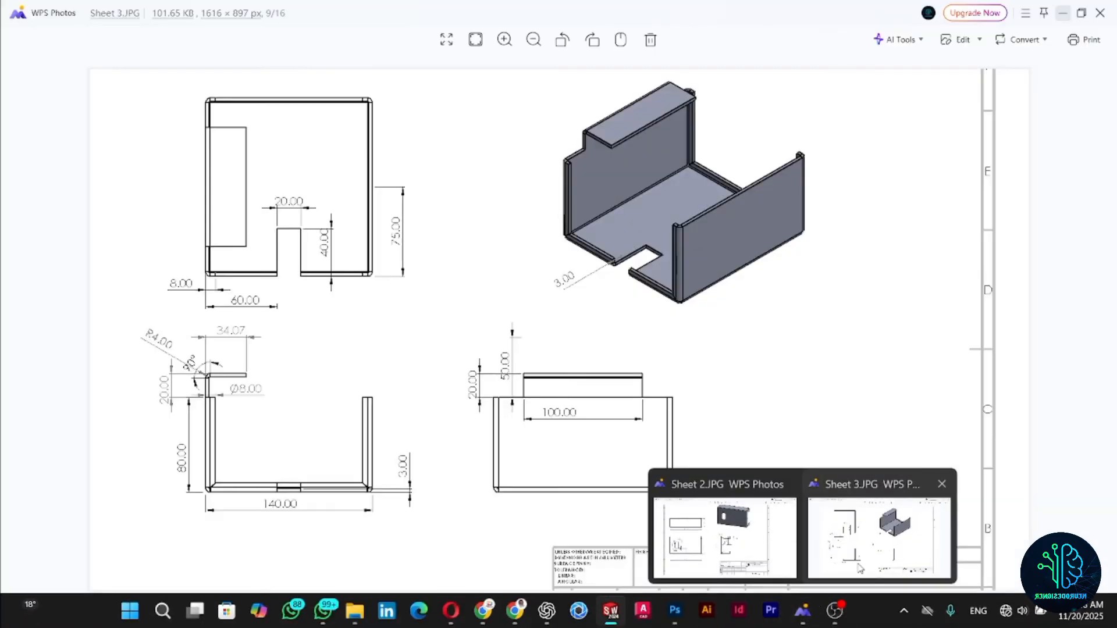
click(861, 567)
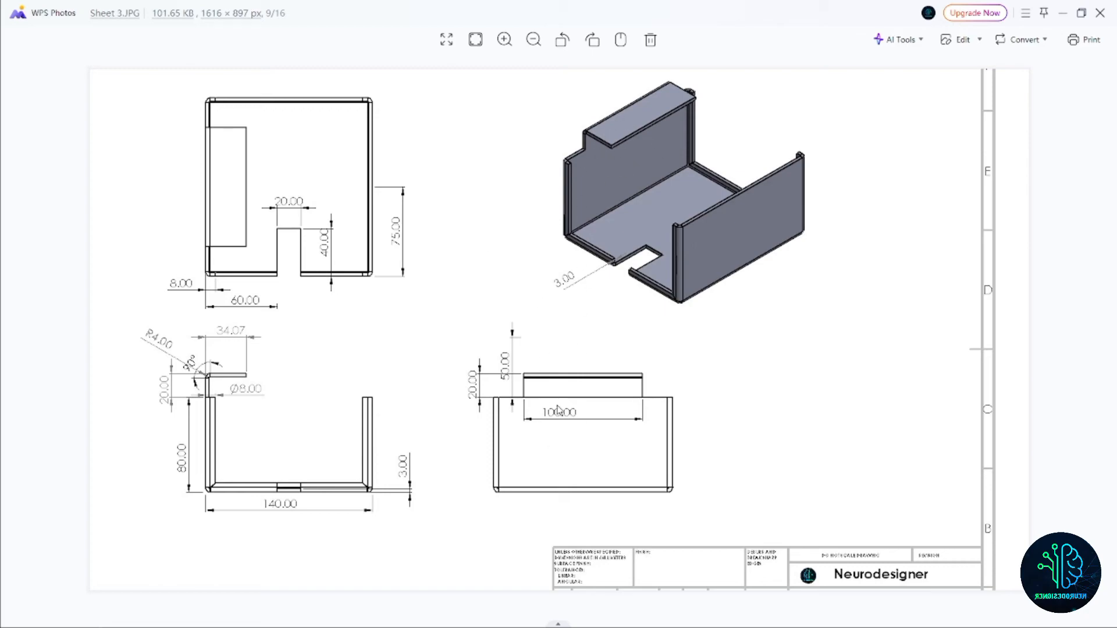
click(1062, 14)
Step: On the inner face of the tall wall without the tab, sketch a corner rectangle about 46 mm high rising from its upper edge
click(484, 287)
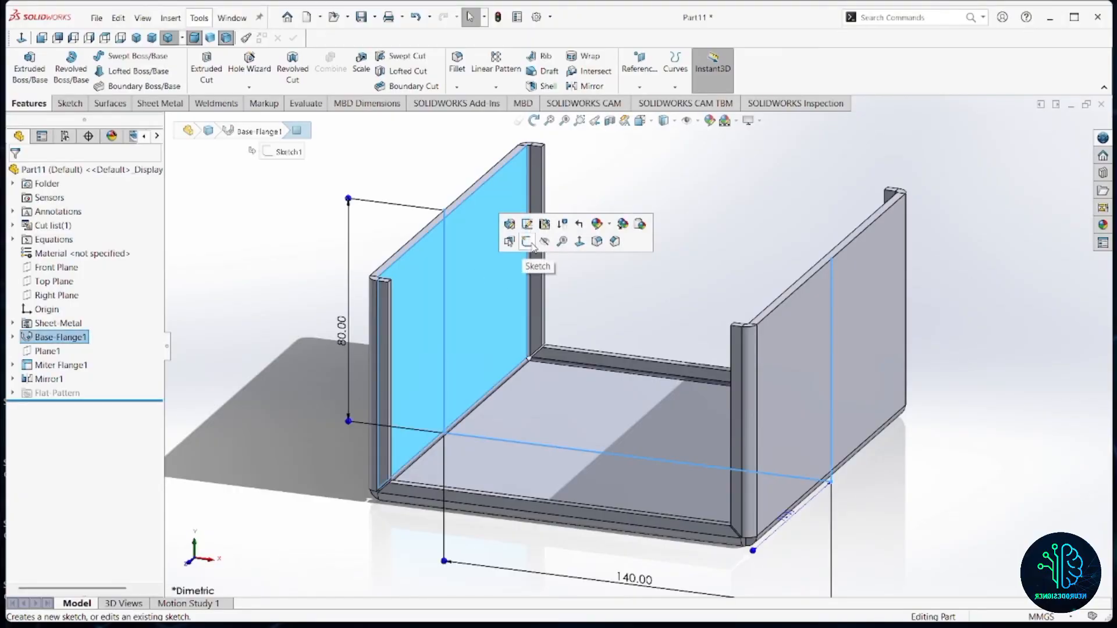
click(531, 243)
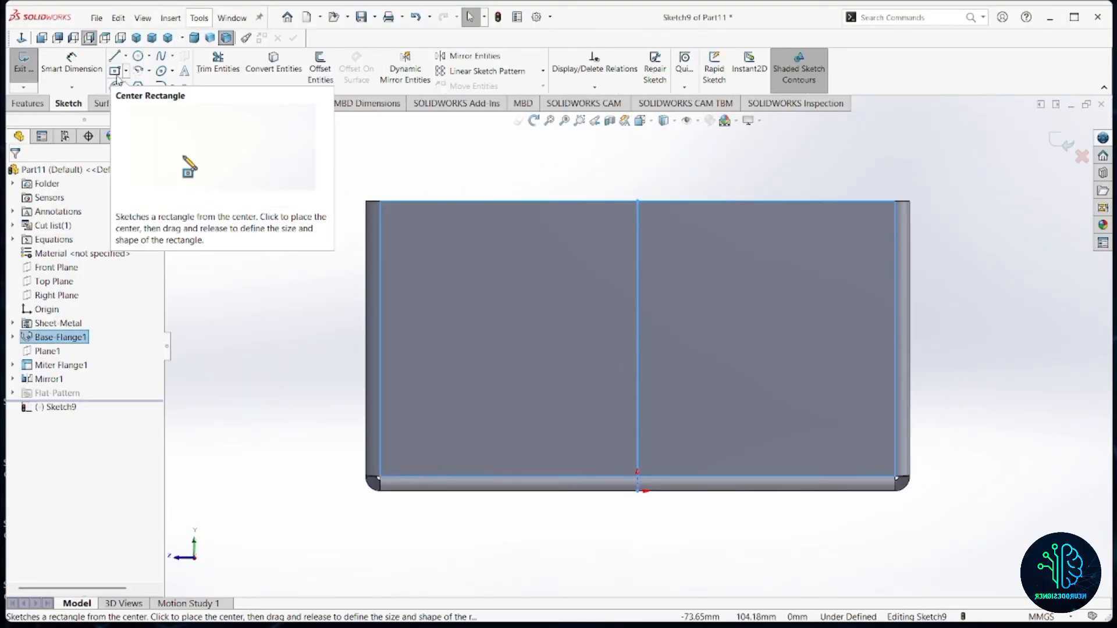
click(125, 71)
click(143, 82)
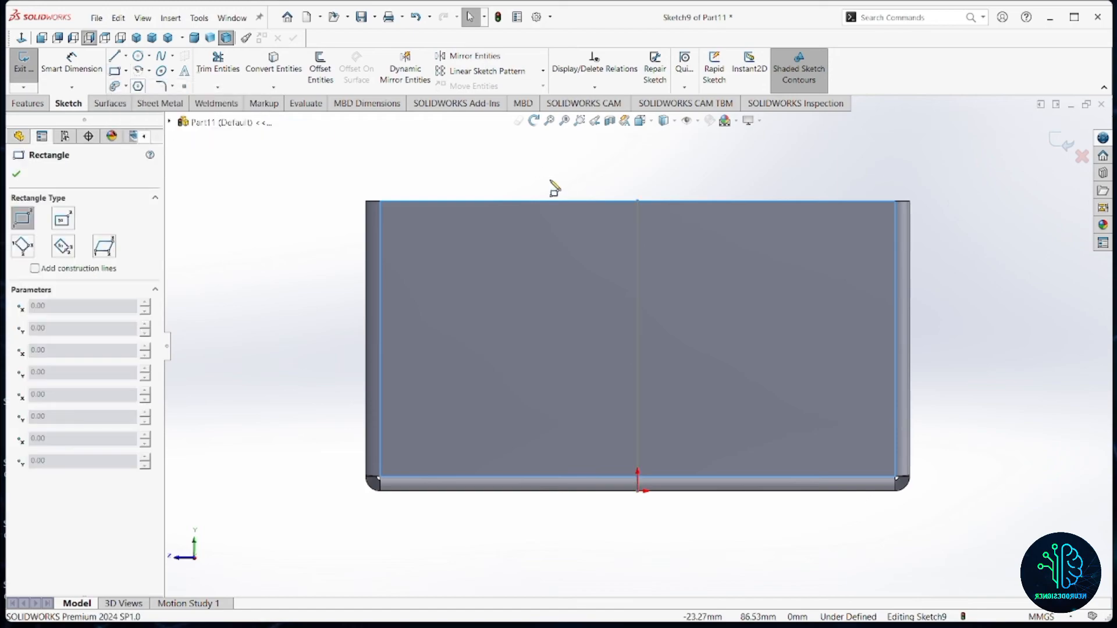
click(494, 201)
scroll(637, 346, up, 3)
click(703, 195)
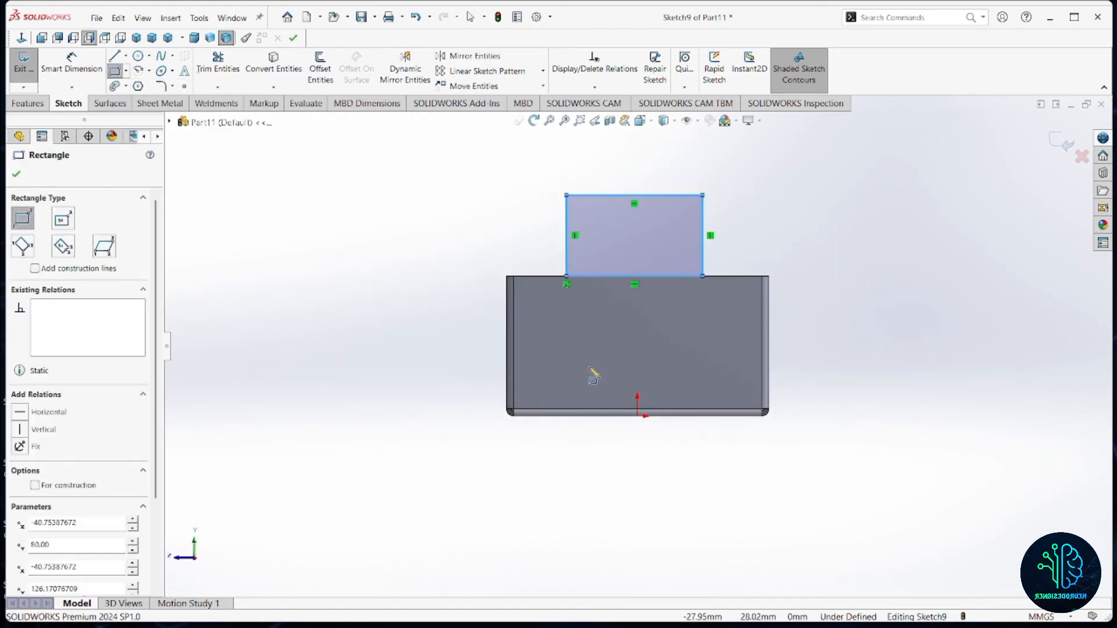
key(Escape)
scroll(666, 302, up, 4)
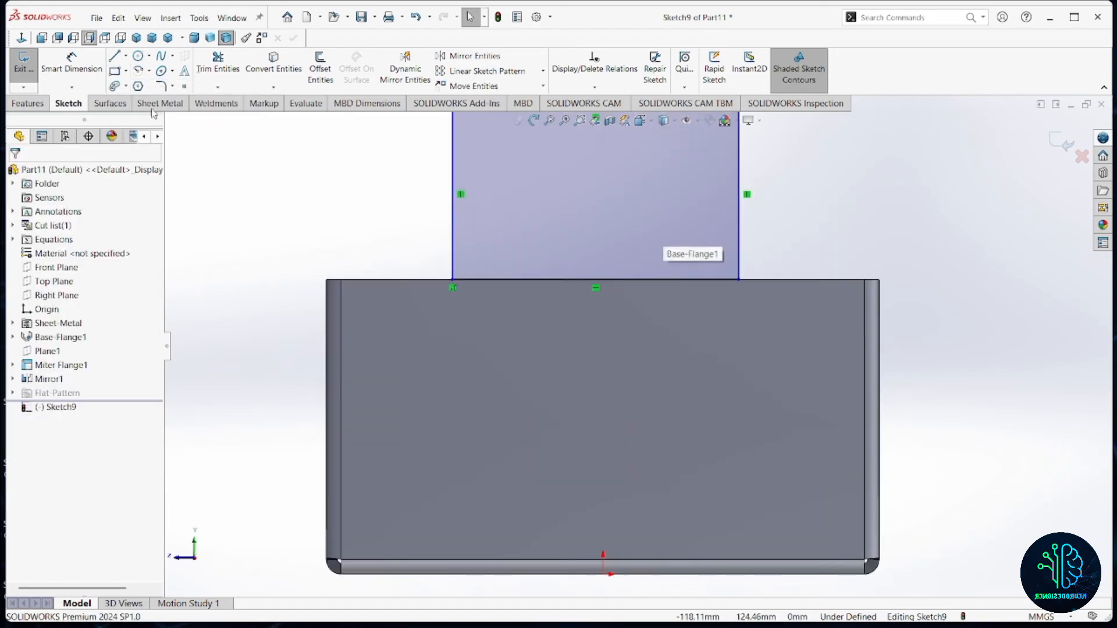
Step: Draw a vertical construction centerline about 69 mm long upward from the origin
click(126, 57)
click(139, 83)
scroll(605, 504, up, 3)
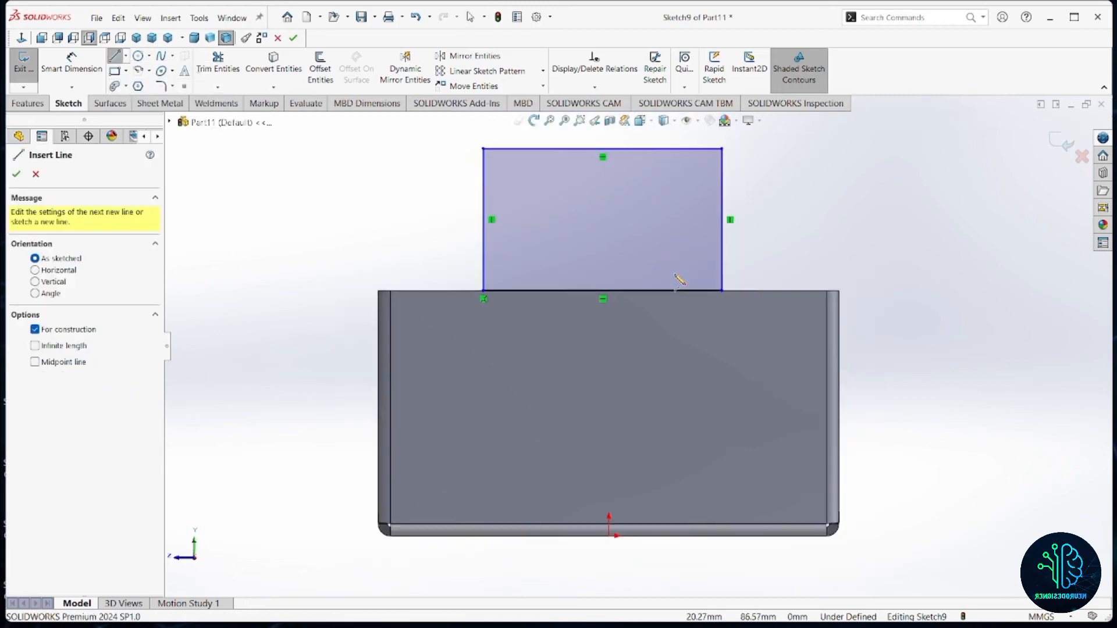
click(618, 477)
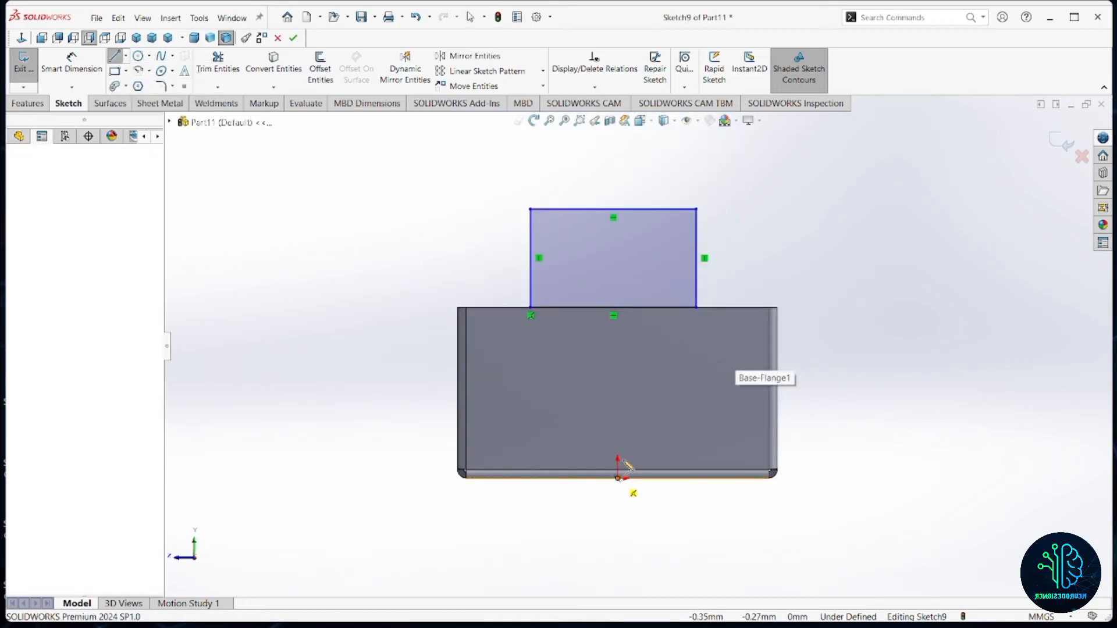
click(619, 331)
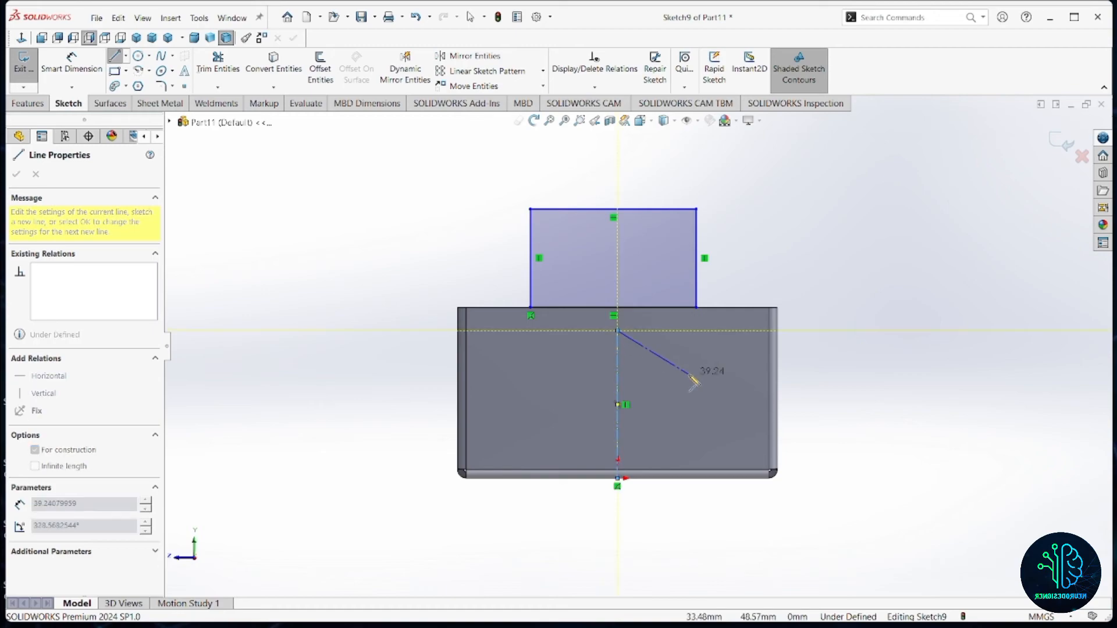
key(Escape)
Step: Make the rectangle's two vertical sides symmetric about the construction centerline
click(618, 369)
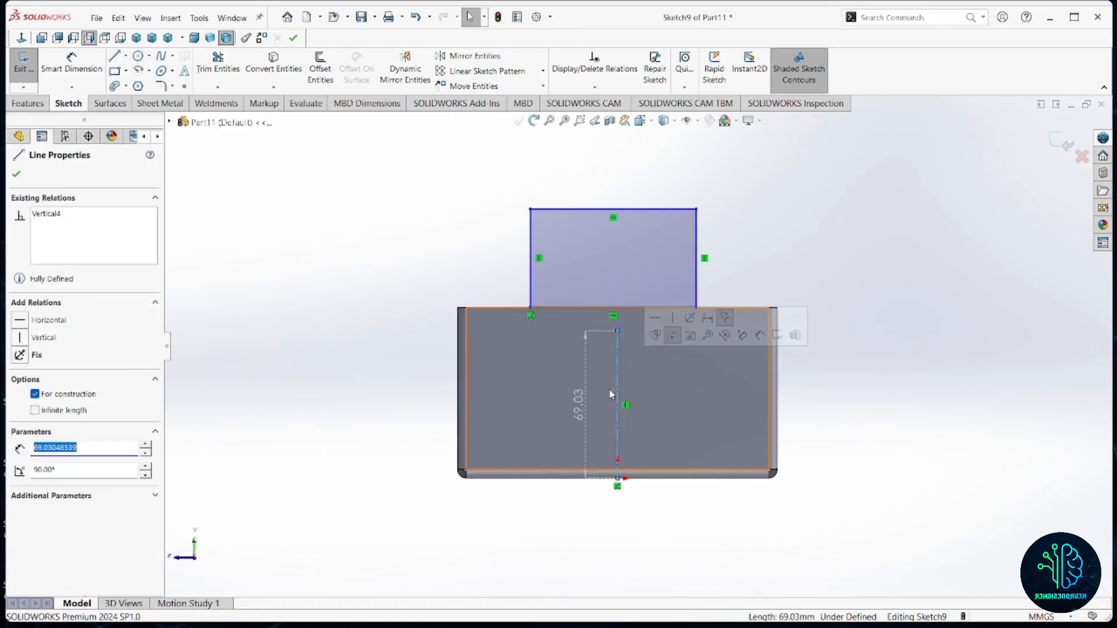
ctrl+click(530, 278)
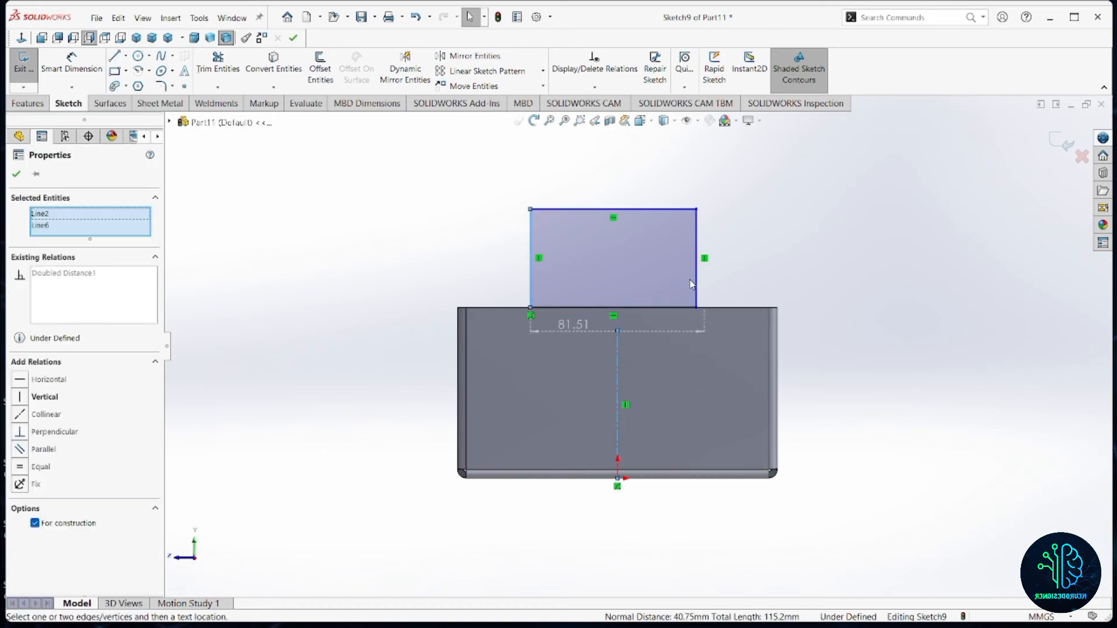
ctrl+click(697, 287)
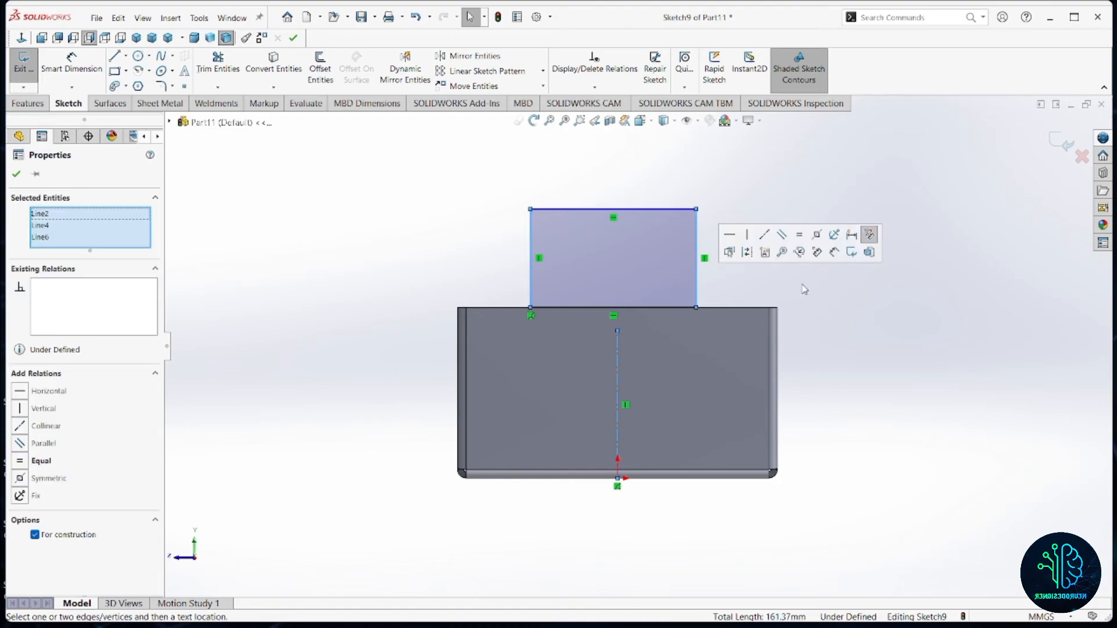
click(817, 234)
Step: Dimension the rectangle 100 mm wide and 50 mm high
click(71, 63)
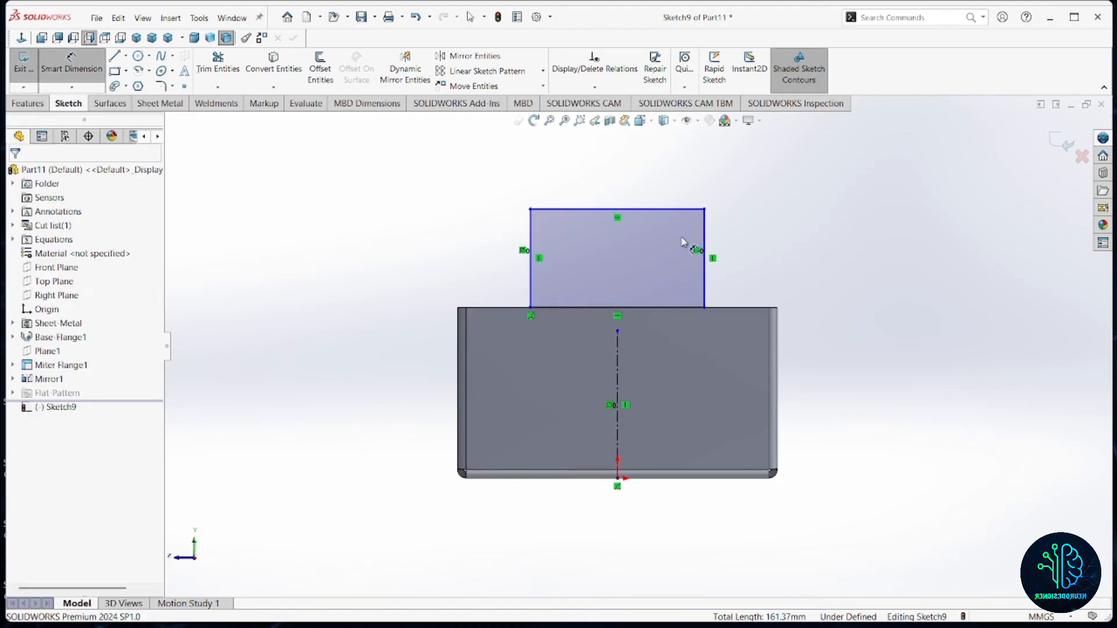
click(638, 209)
click(616, 176)
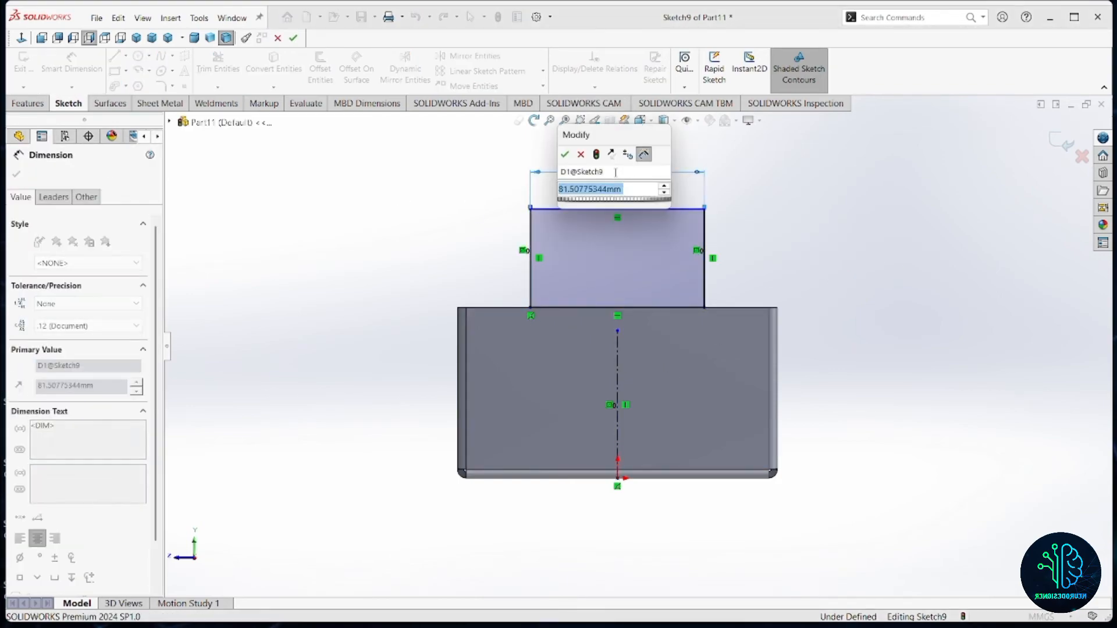
text(100)
key(Return)
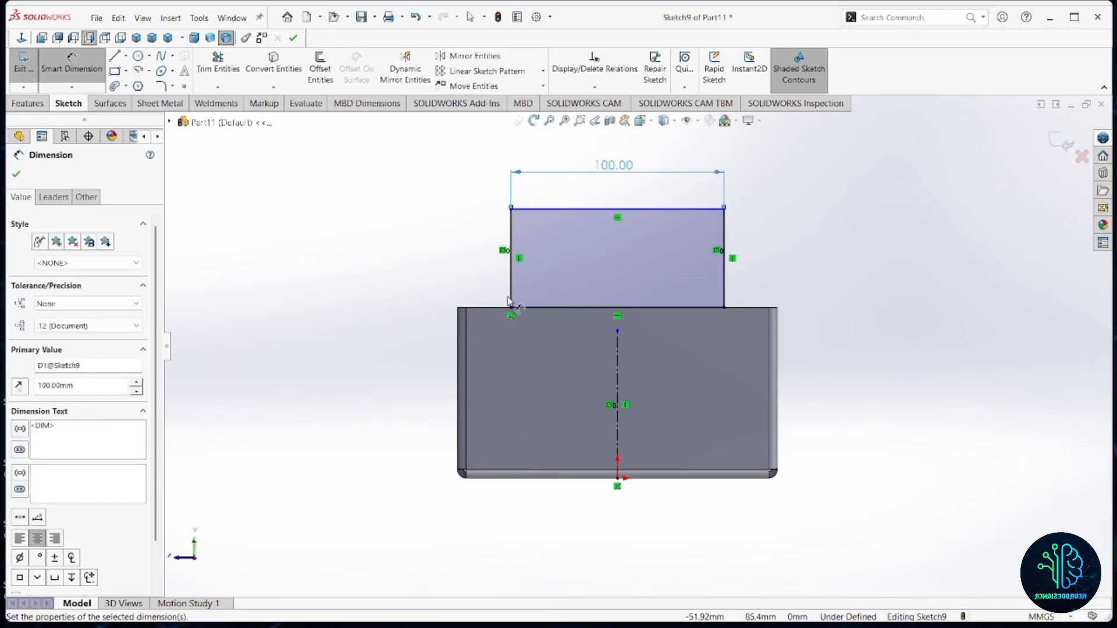
click(511, 279)
click(465, 259)
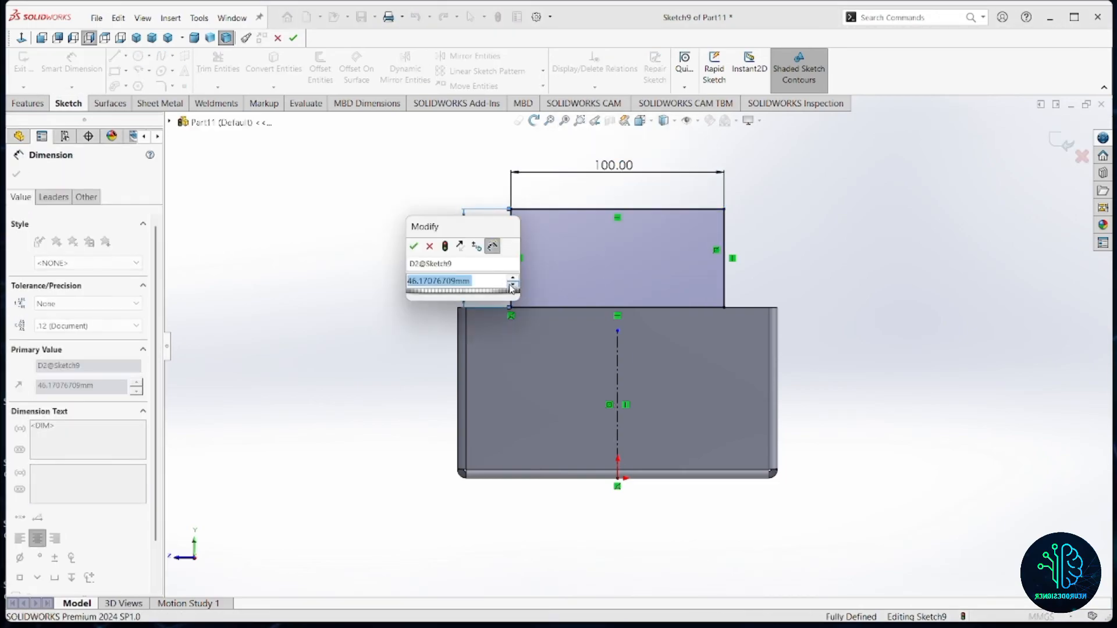
text(50)
key(Return)
Step: Create a Base Flange/Tab from the rectangle sketch, merged with the existing wall
scroll(637, 279, up, 1)
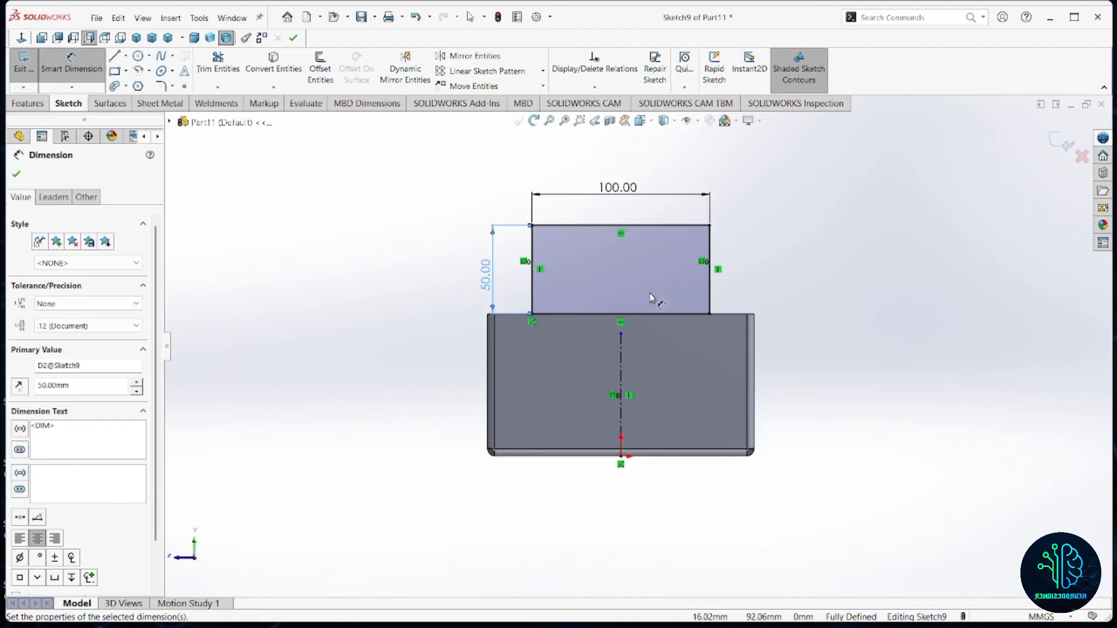
scroll(650, 298, down, 2)
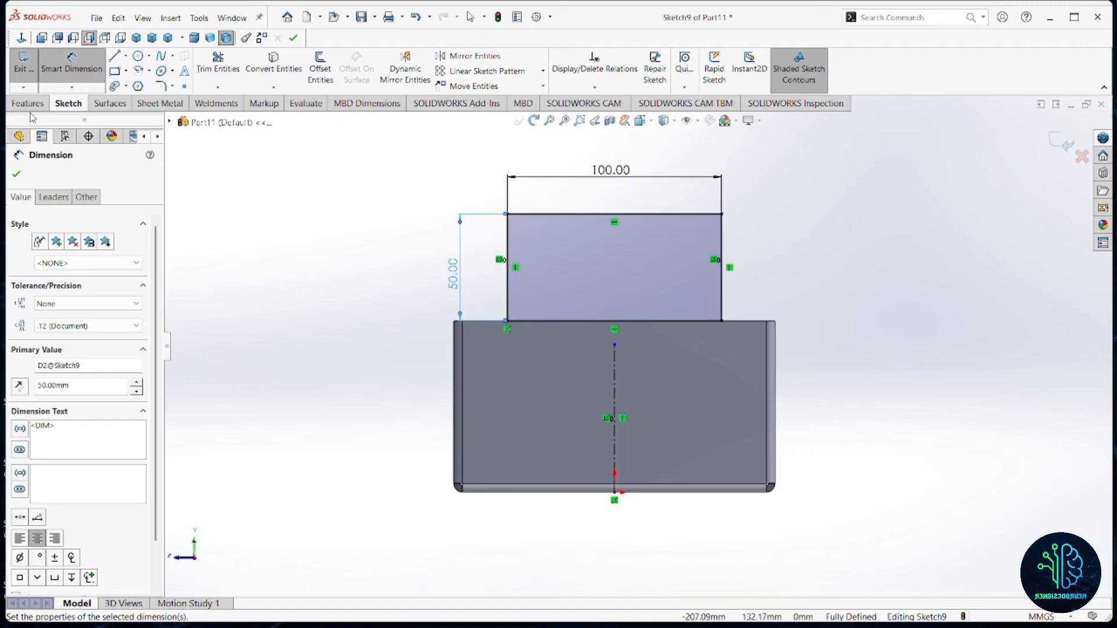
click(173, 107)
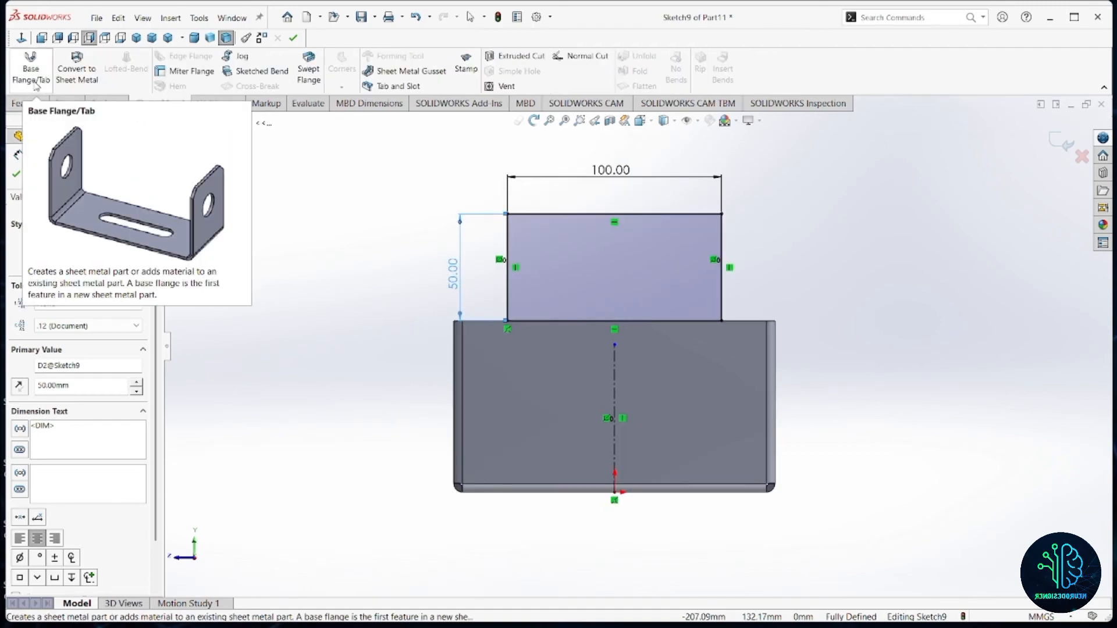
click(26, 76)
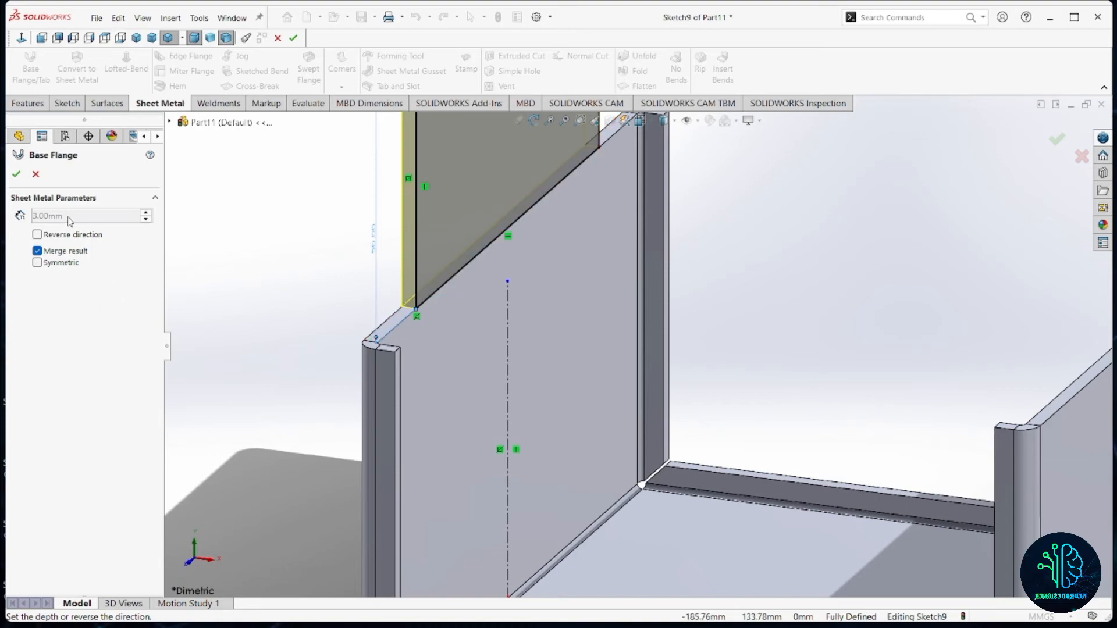
click(18, 175)
scroll(541, 291, down, 10)
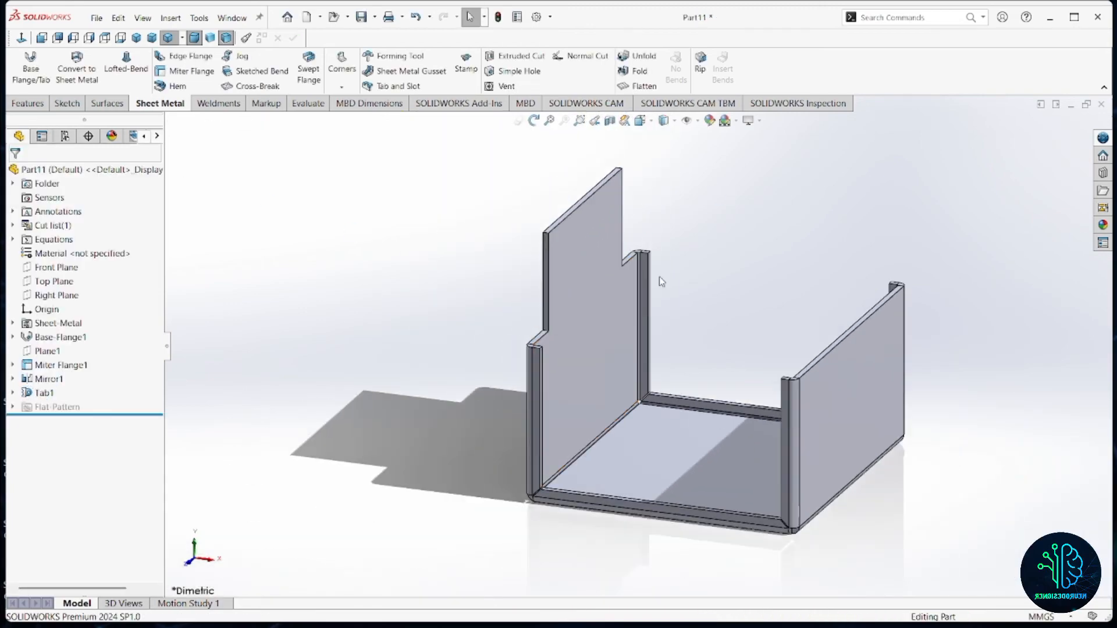
Step: Start a Sketched Bend on the tab's inner face and draw a horizontal bend line from one side edge to just past the other
scroll(599, 249, down, 6)
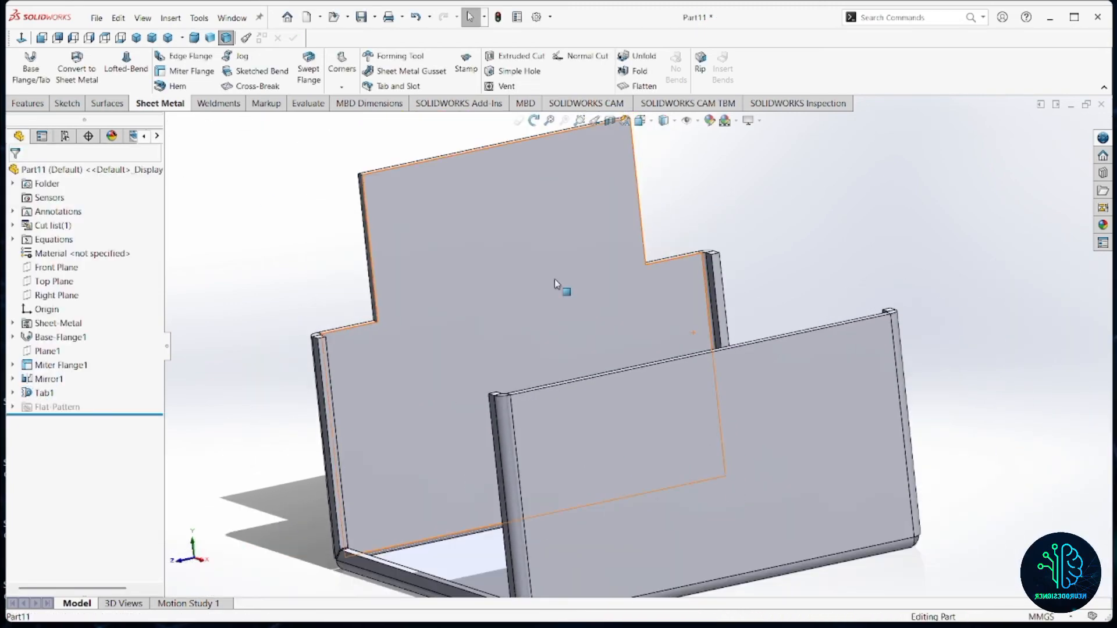
scroll(568, 271, up, 2)
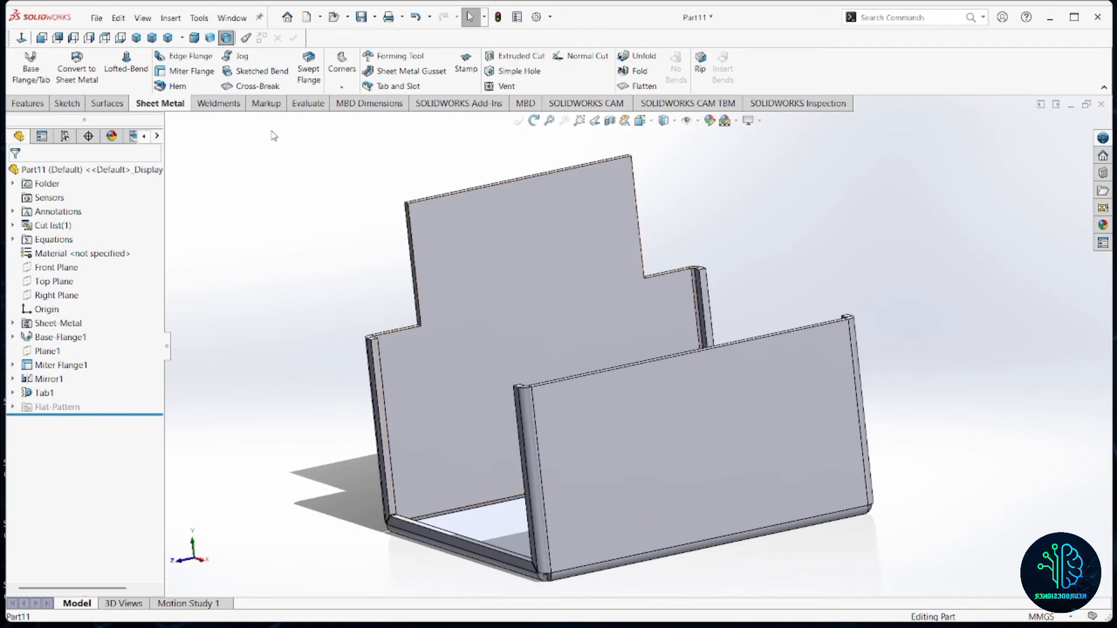
click(268, 72)
click(524, 256)
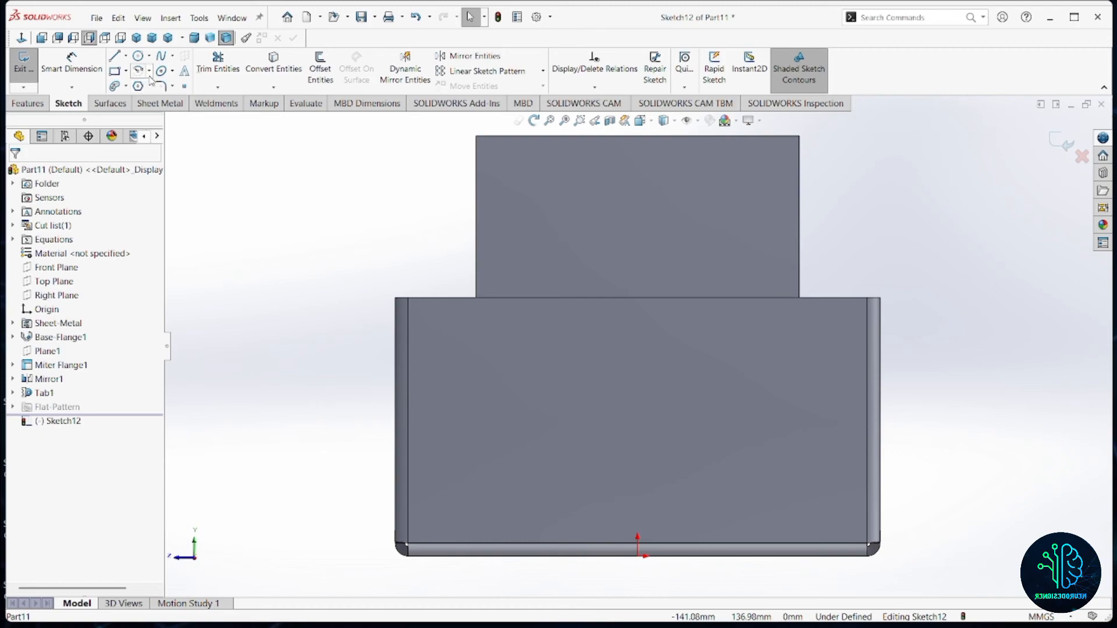
click(114, 56)
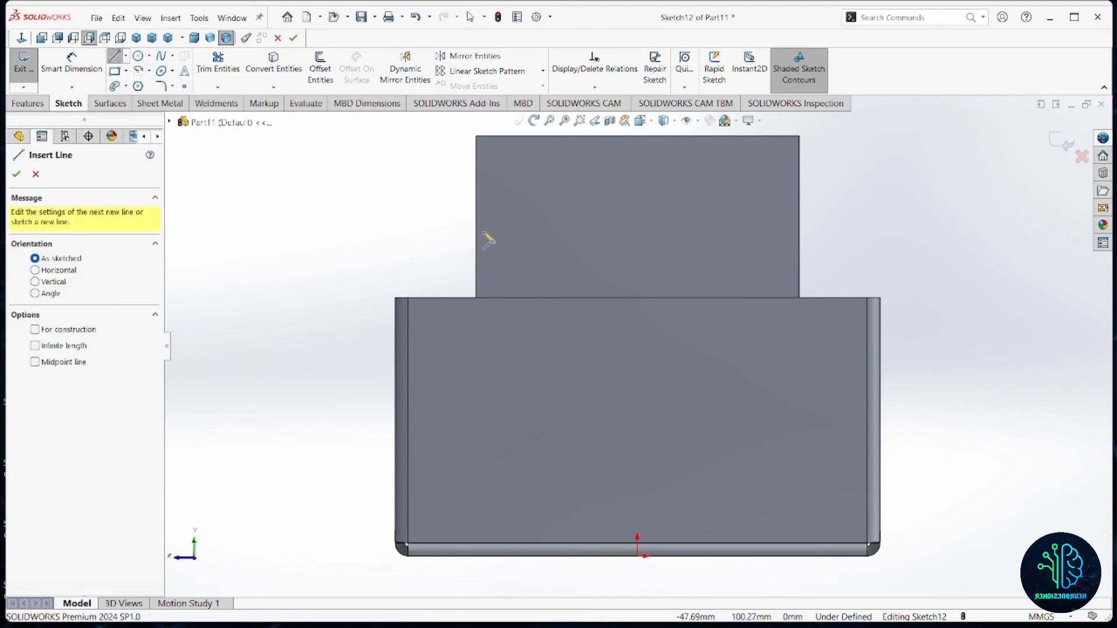
click(477, 232)
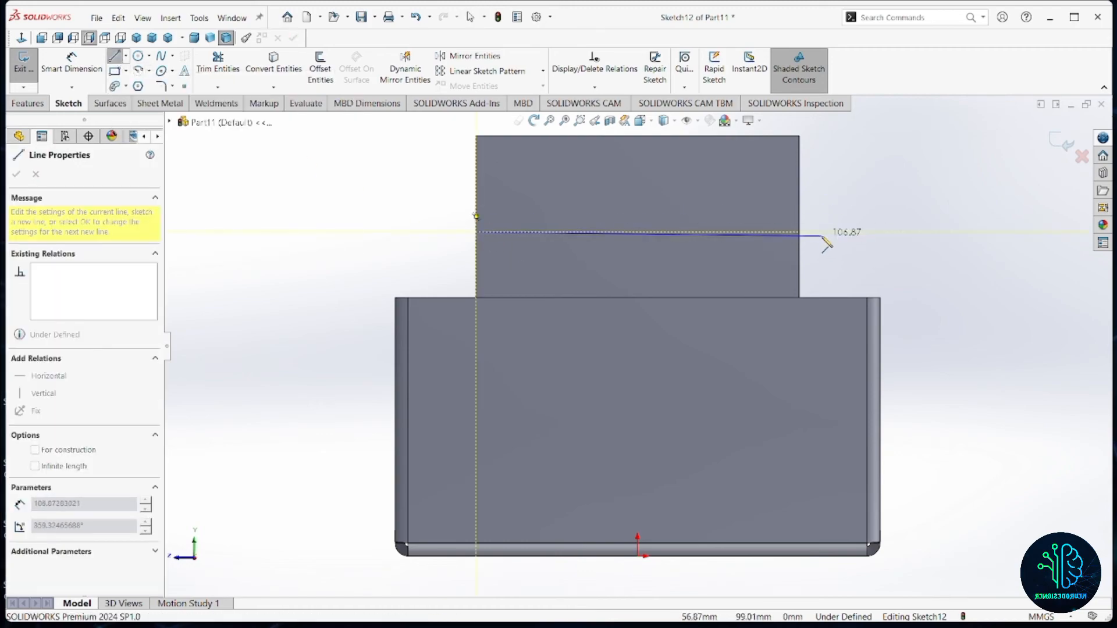
click(814, 231)
Step: Dimension the bend line 20 mm above the wall's upper edge
click(71, 64)
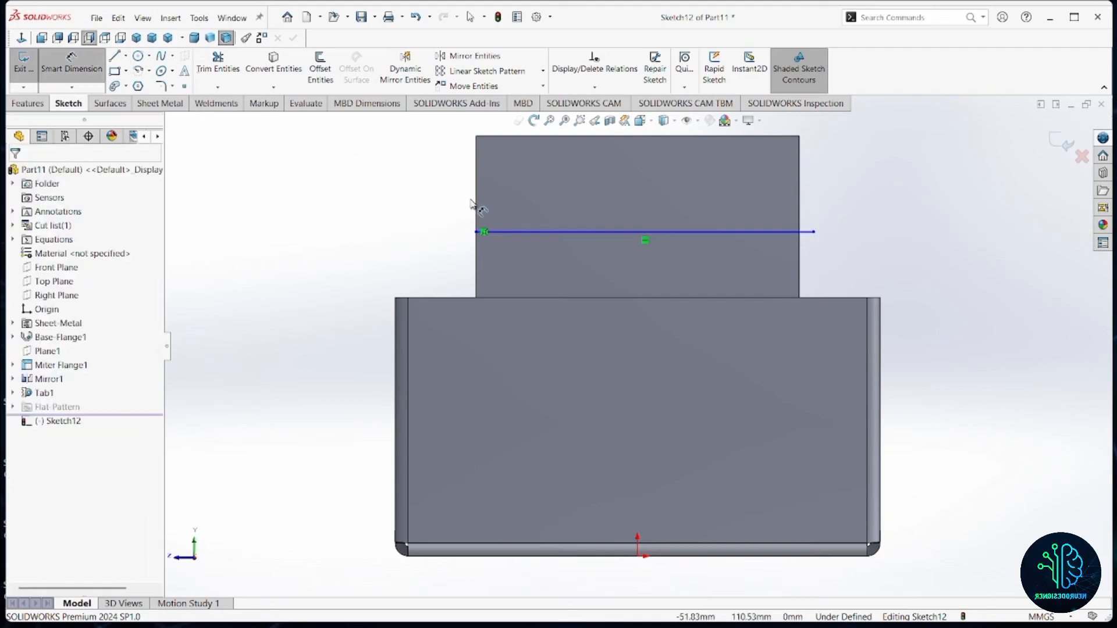
click(512, 232)
click(448, 299)
click(372, 247)
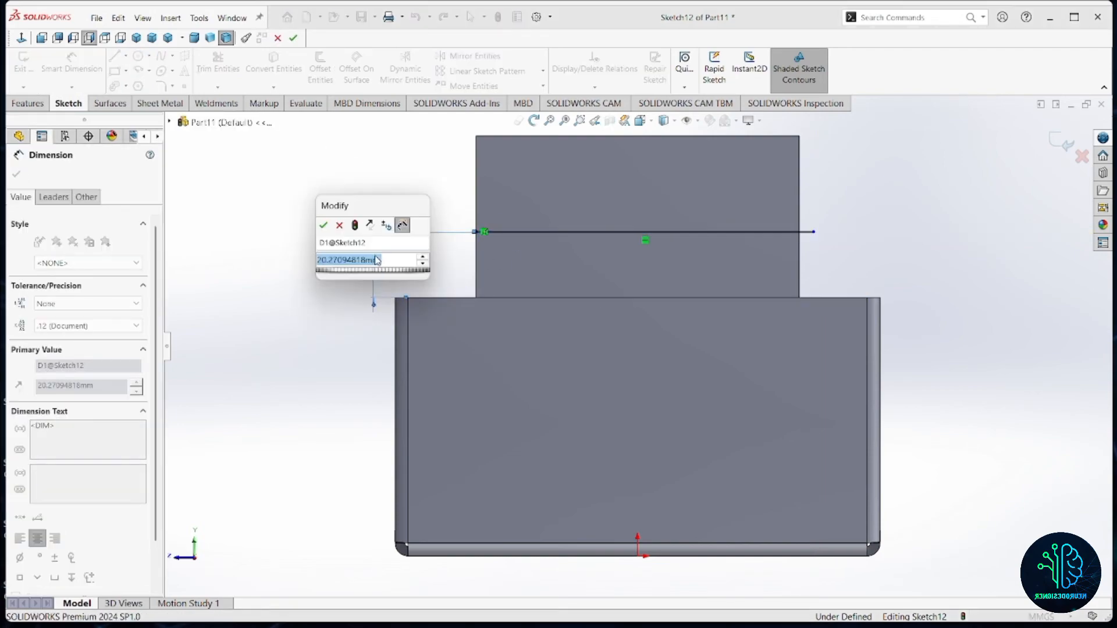
text(20)
key(Return)
middle_drag(581, 259, 605, 266)
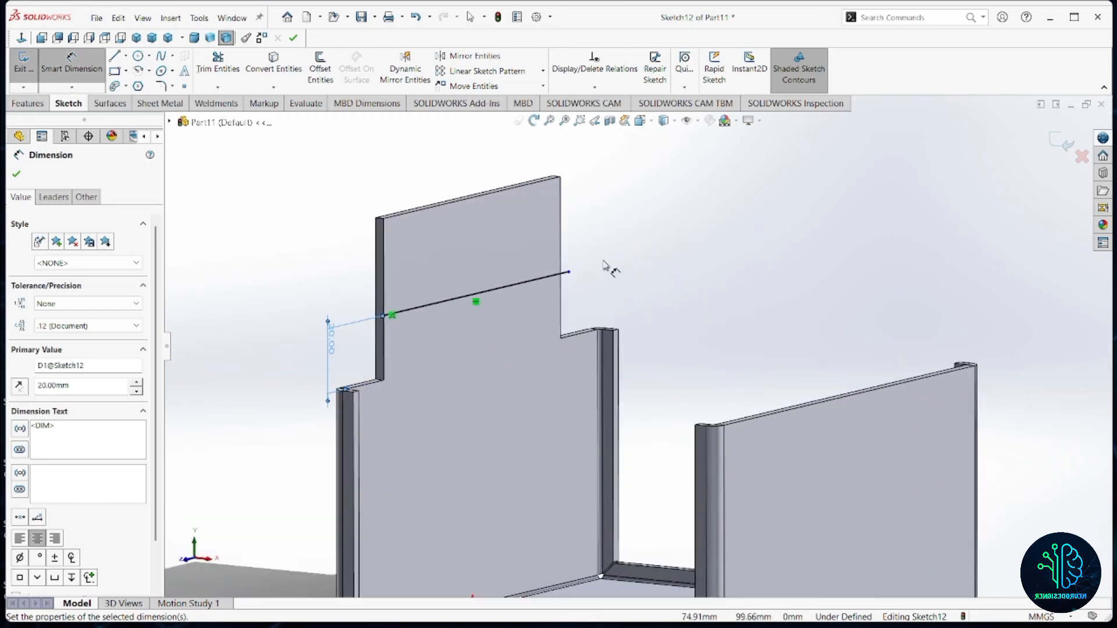
Step: Create a 90° Sketched Bend of the tab with the wall face below the bend line fixed and the Material Inside bend position
click(1058, 140)
key(ctrl+8)
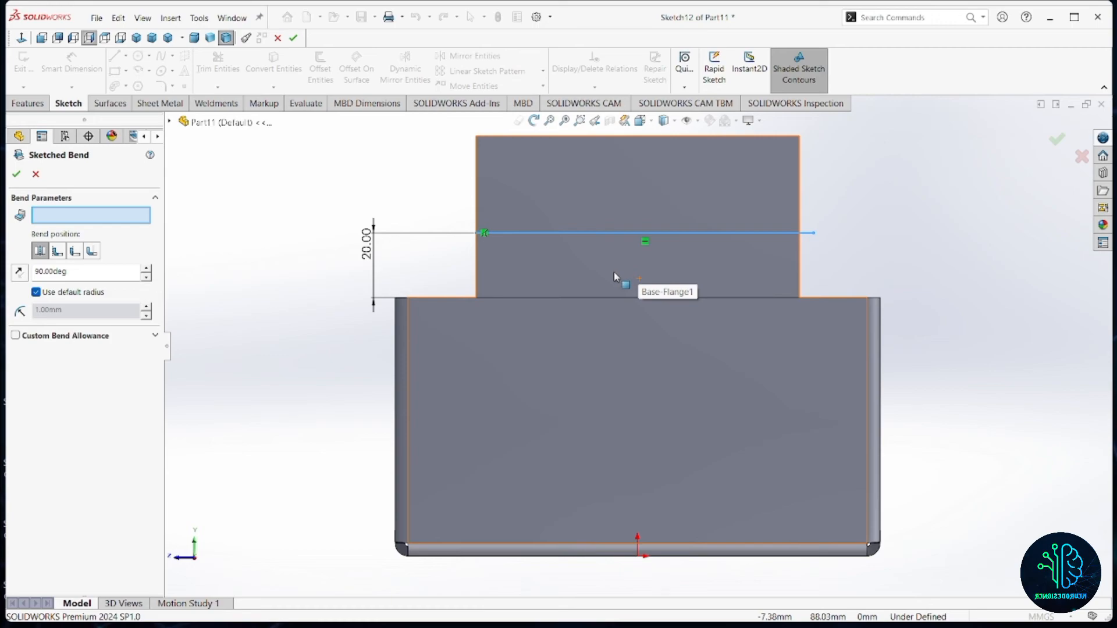
click(613, 271)
middle_drag(618, 278, 487, 267)
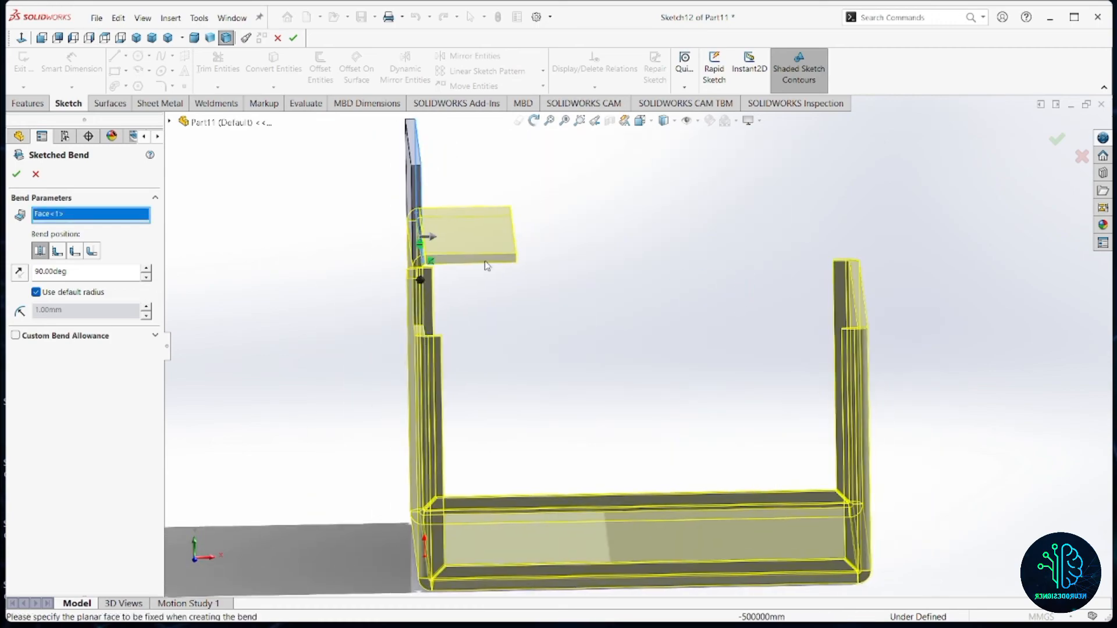
scroll(524, 306, down, 5)
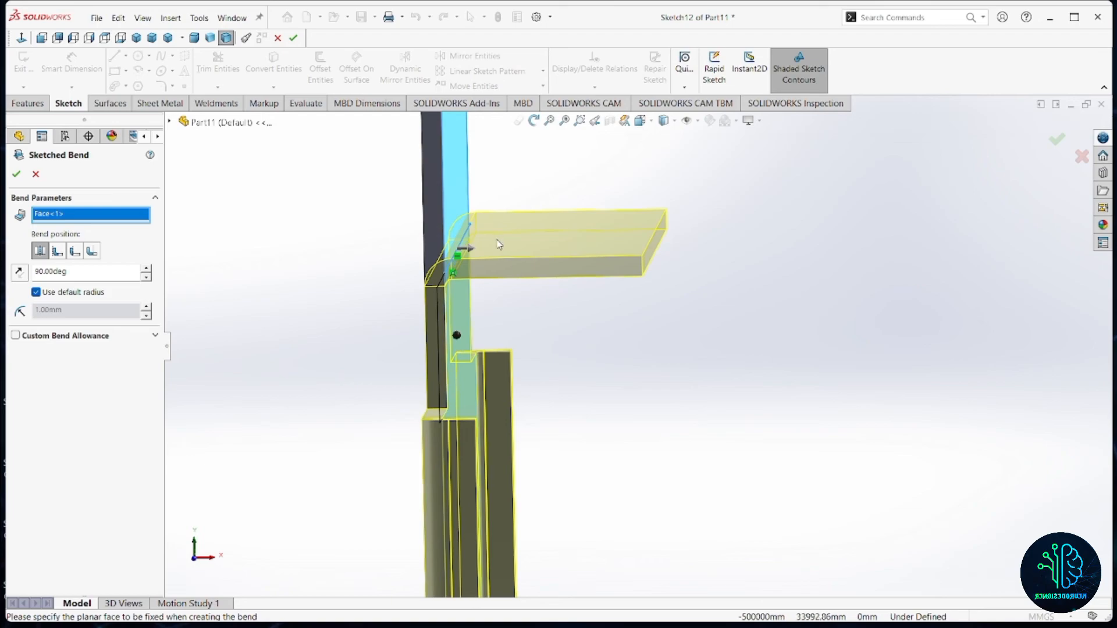
click(57, 253)
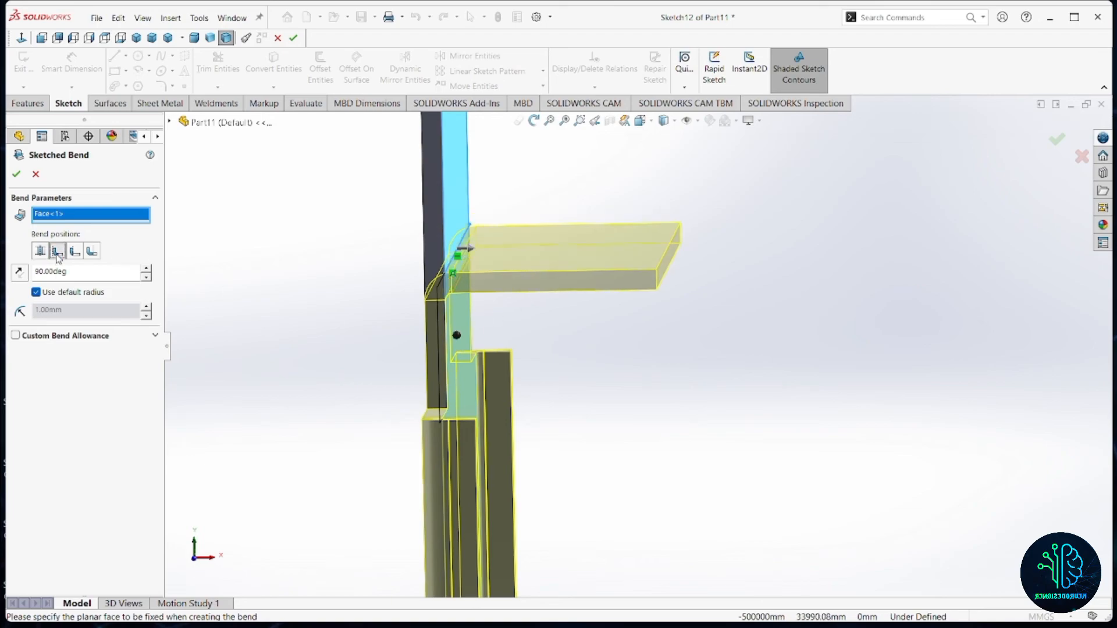
click(16, 175)
scroll(512, 357, up, 8)
middle_drag(631, 346, 591, 364)
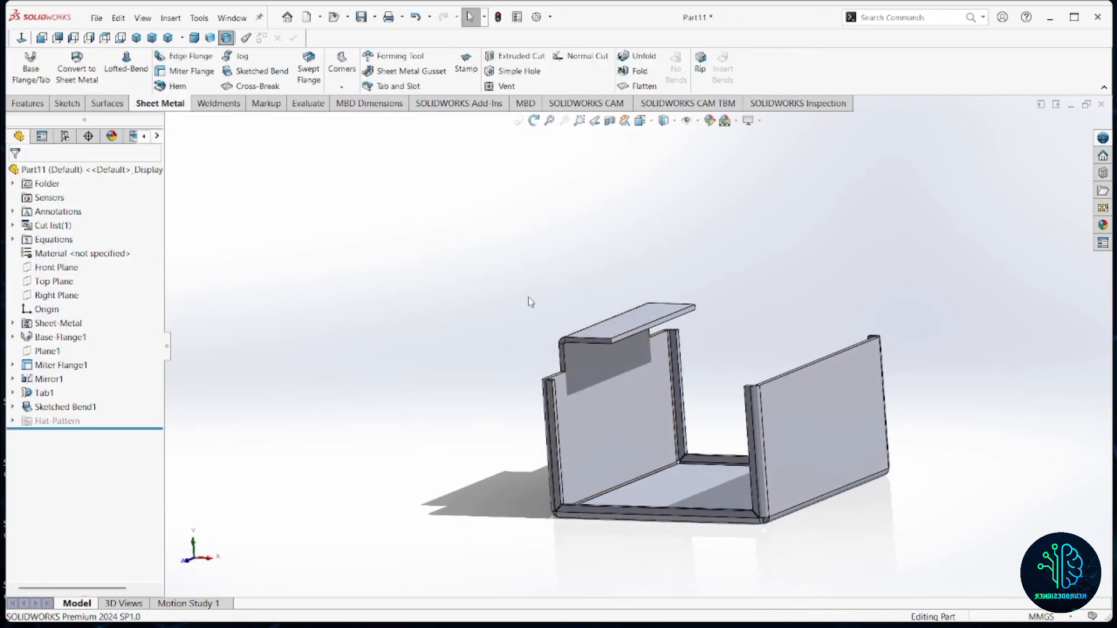
Step: Measure the distance between the bent tab's upper face and the wall's top edge face
click(307, 103)
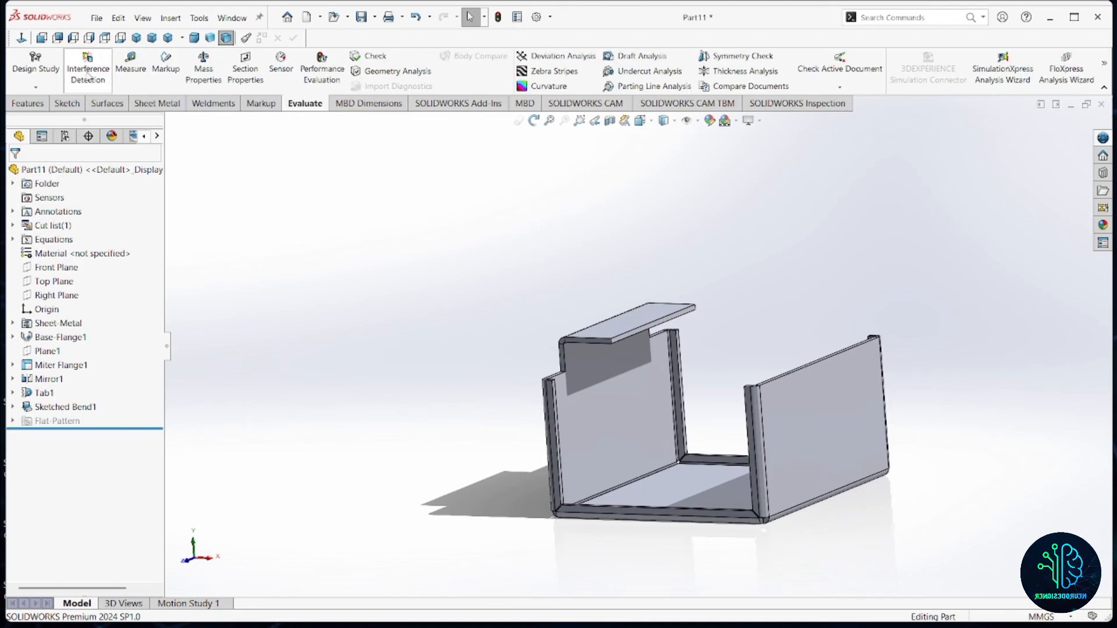
click(121, 71)
scroll(643, 331, down, 5)
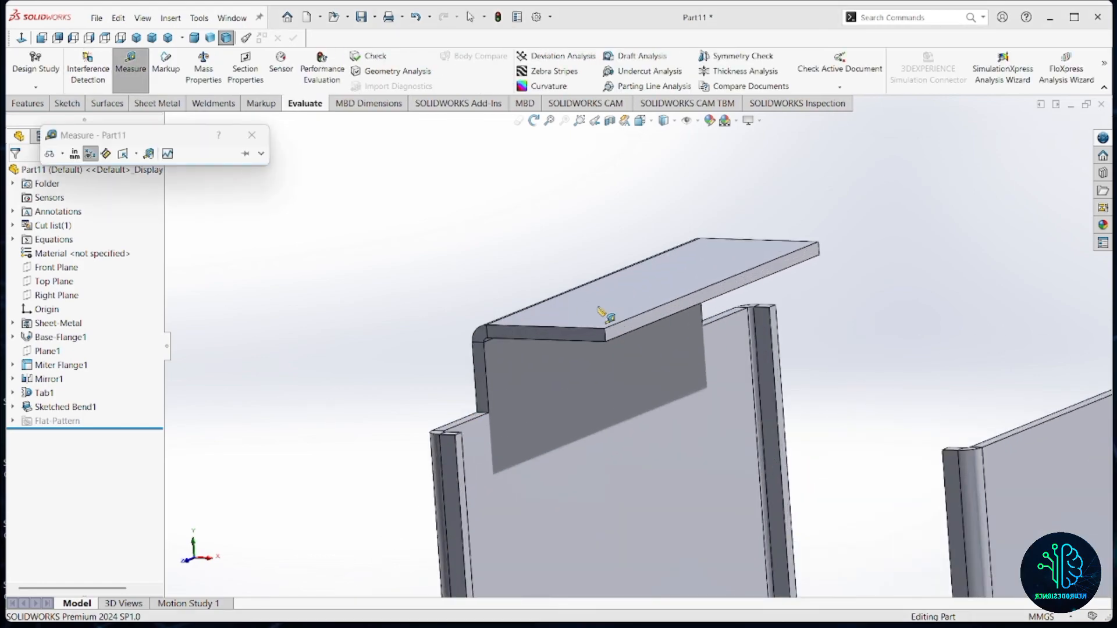
click(606, 314)
scroll(559, 373, down, 3)
click(445, 421)
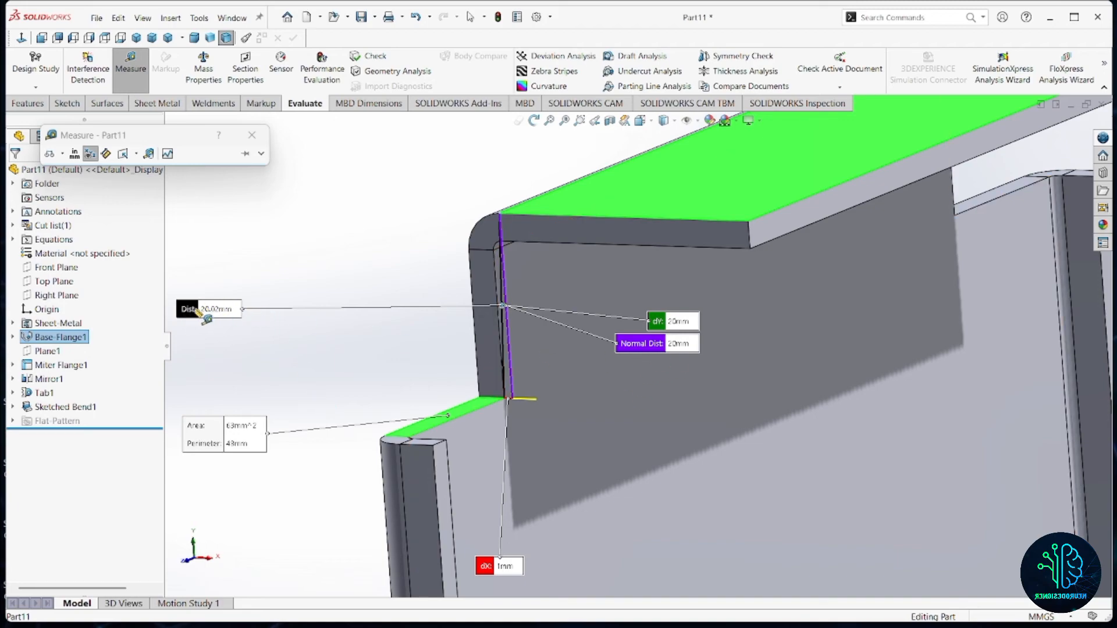
click(252, 135)
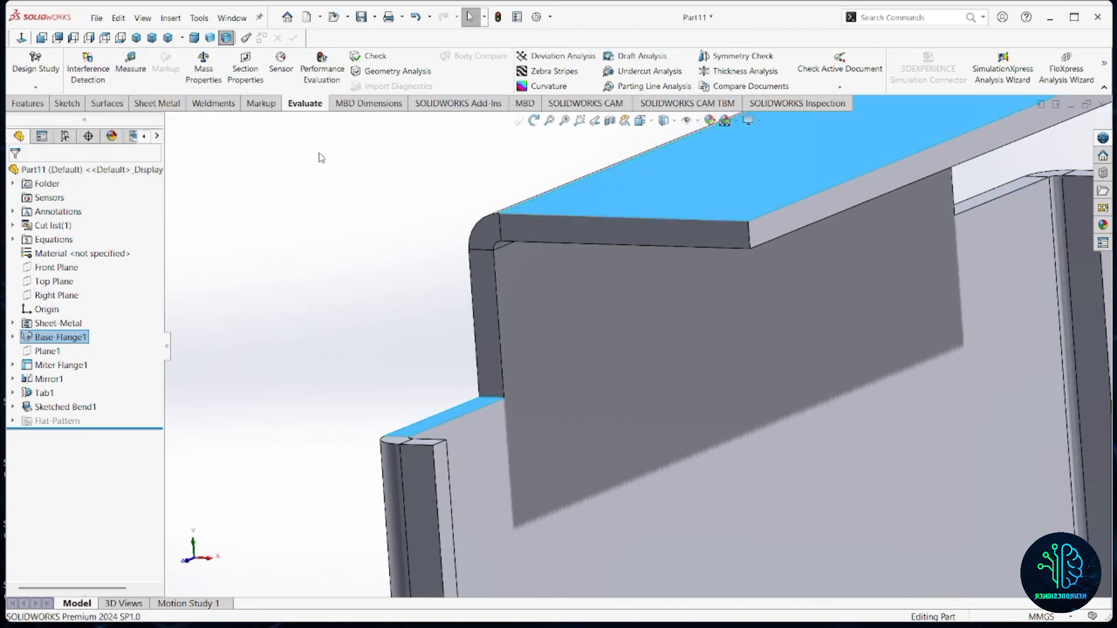
Step: Switch to the Sheet 3 drawing in WPS Photos, examine the slot dimensions in the base, and return to SOLIDWORKS
scroll(272, 166, up, 3)
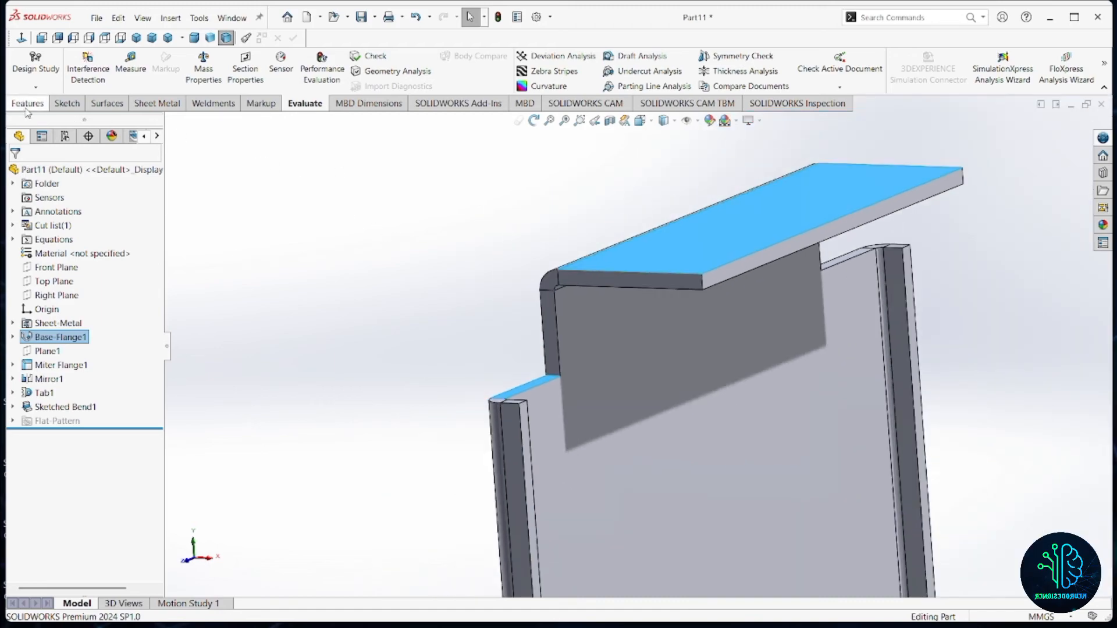
click(157, 103)
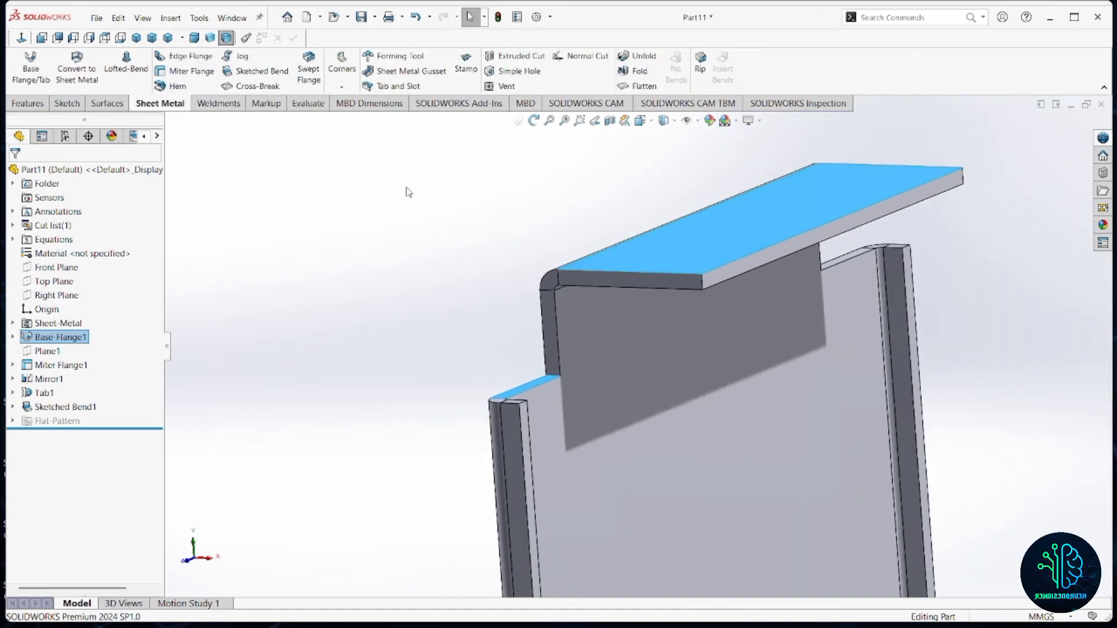
scroll(443, 227, up, 2)
click(481, 266)
scroll(706, 304, up, 5)
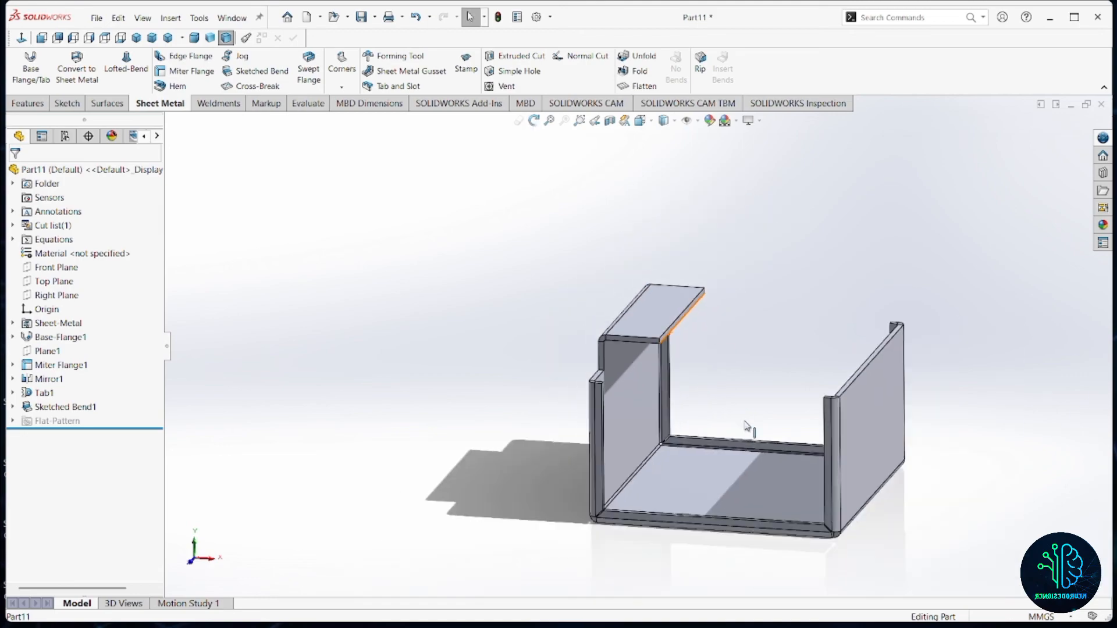
mouse_move(804, 613)
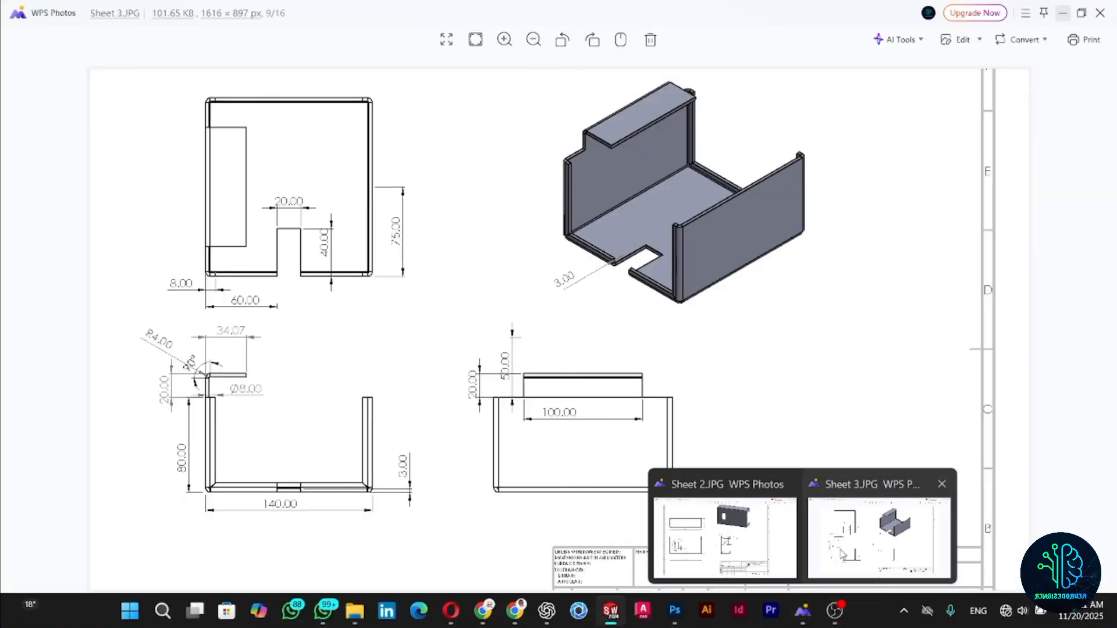
click(842, 553)
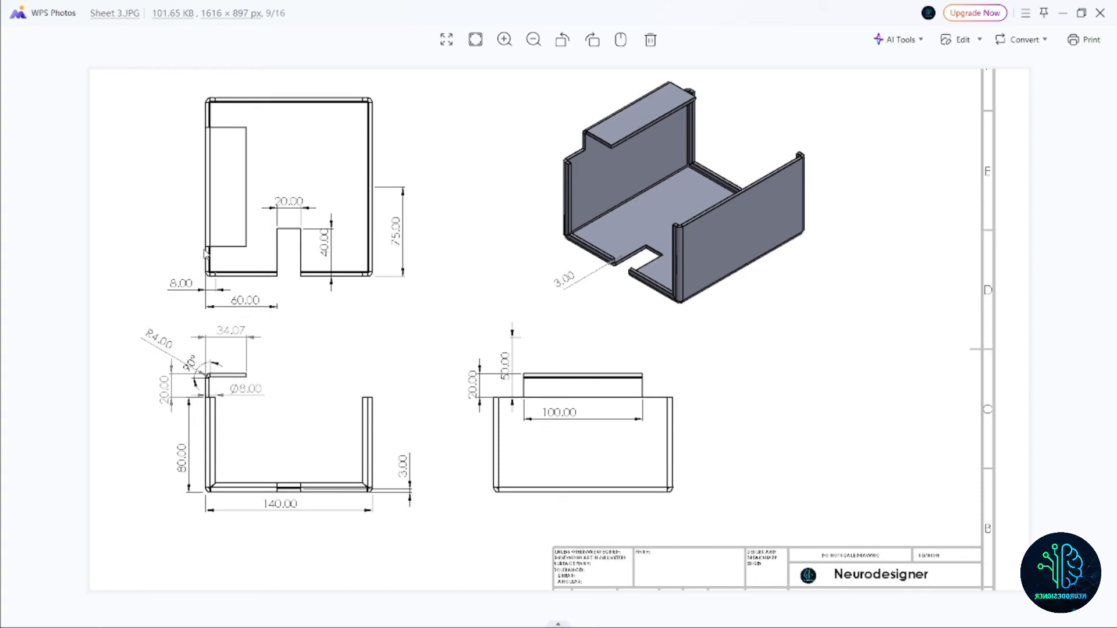
click(1061, 19)
Step: Unfold the front bottom miter flange's bend, keeping the base's inner floor face fixed
scroll(735, 478, down, 3)
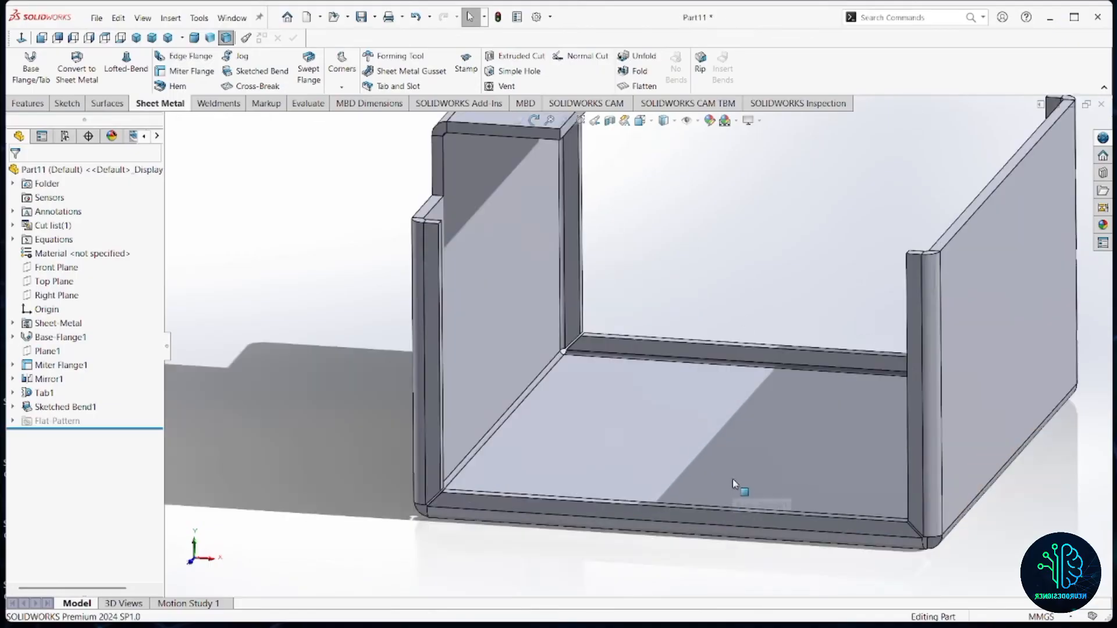
scroll(732, 480, up, 3)
middle_drag(741, 442, 660, 472)
scroll(659, 474, down, 2)
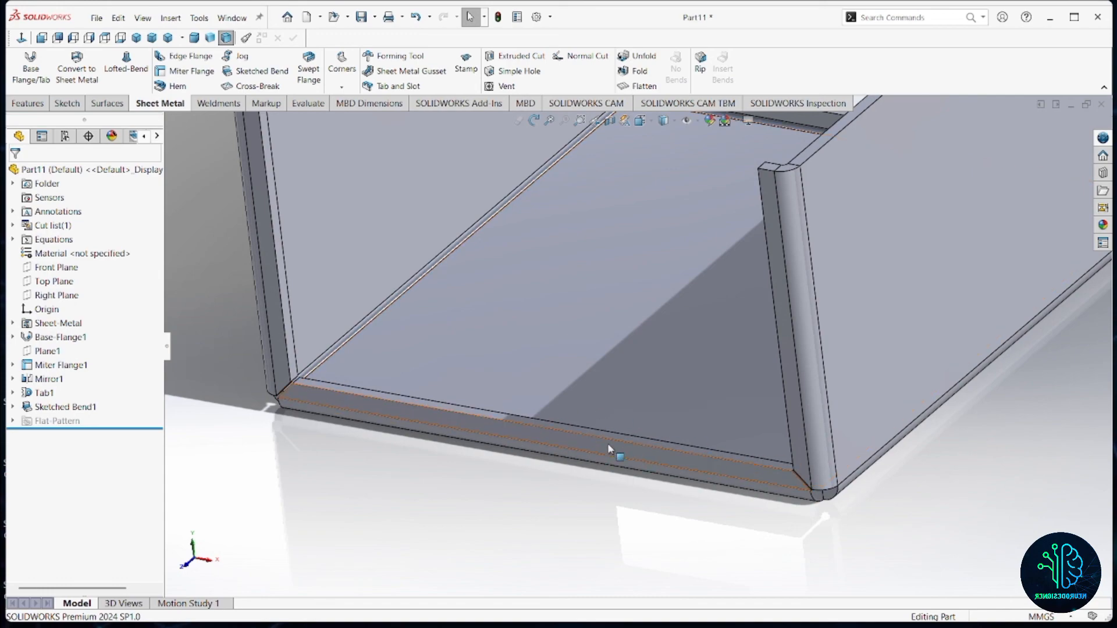
scroll(608, 444, up, 3)
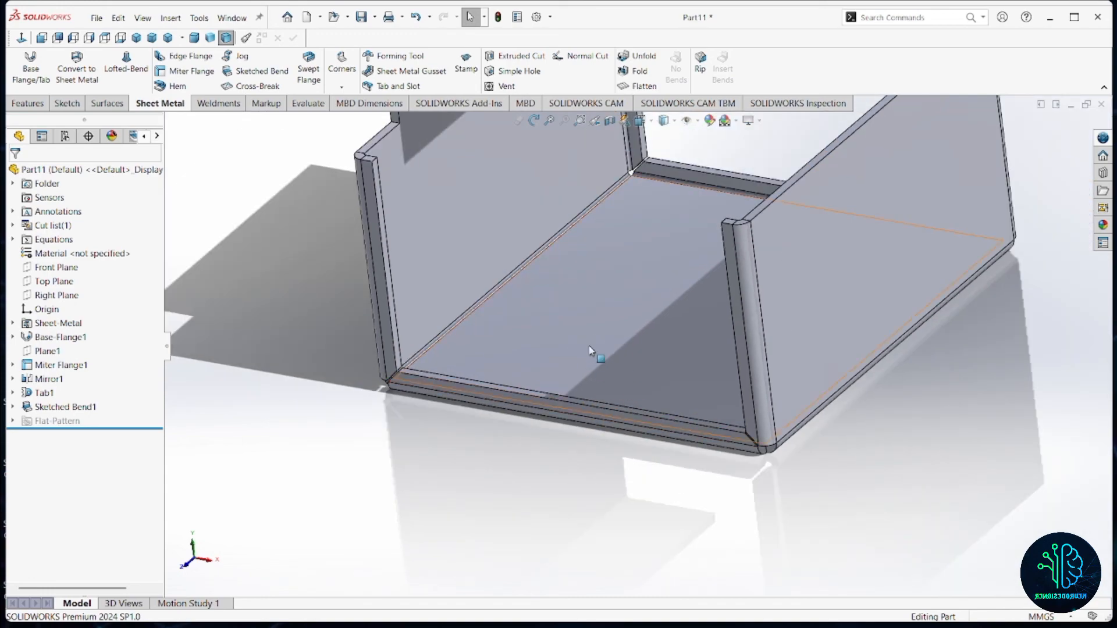
scroll(623, 371, up, 2)
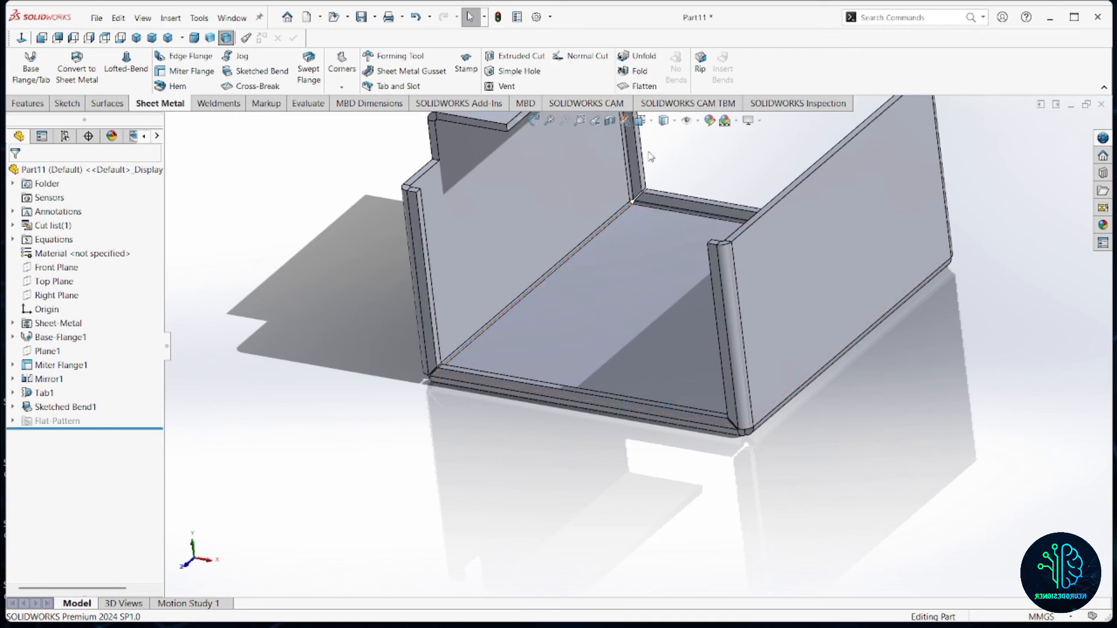
click(646, 57)
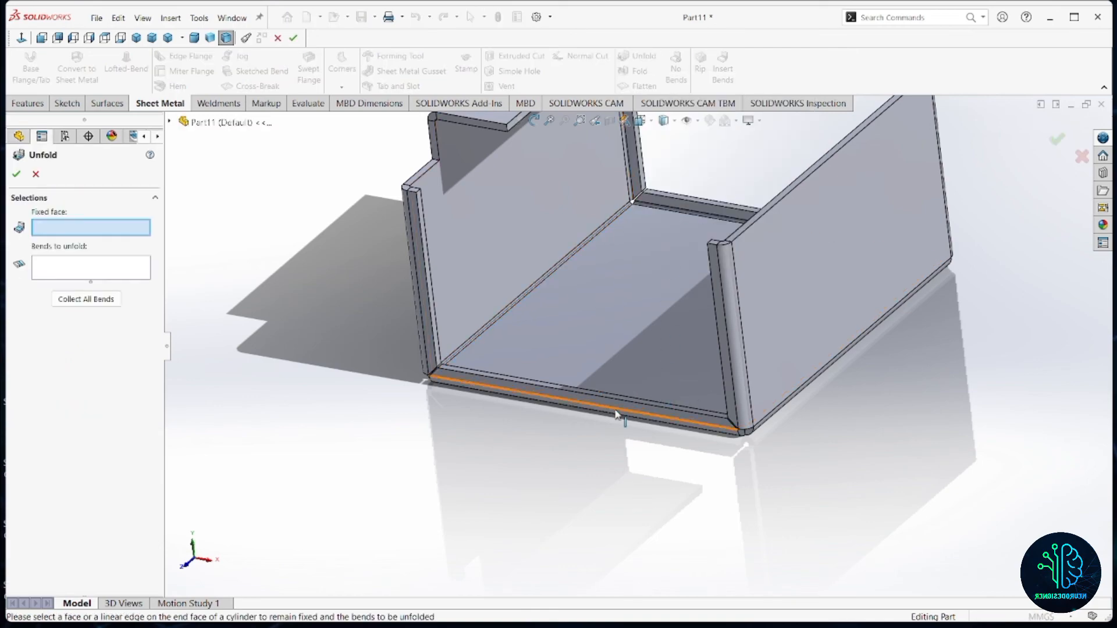
click(640, 345)
scroll(675, 408, down, 3)
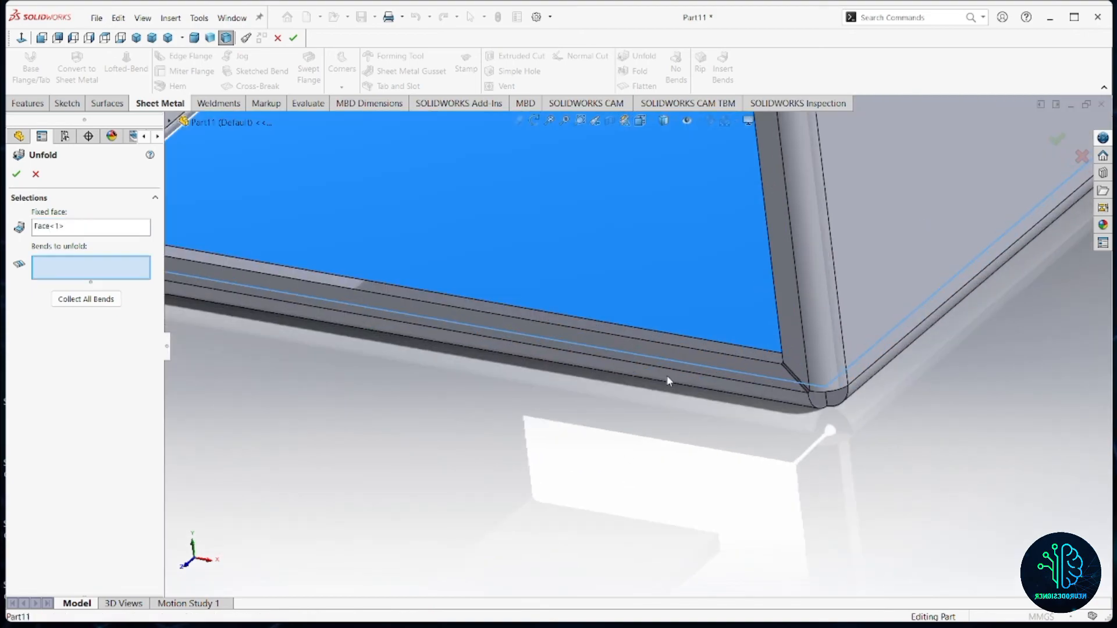
mouse_move(667, 381)
middle_down()
mouse_move(668, 327)
mouse_move(621, 350)
mouse_move(655, 343)
mouse_move(765, 385)
mouse_move(678, 306)
mouse_move(673, 376)
middle_up()
click(616, 396)
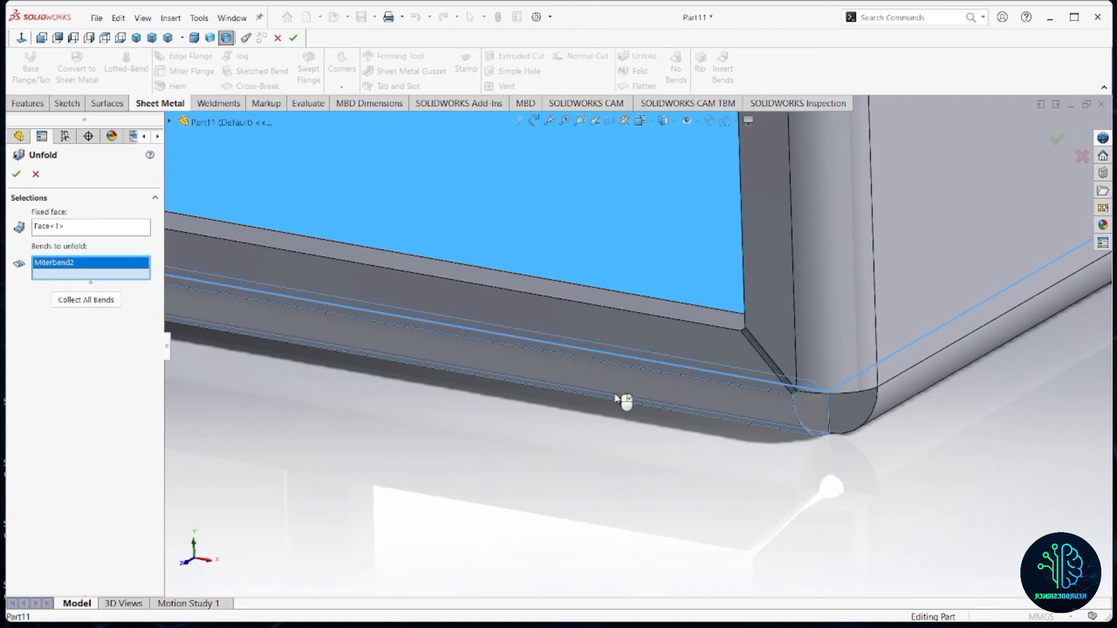
scroll(616, 396, up, 1)
click(13, 177)
scroll(576, 315, up, 3)
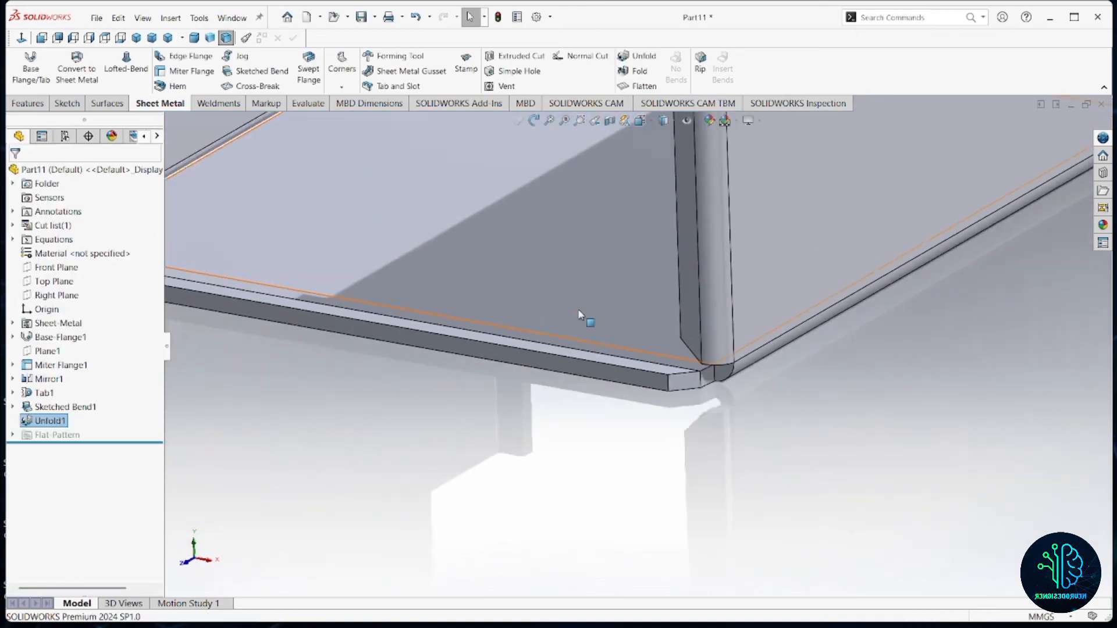
Step: Start an Extruded Cut sketch on the base's inner floor and draw a corner rectangle about 18 × 58 mm across the unfolded flange
middle_drag(579, 315, 525, 292)
scroll(525, 291, up, 4)
scroll(525, 291, down, 2)
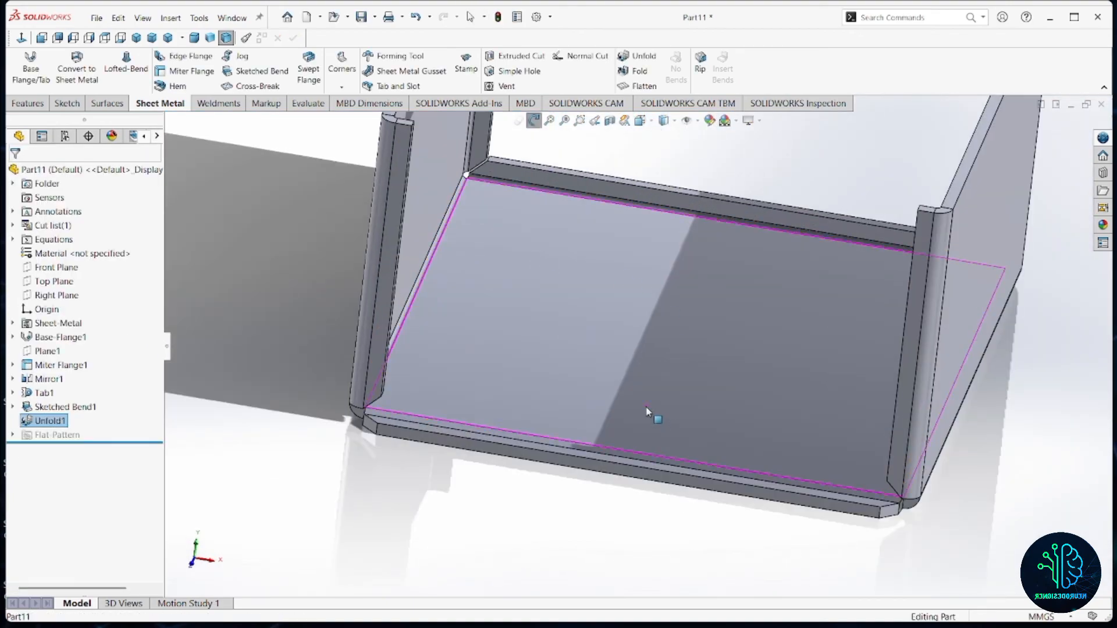
scroll(623, 399, down, 2)
scroll(594, 165, down, 2)
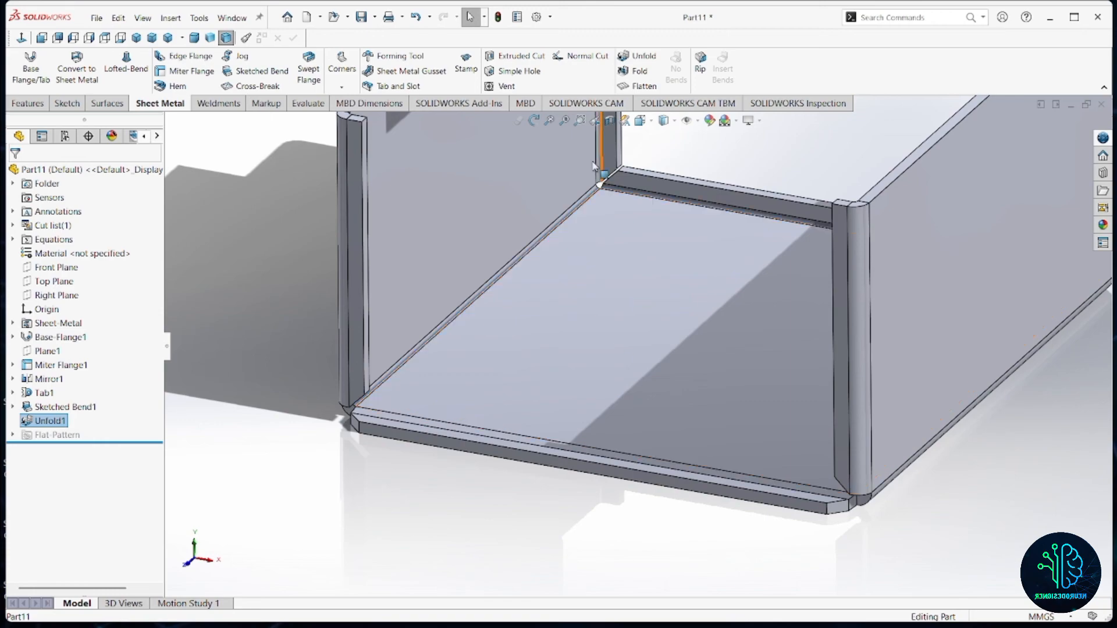
click(515, 58)
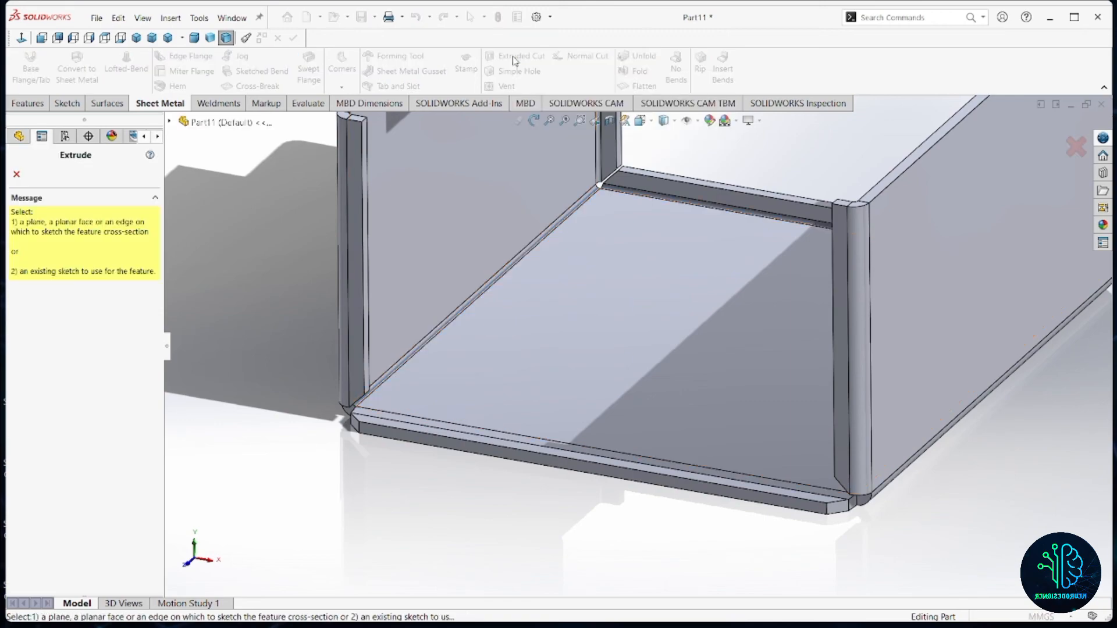
click(642, 400)
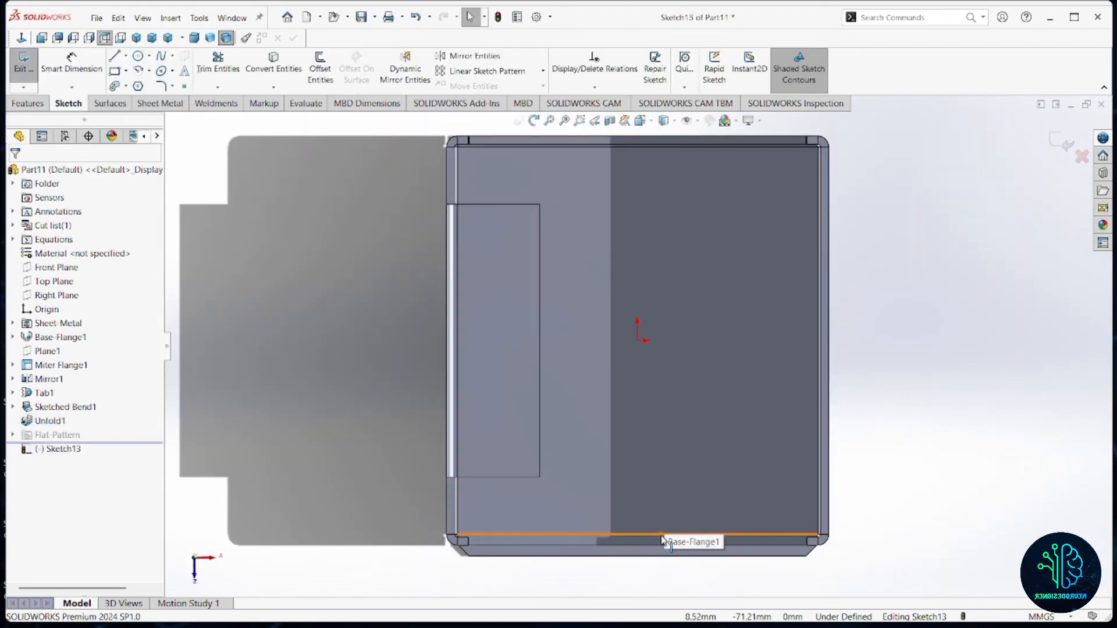
scroll(662, 540, down, 3)
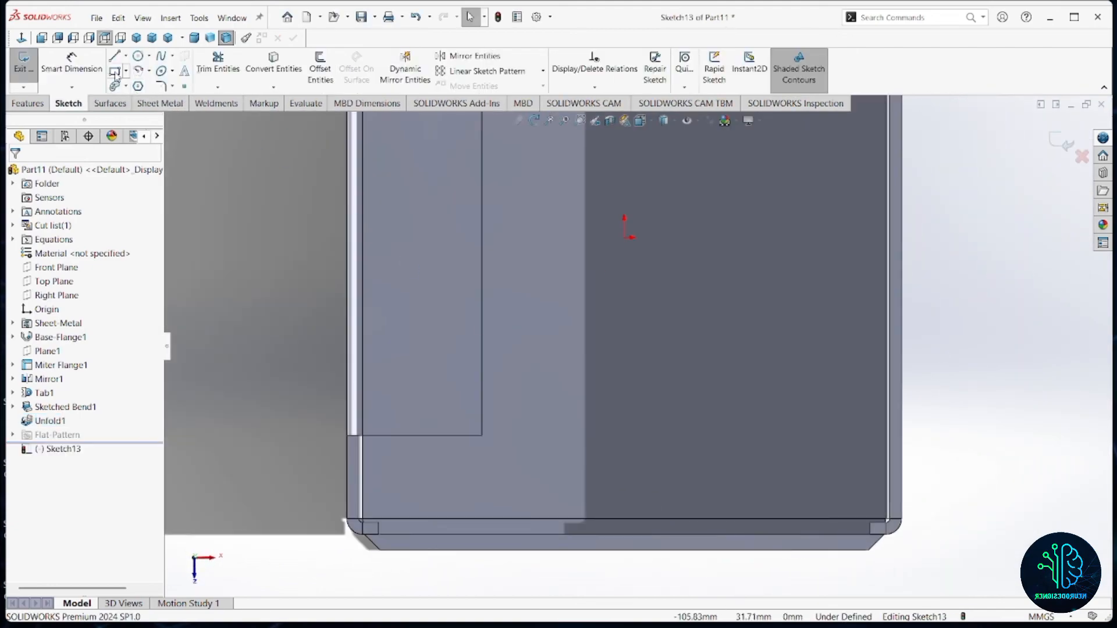
click(117, 71)
scroll(637, 343, up, 2)
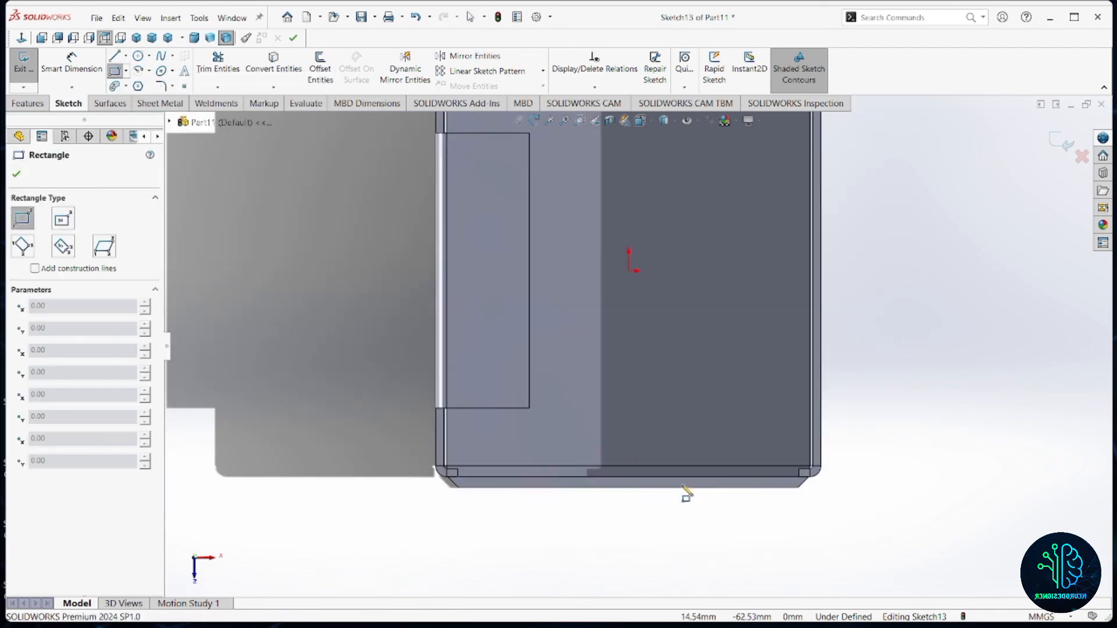
click(602, 527)
click(652, 367)
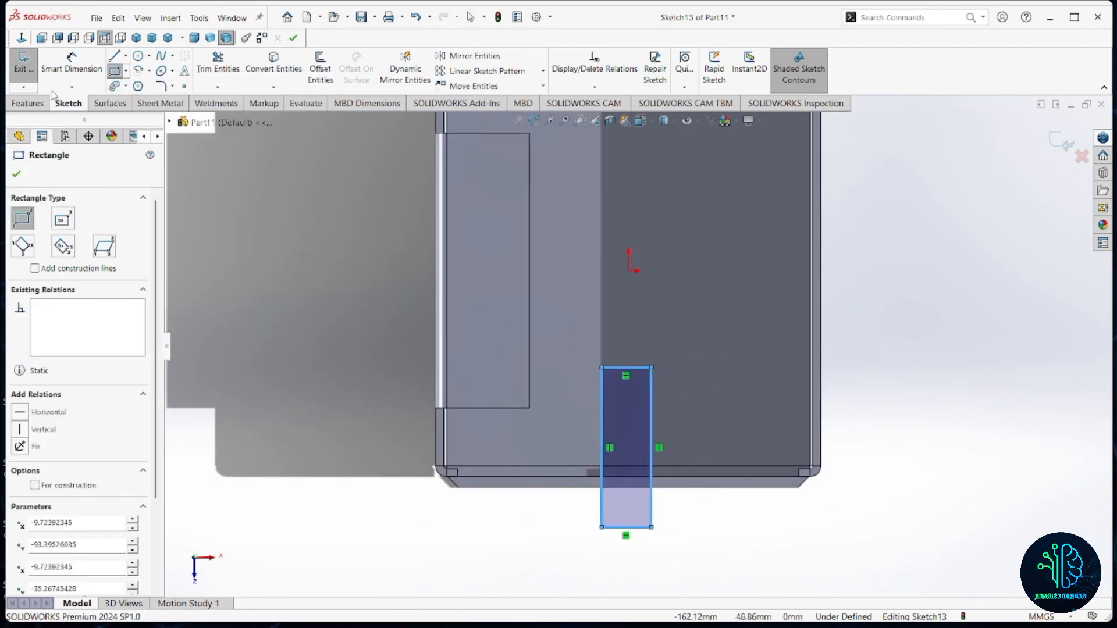
key(Escape)
Step: Dimension the rectangle 20 mm wide and its inner end 40 mm from the outer bend line of the unfolded flange
click(630, 367)
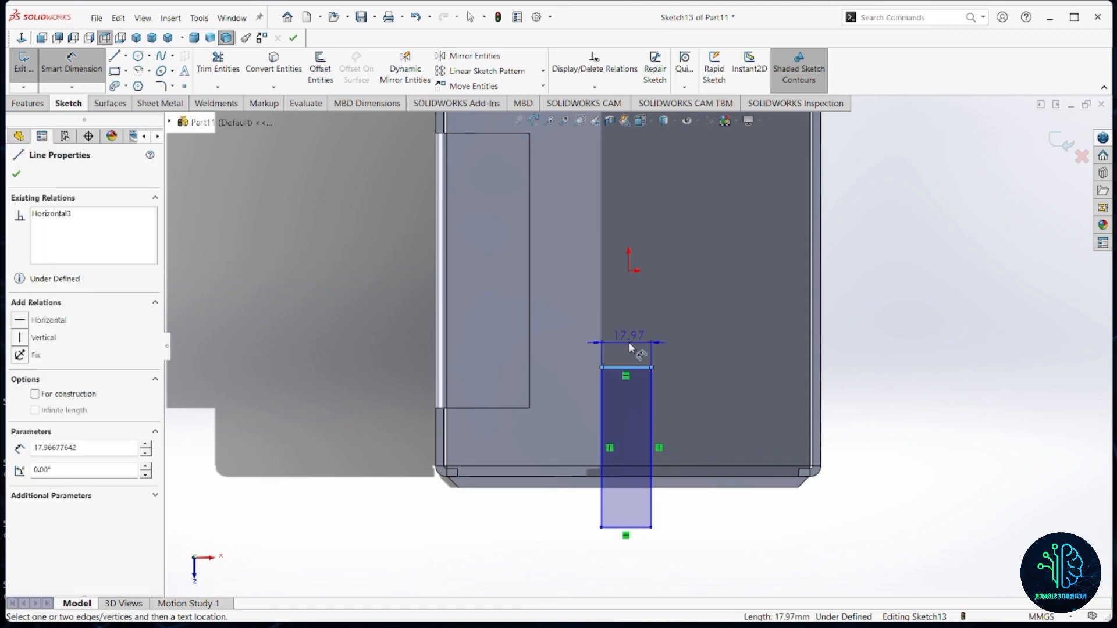
click(633, 347)
text(20)
key(Return)
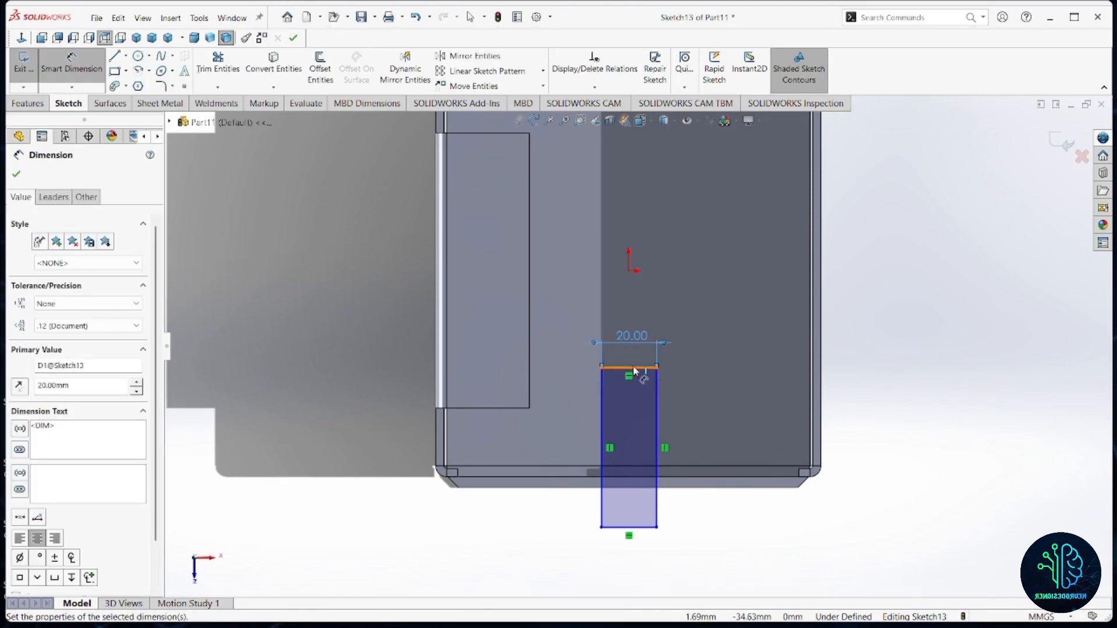
click(632, 368)
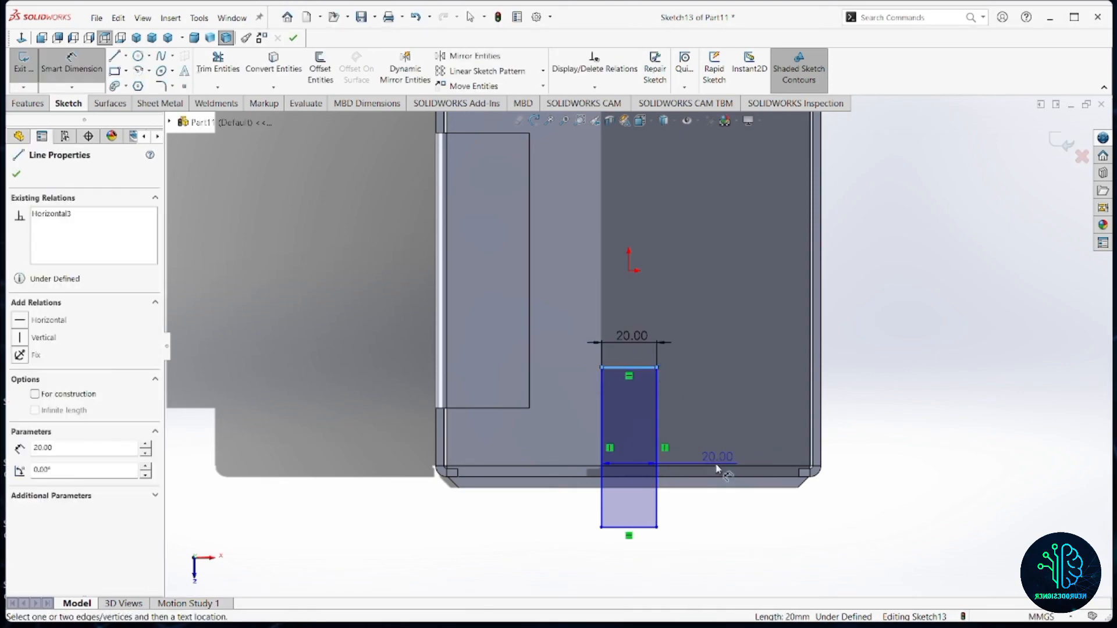
click(678, 477)
click(690, 438)
text(40)
key(Return)
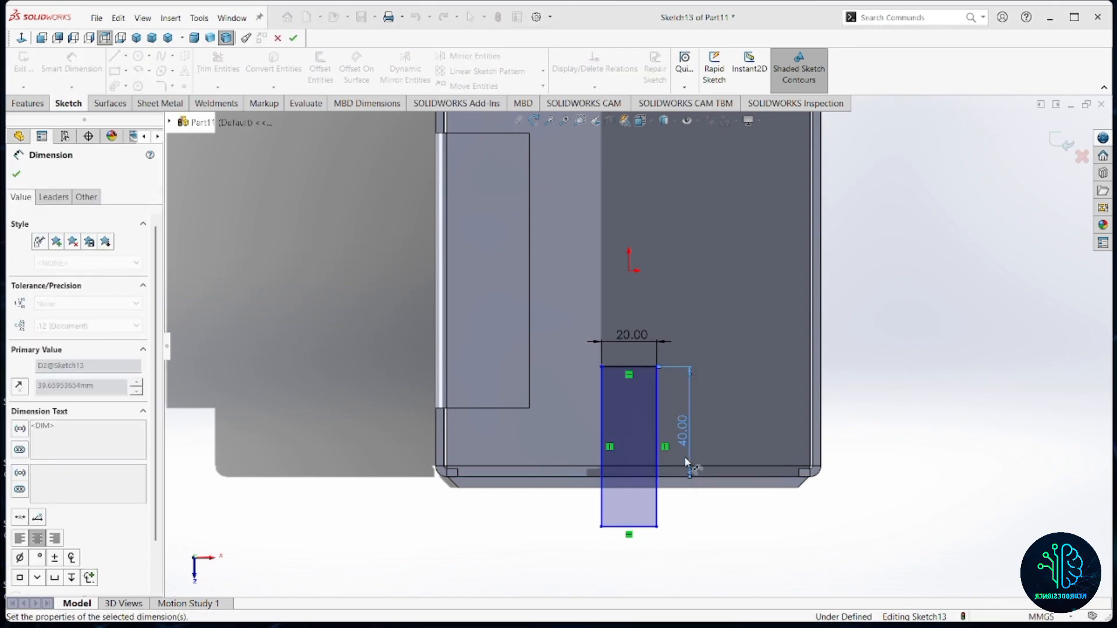
scroll(474, 510, down, 2)
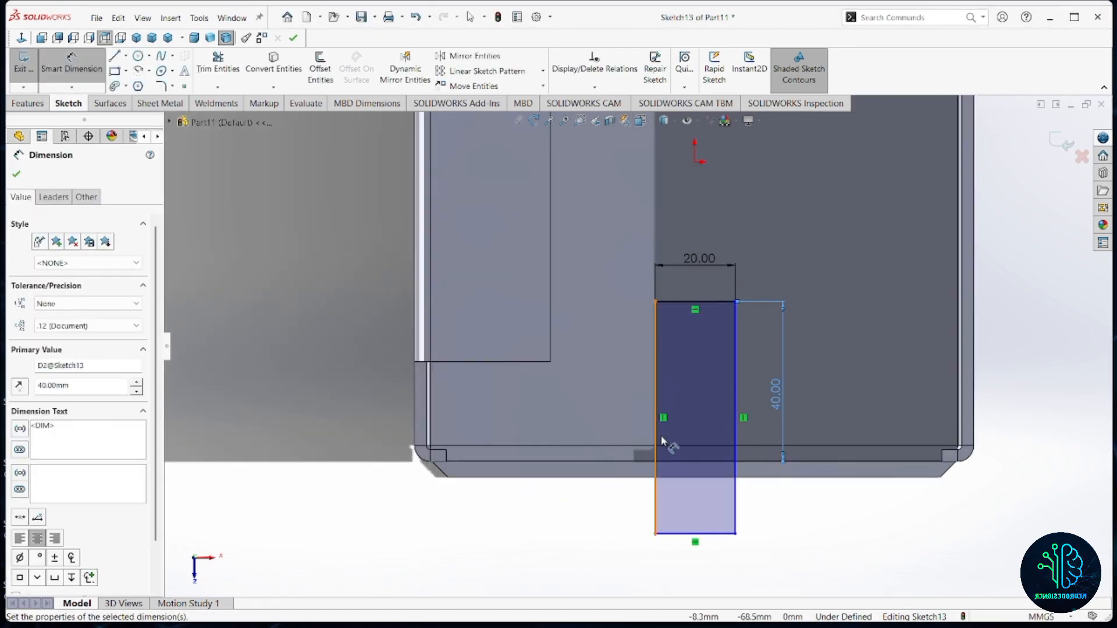
key(Escape)
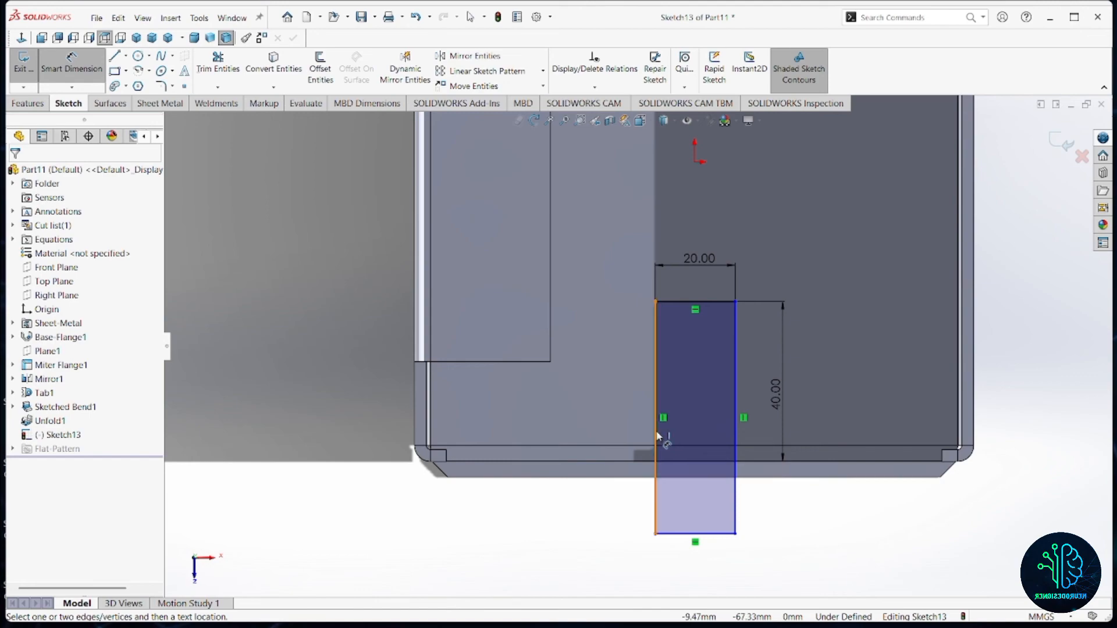
Step: Dimension the slot rectangle's long side 60 mm from the outer edge of the body's wall on the bent-tab side
drag(656, 440, 417, 433)
click(417, 433)
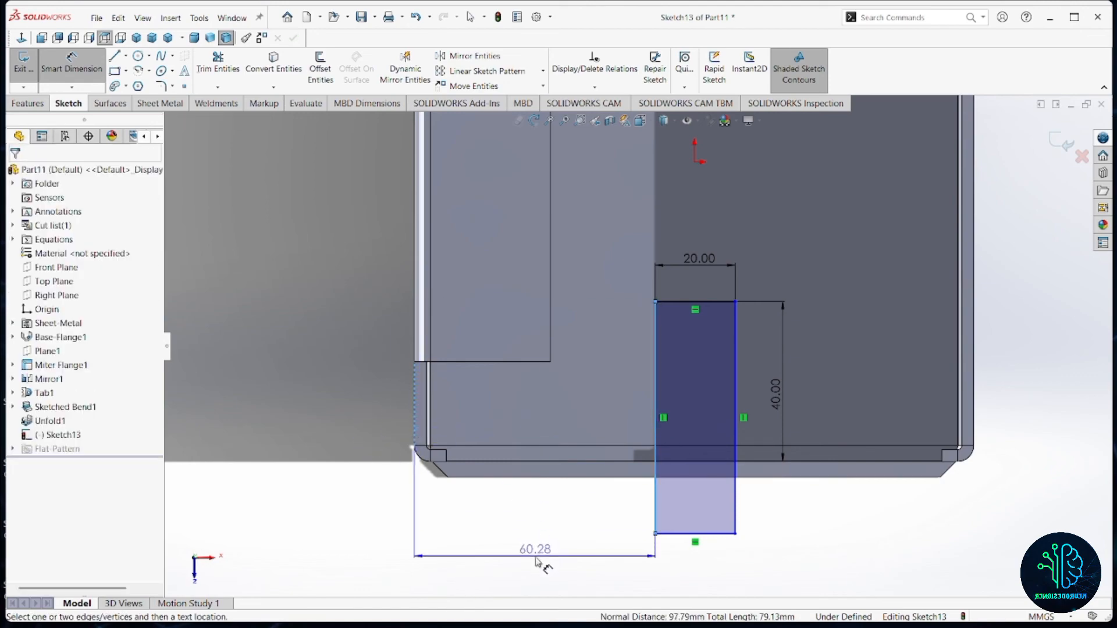
click(536, 556)
text(60.00mm)
key(Return)
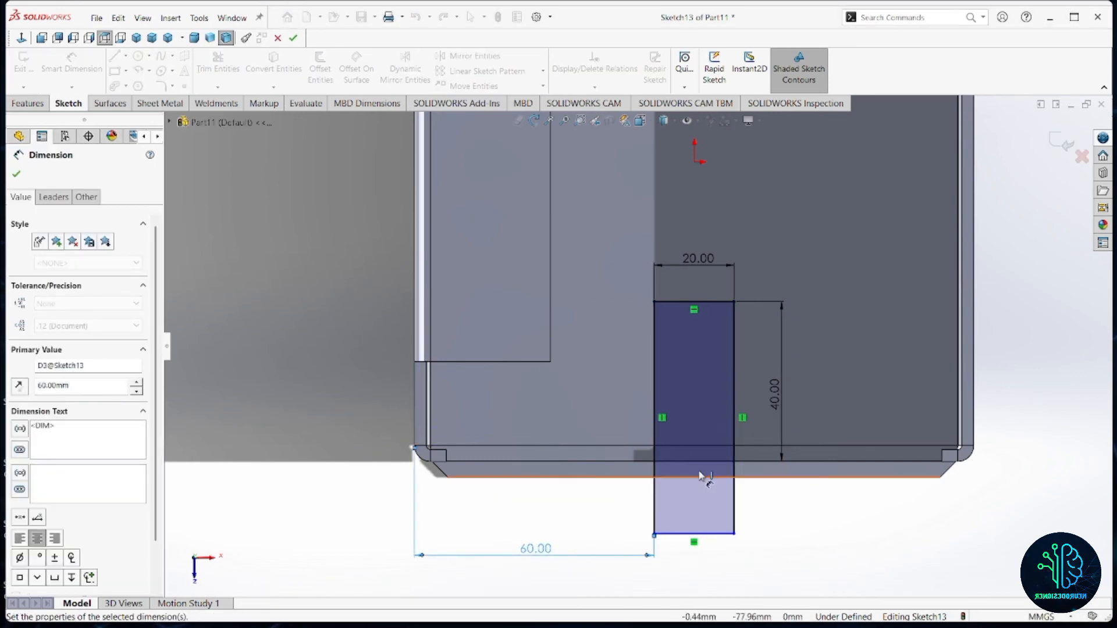
Step: Finish the sketch and cut the rectangle through the base and unfolded flange with a blind normal cut linked to the sheet thickness
scroll(798, 451, up, 3)
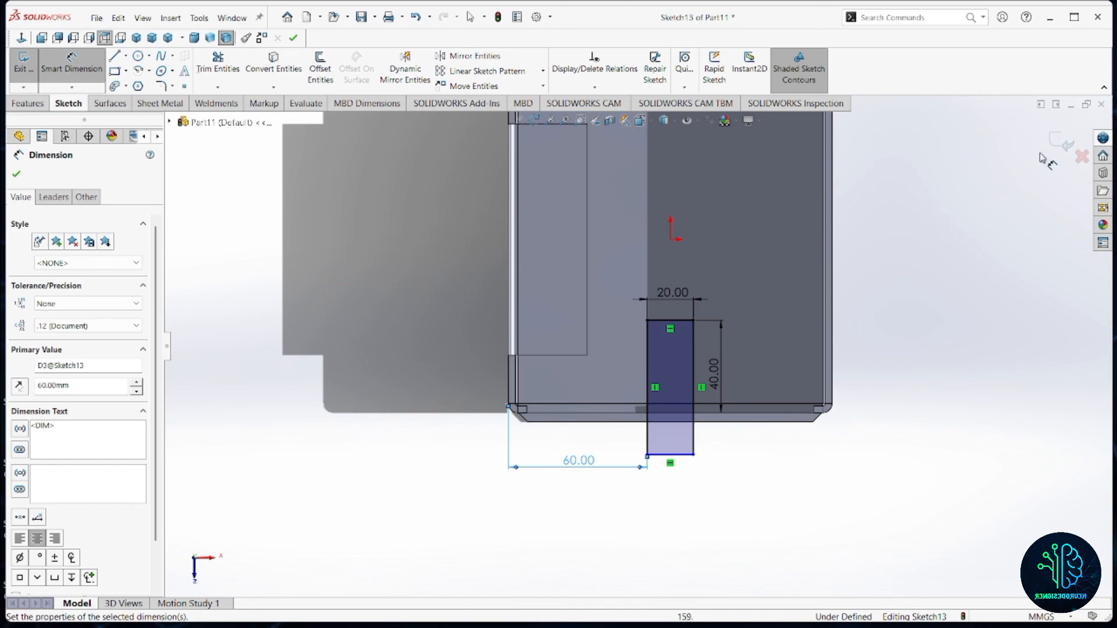
click(1051, 142)
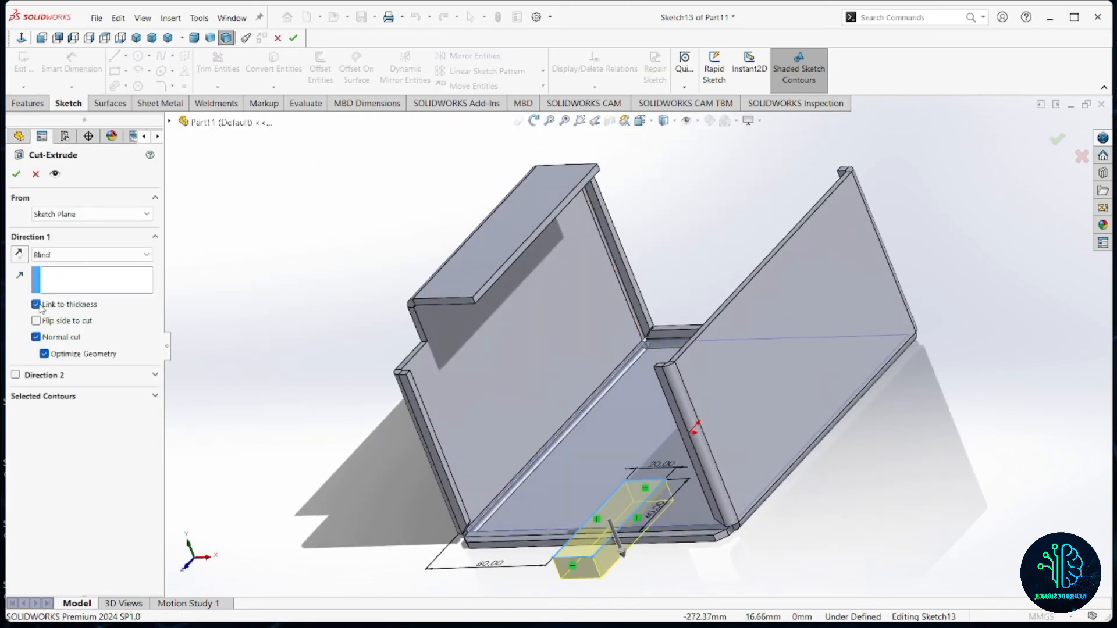
click(36, 305)
click(36, 327)
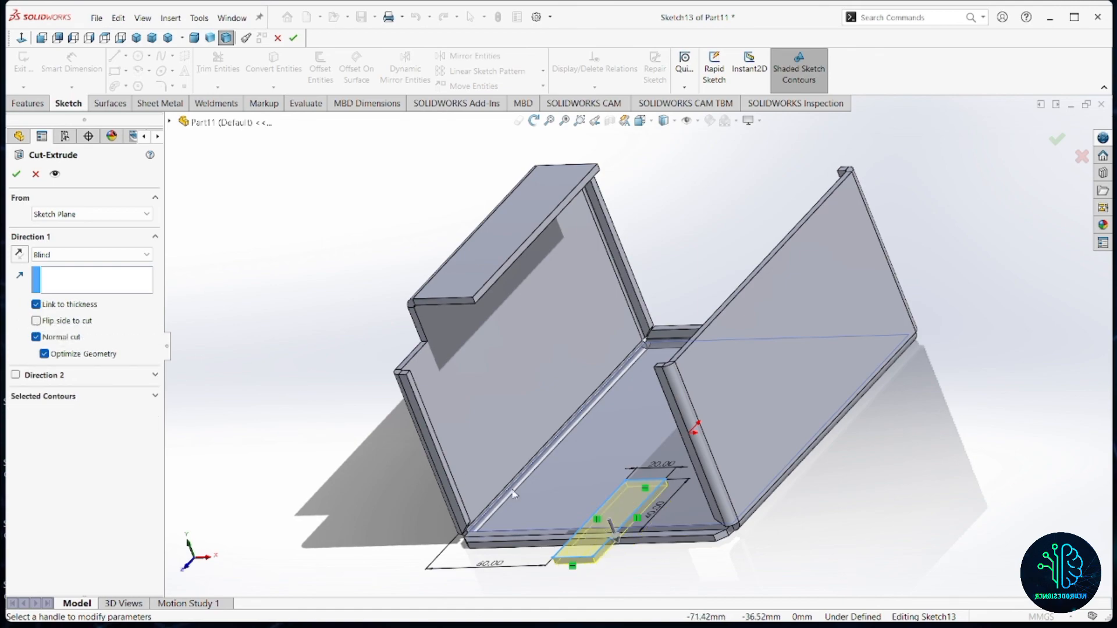
middle_drag(619, 506, 579, 470)
key(Return)
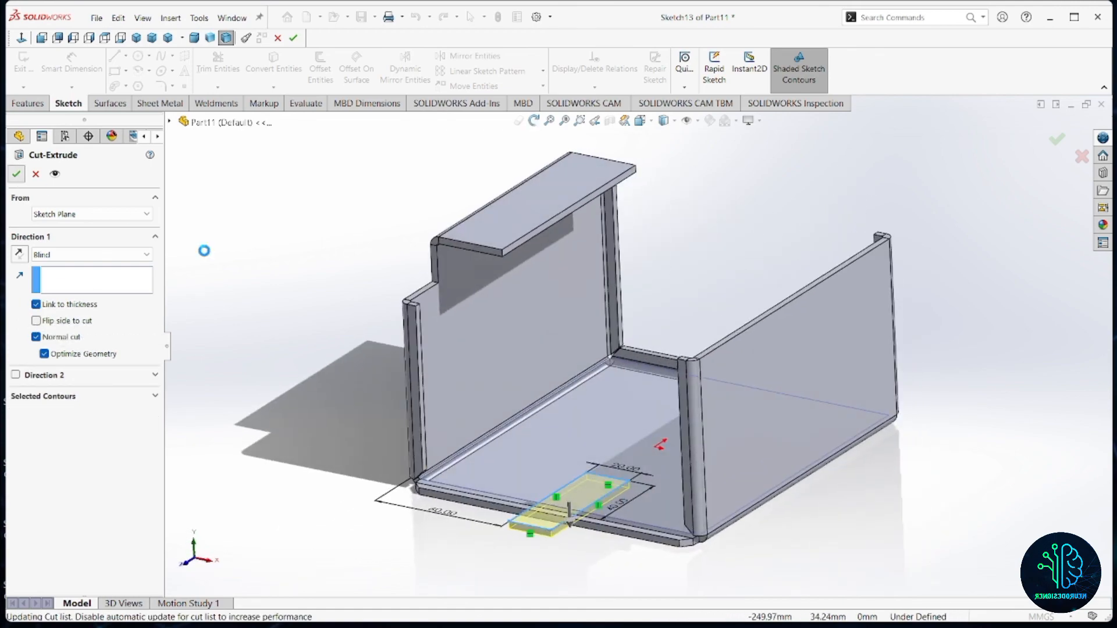
scroll(633, 411, down, 2)
scroll(633, 411, up, 3)
click(631, 462)
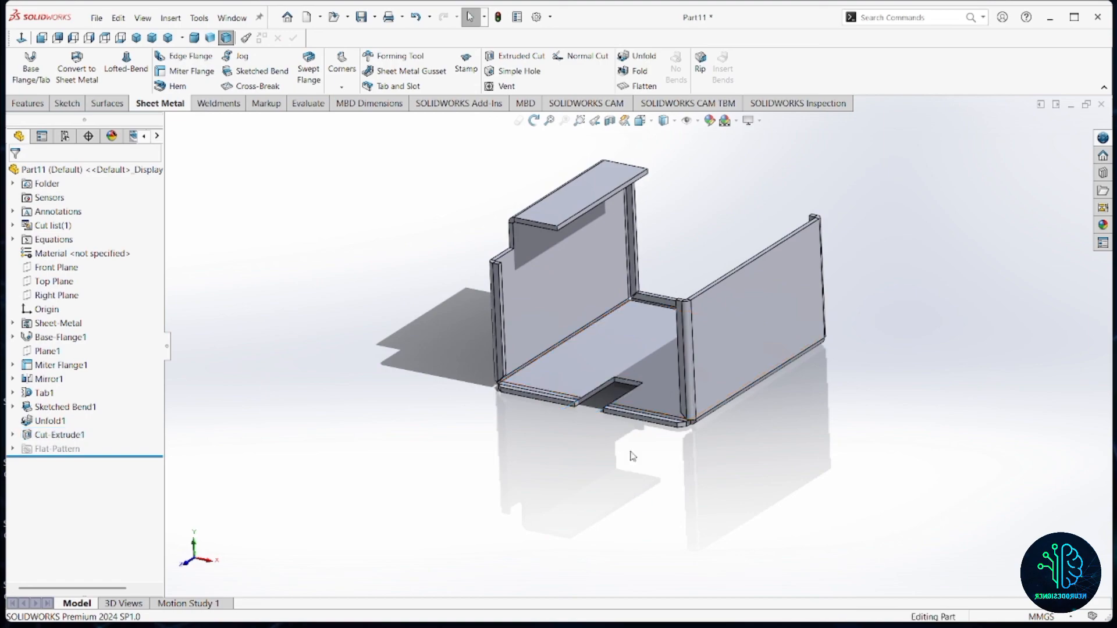
Step: Fold the front bottom miter flange's bend back up, keeping the base's inner floor face fixed
scroll(623, 317, down, 1)
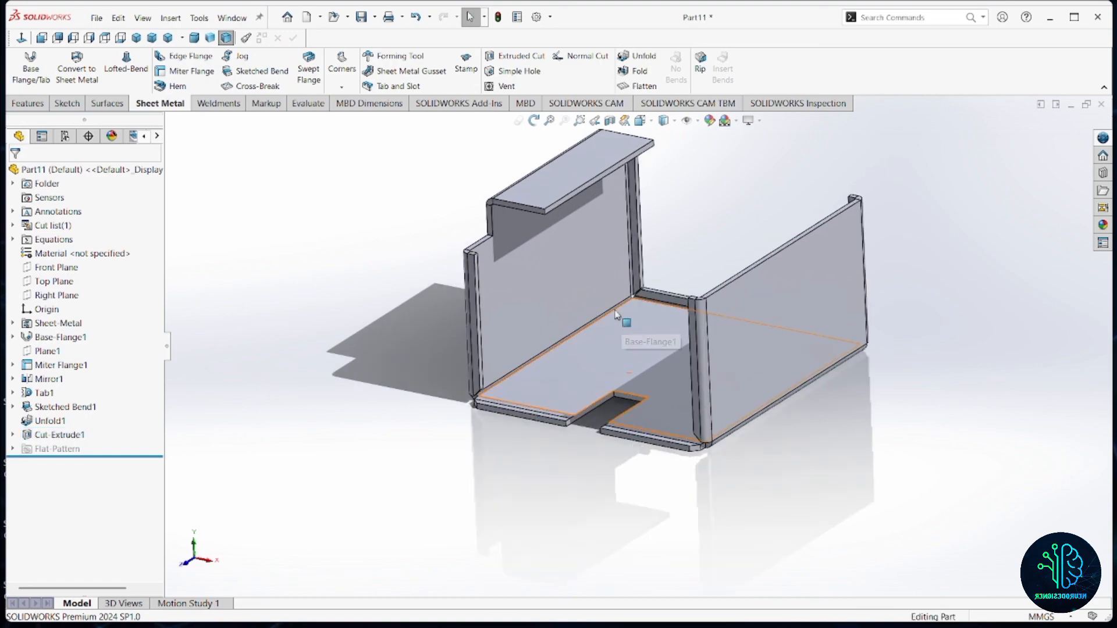
click(637, 72)
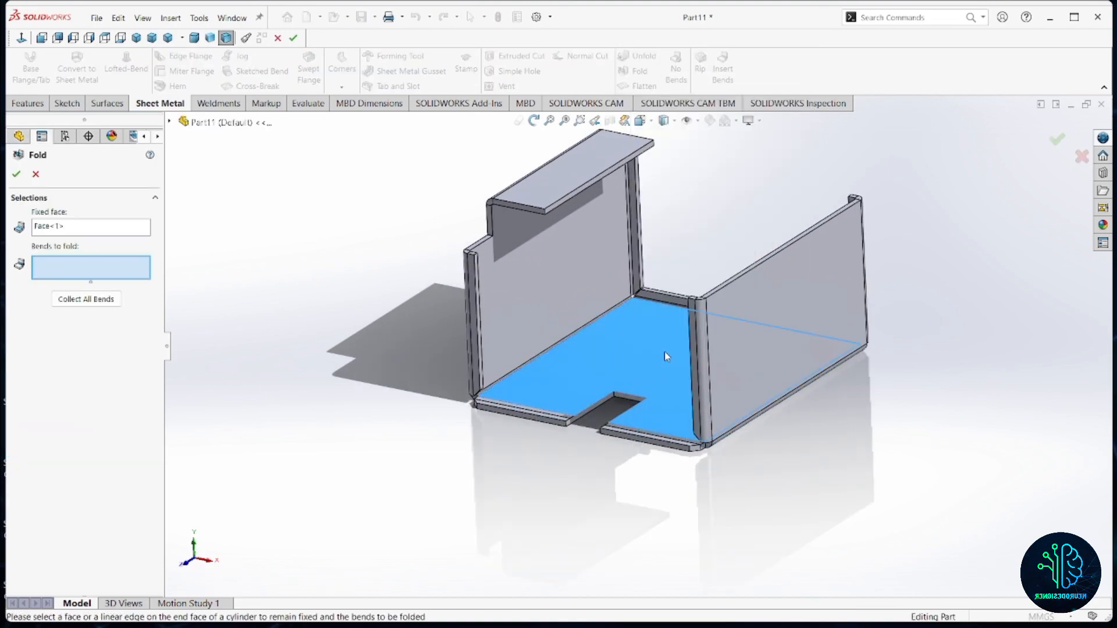
scroll(680, 431, down, 2)
scroll(669, 428, up, 1)
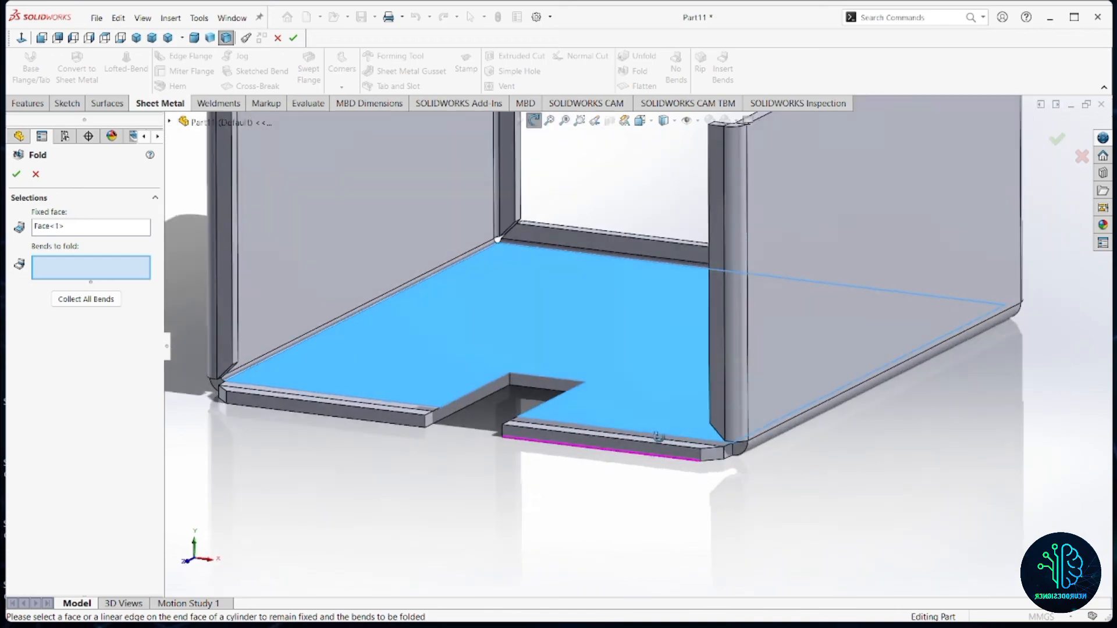
scroll(670, 442, down, 4)
scroll(569, 502, up, 1)
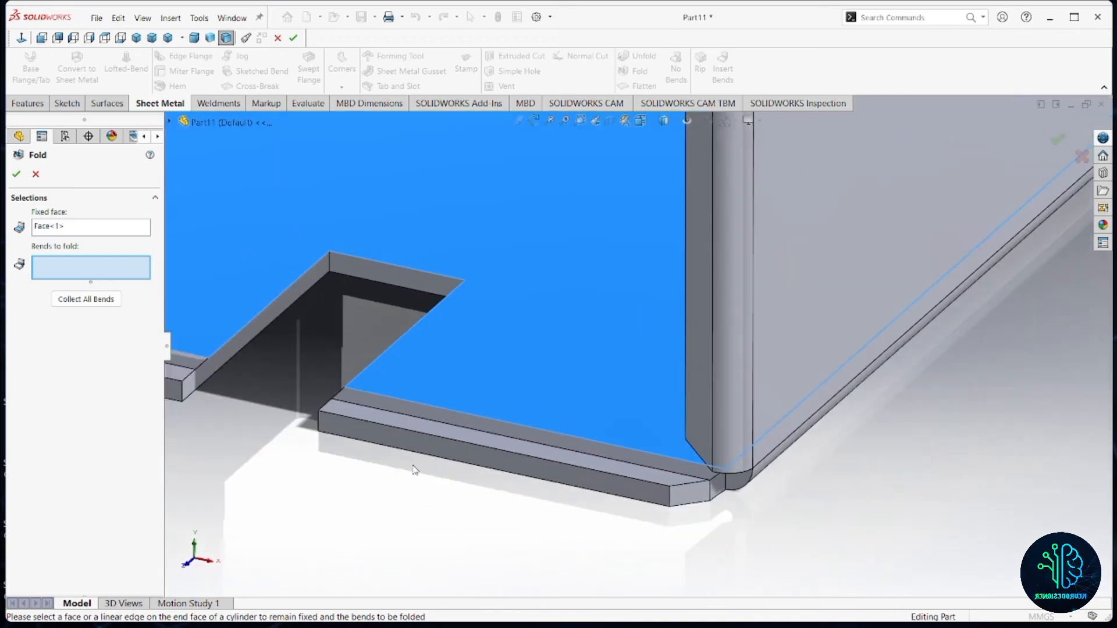
scroll(524, 433, down, 2)
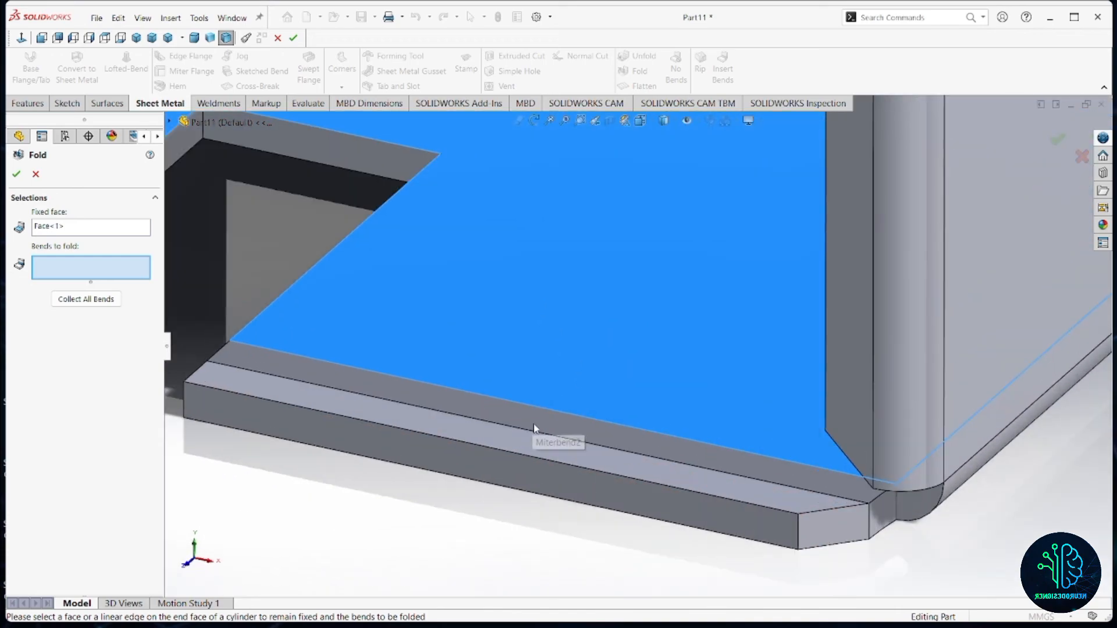
click(568, 432)
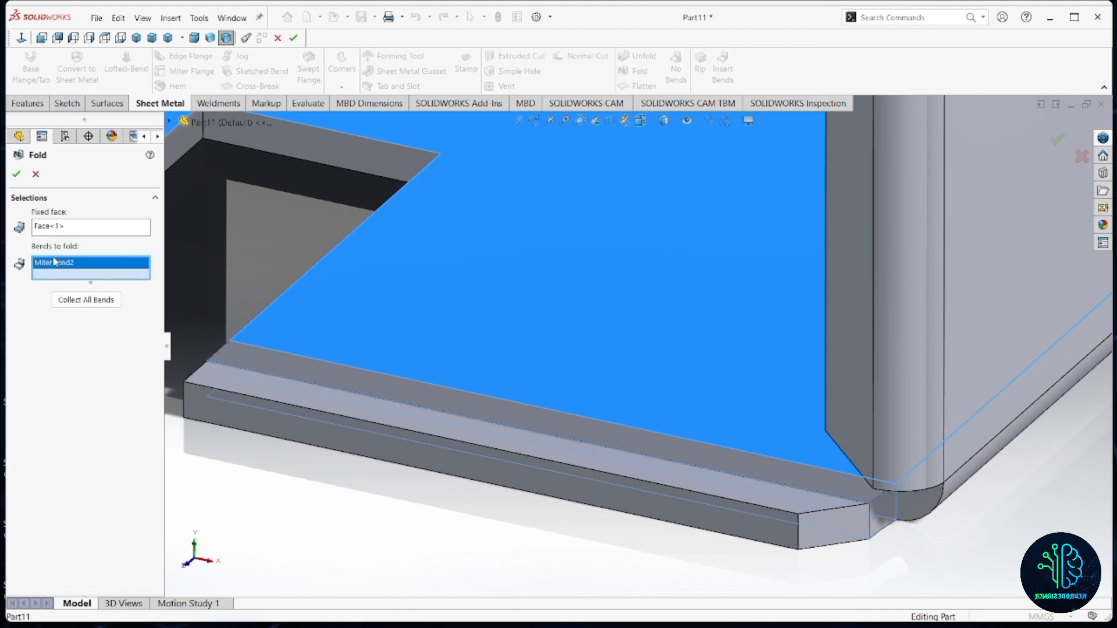
click(14, 174)
scroll(571, 297, up, 9)
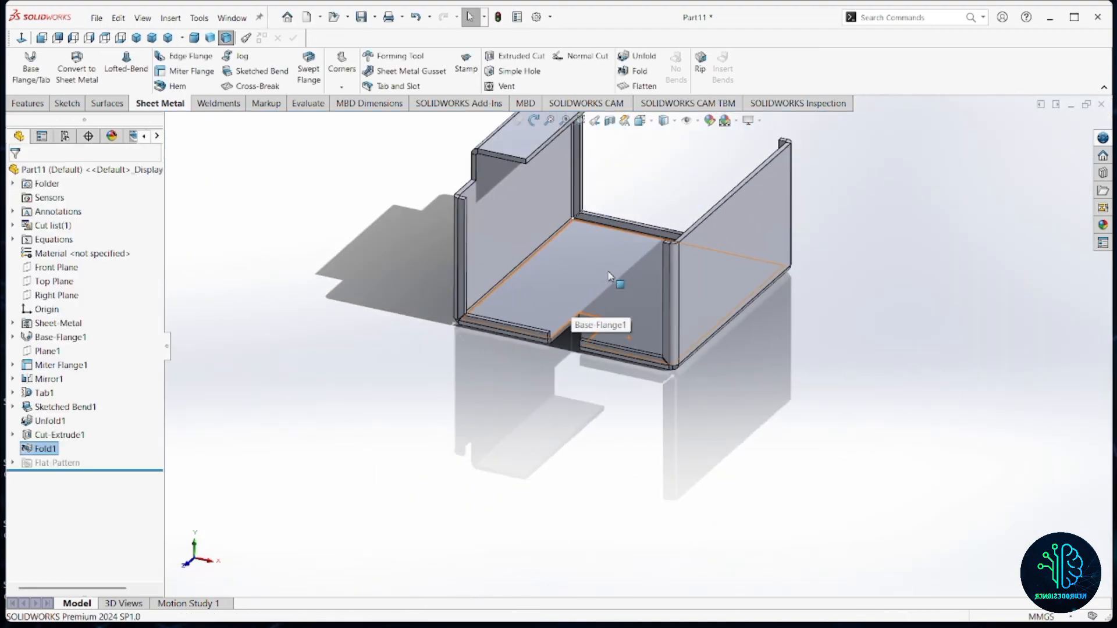
Step: Inspect the slotted part, flatten it to examine the flat pattern, and return it to the folded state
scroll(609, 277, up, 3)
scroll(616, 285, down, 4)
scroll(673, 326, down, 2)
scroll(674, 317, up, 5)
scroll(669, 291, down, 3)
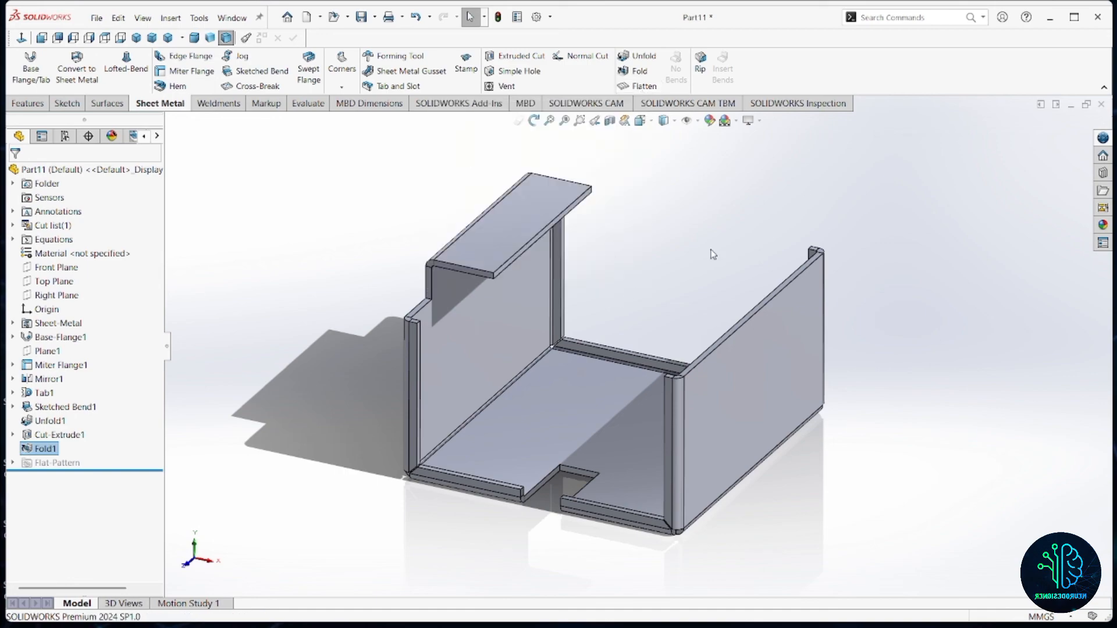
click(638, 86)
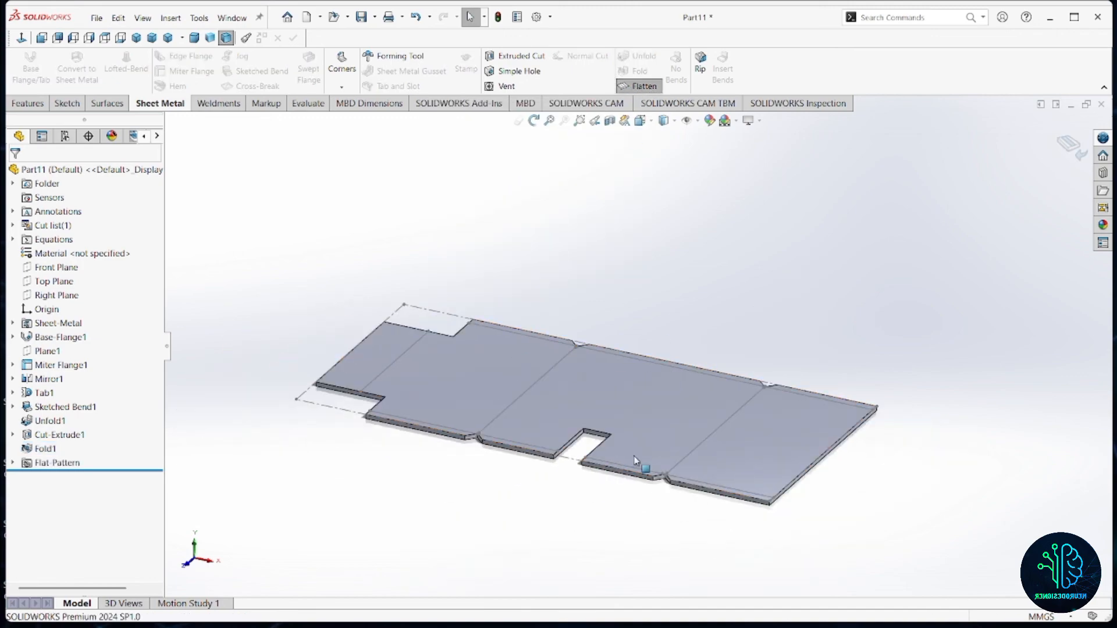
click(639, 87)
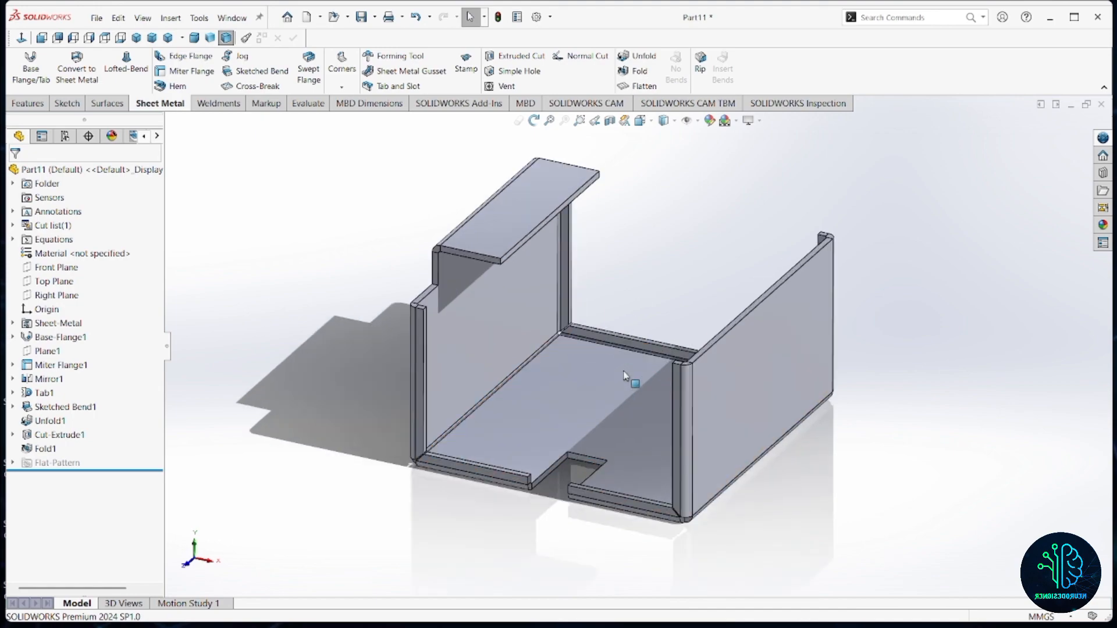